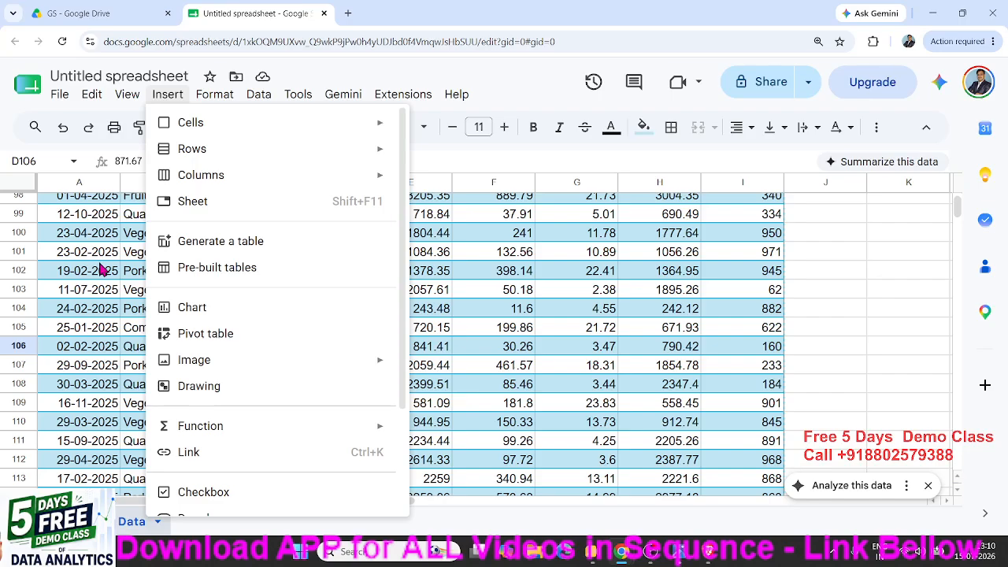
Look through the pre-built table templates, previewing Blank table and Feedback collection, and close the gallery without inserting one.
{"action": "left_click", "coordinate": [134, 272]}
{"action": "scroll", "coordinate": [133, 279], "scroll_direction": "up", "scroll_amount": 3}
{"action": "scroll", "coordinate": [134, 281], "scroll_direction": "up", "scroll_amount": 15}
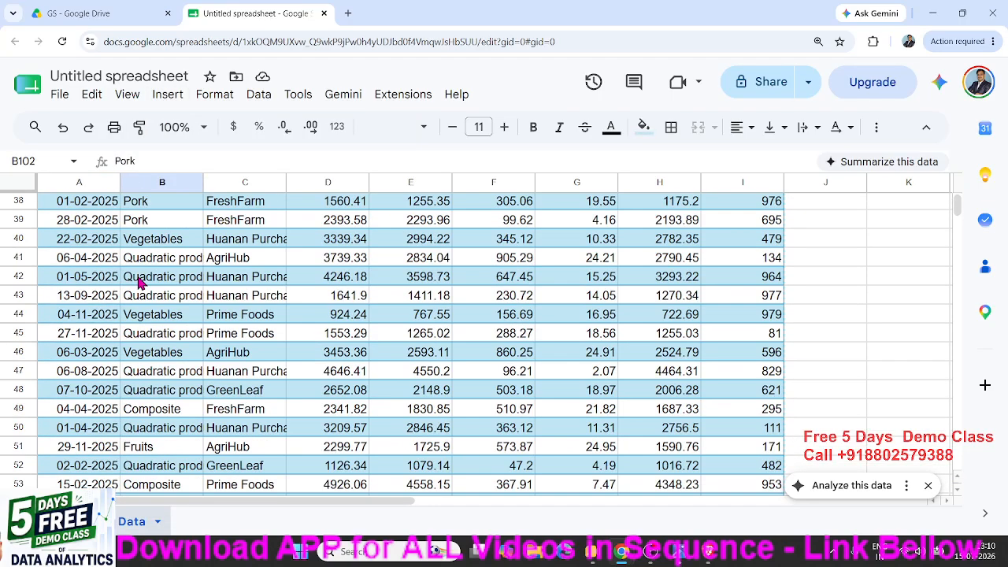
{"action": "key", "text": "ctrl+Up"}
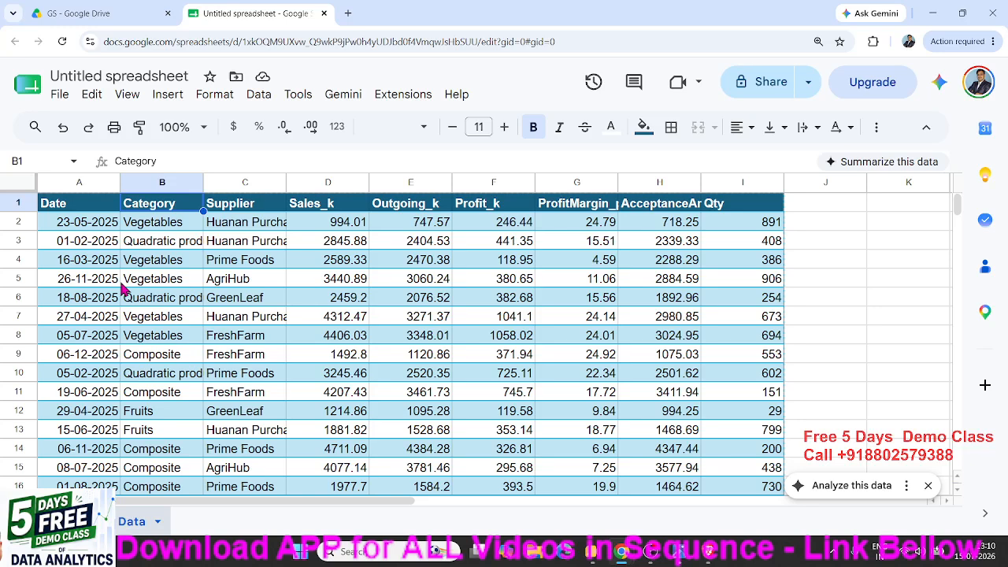
{"action": "left_click", "coordinate": [166, 100]}
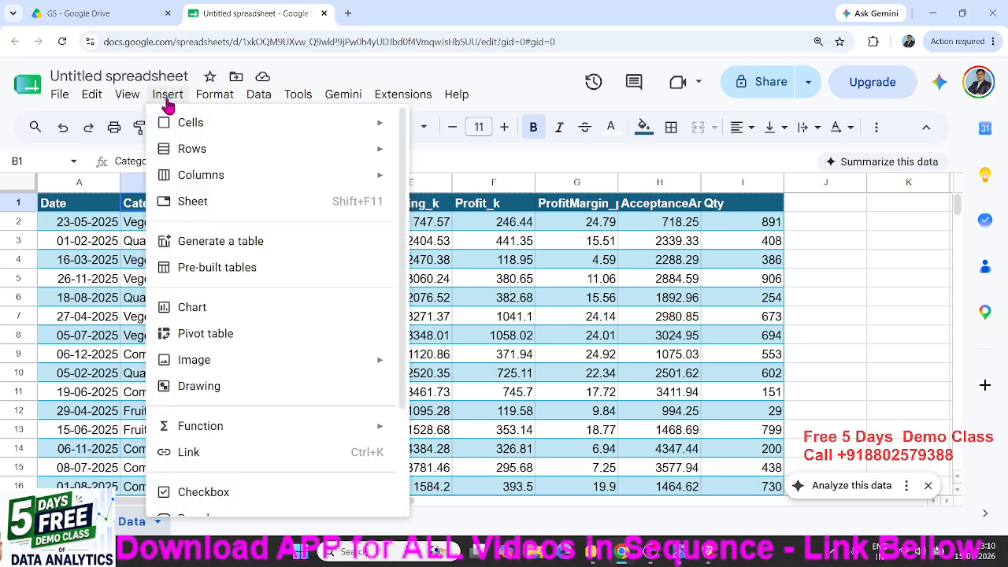
{"action": "left_click", "coordinate": [205, 267]}
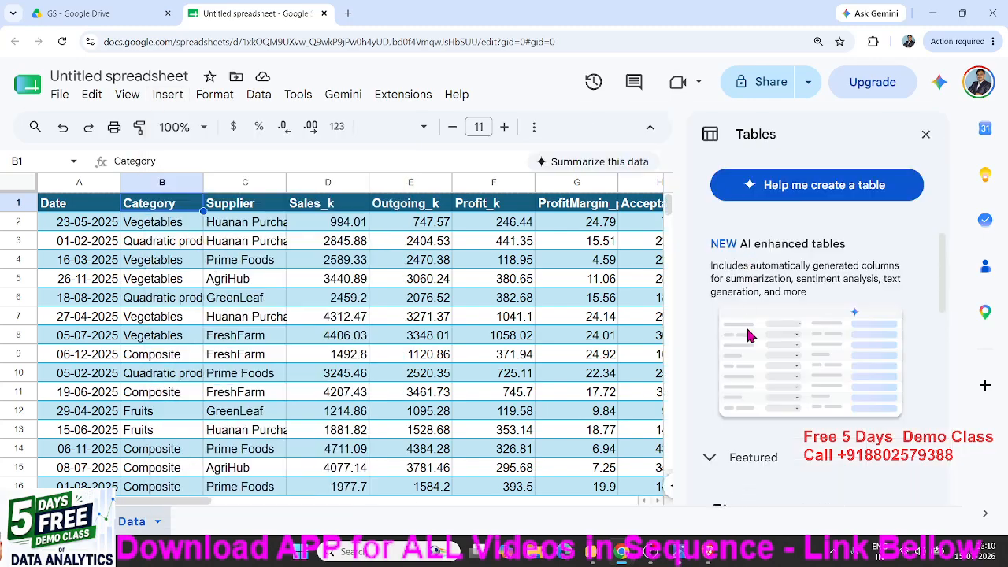
{"action": "scroll", "coordinate": [763, 475], "scroll_direction": "down", "scroll_amount": 5}
{"action": "scroll", "coordinate": [741, 441], "scroll_direction": "up", "scroll_amount": 3}
{"action": "mouse_move", "coordinate": [756, 346]}
{"action": "scroll", "coordinate": [763, 418], "scroll_direction": "down", "scroll_amount": 3}
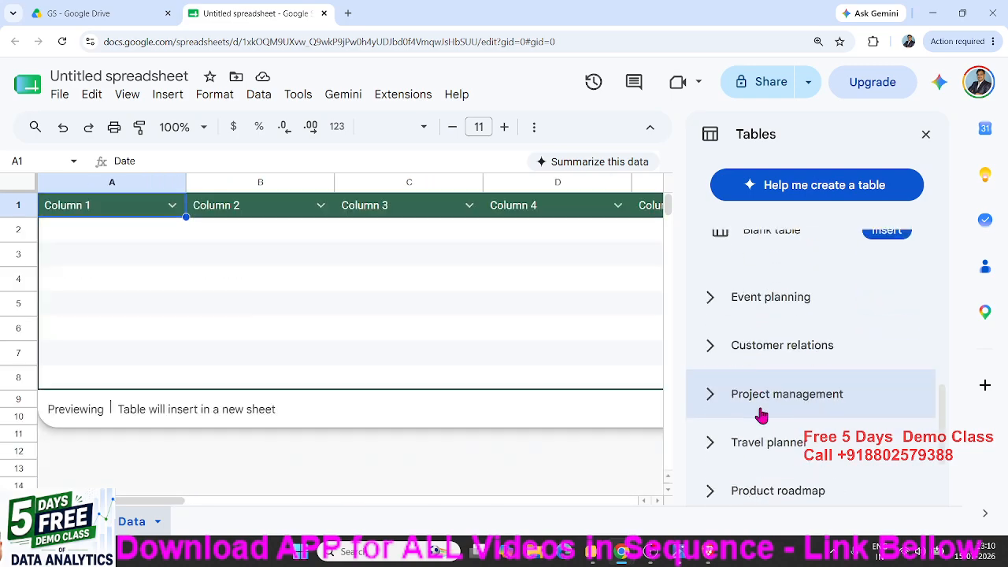
{"action": "scroll", "coordinate": [761, 449], "scroll_direction": "up", "scroll_amount": 5}
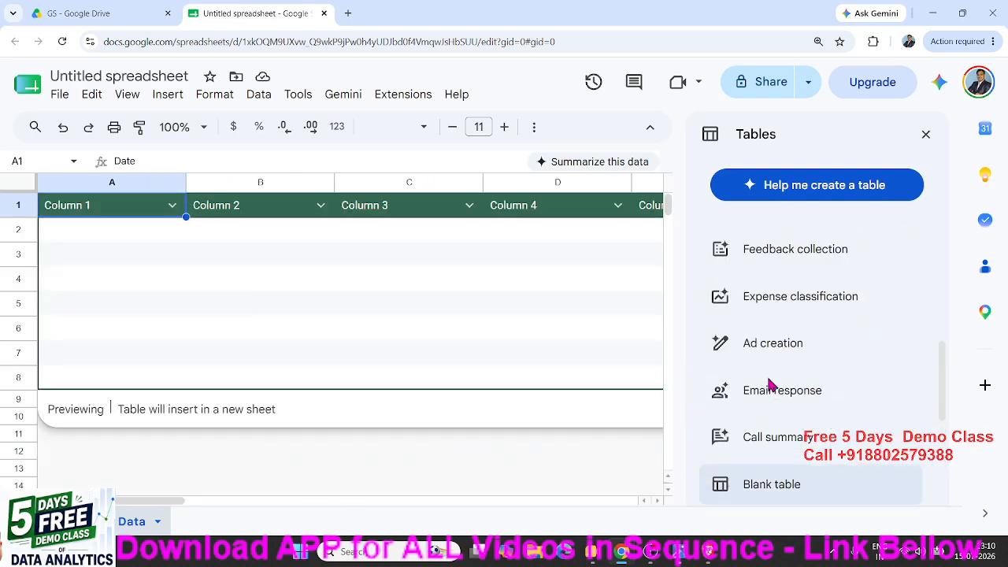
{"action": "left_click", "coordinate": [141, 301]}
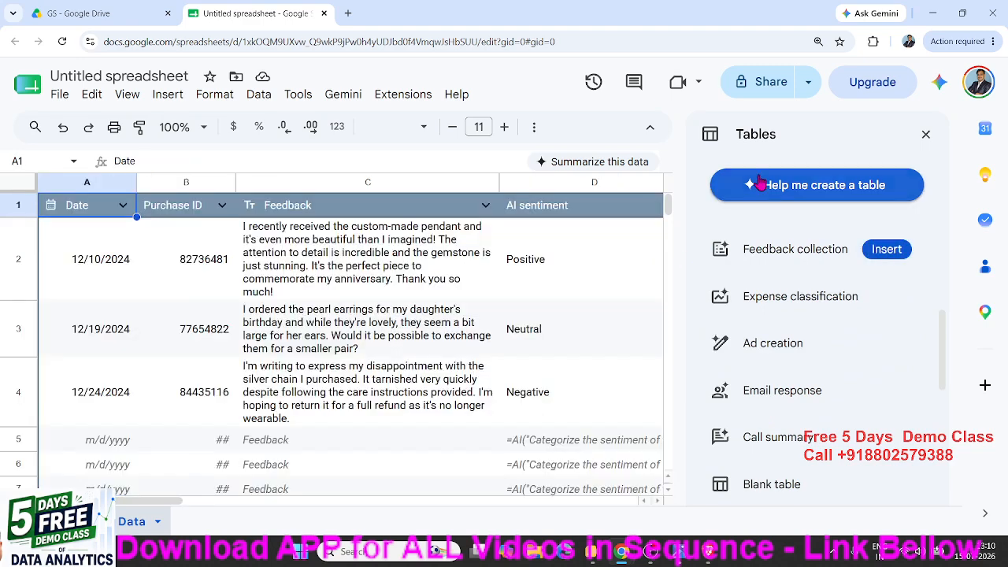
{"action": "left_click", "coordinate": [925, 134]}
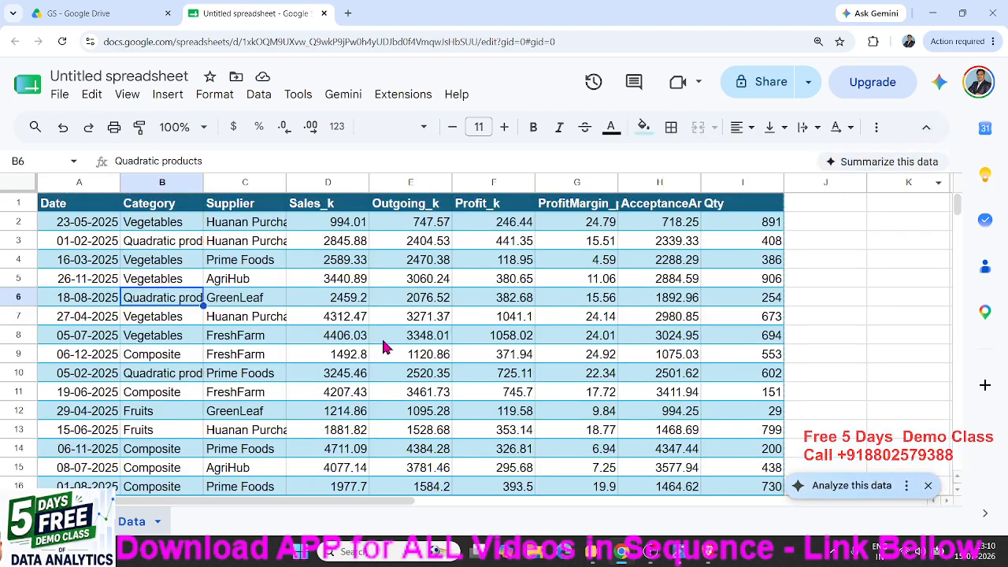
Create a pivot table from the data range Data!A1:I10001 in a new sheet.
{"action": "left_click", "coordinate": [629, 359]}
{"action": "key", "text": "ctrl+Up"}
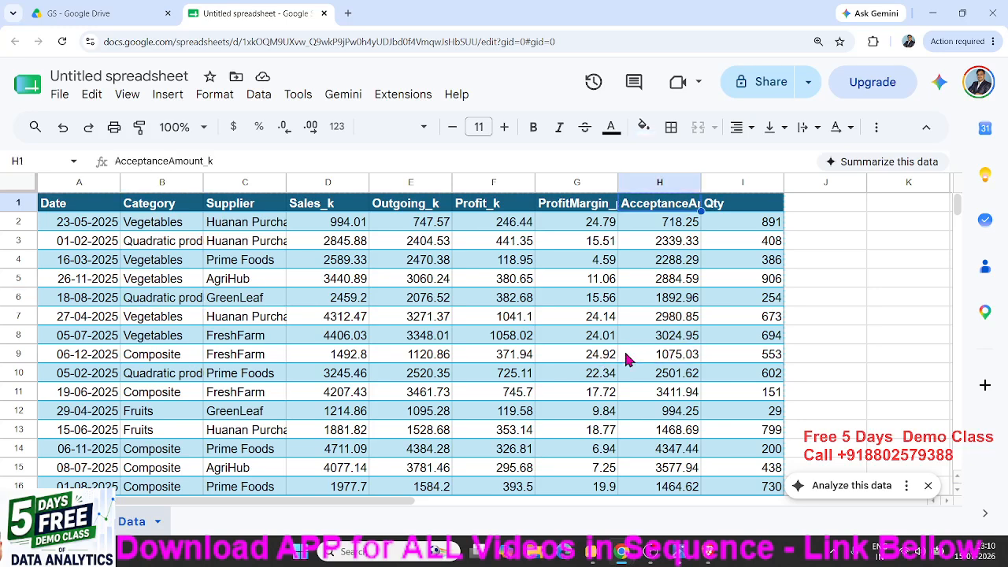
{"action": "key", "text": "ctrl+Left"}
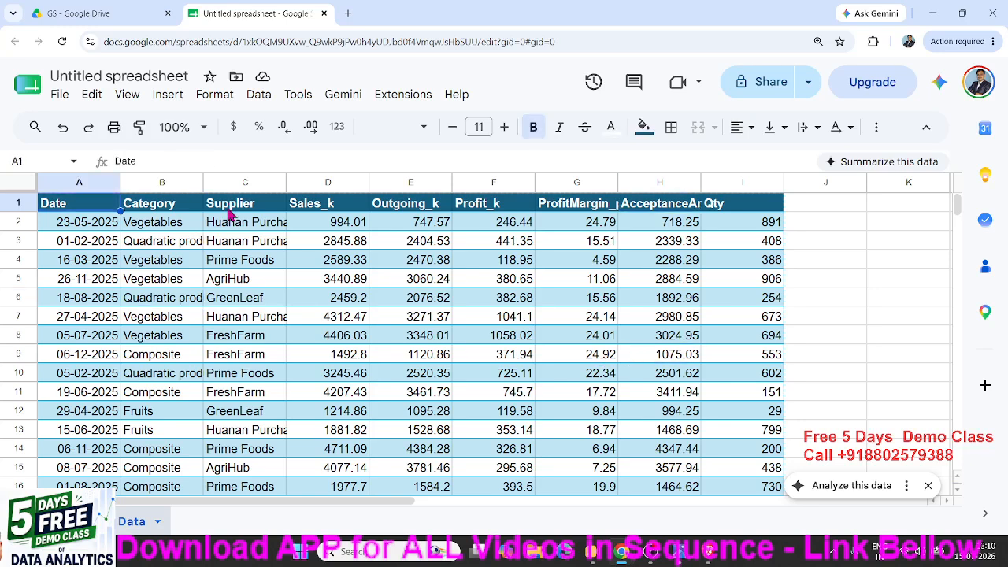
{"action": "left_click", "coordinate": [174, 96]}
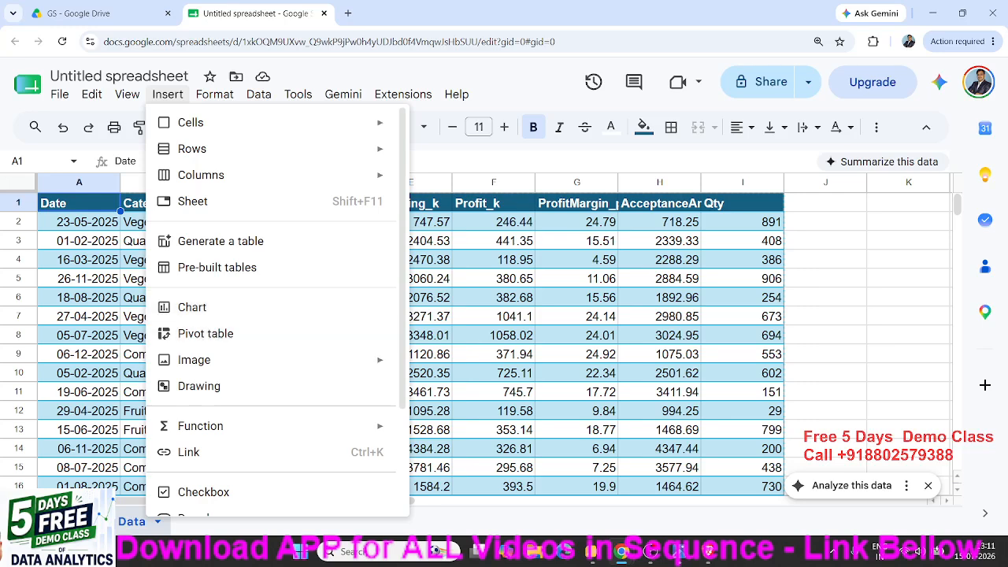
{"action": "left_click", "coordinate": [709, 552]}
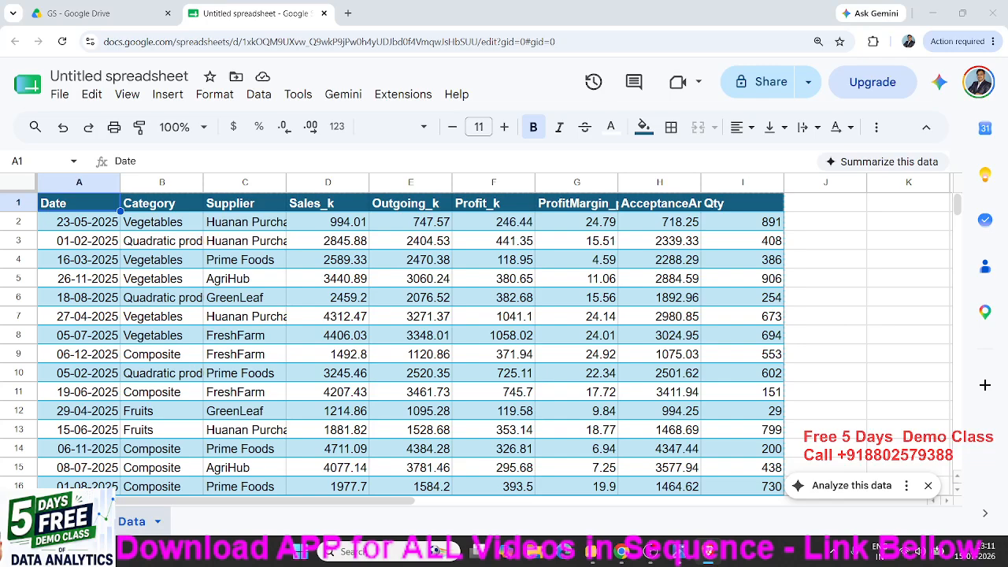
{"action": "left_click", "coordinate": [168, 93]}
{"action": "left_click", "coordinate": [216, 334]}
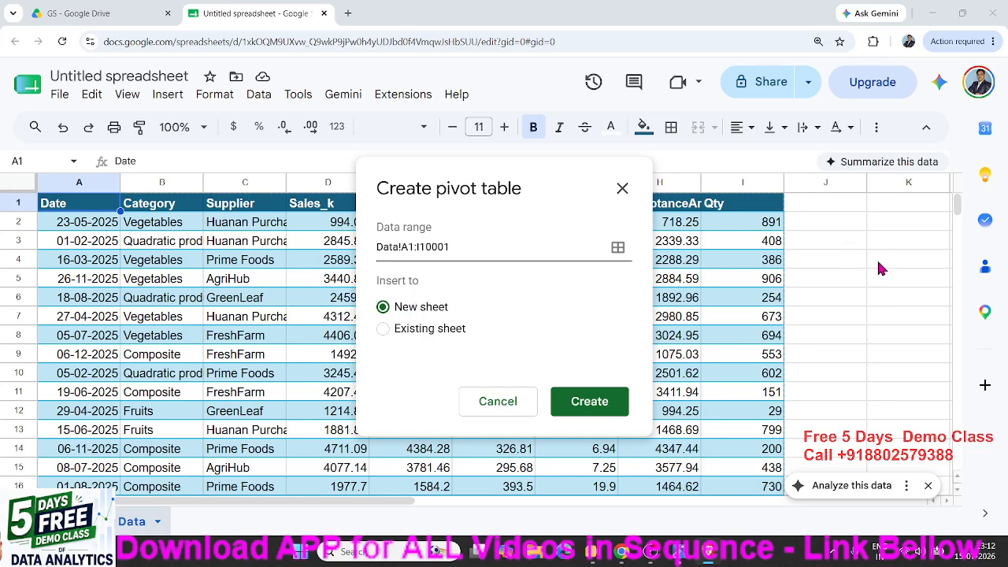
{"action": "left_click", "coordinate": [430, 330]}
{"action": "left_click", "coordinate": [425, 313]}
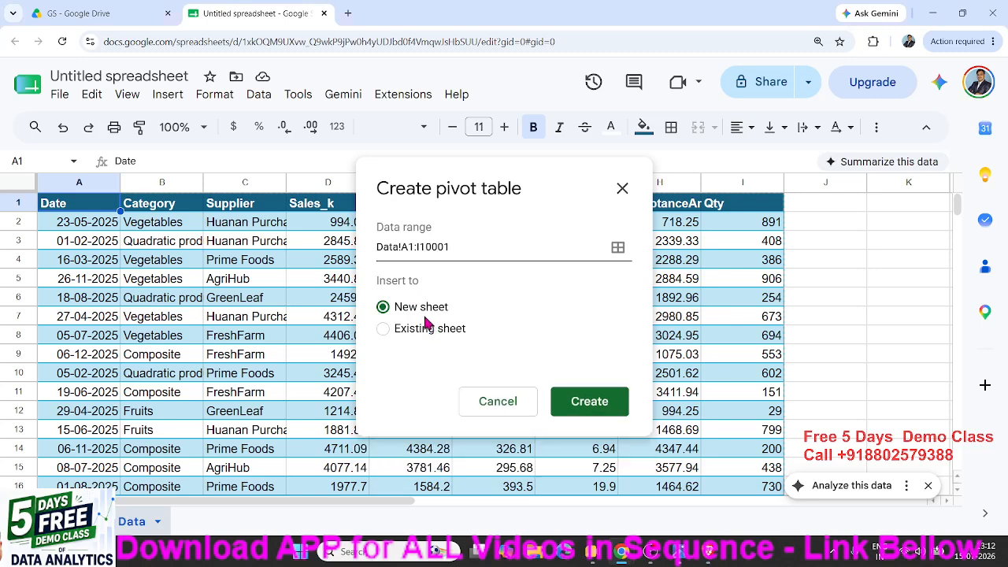
{"action": "left_click", "coordinate": [589, 402]}
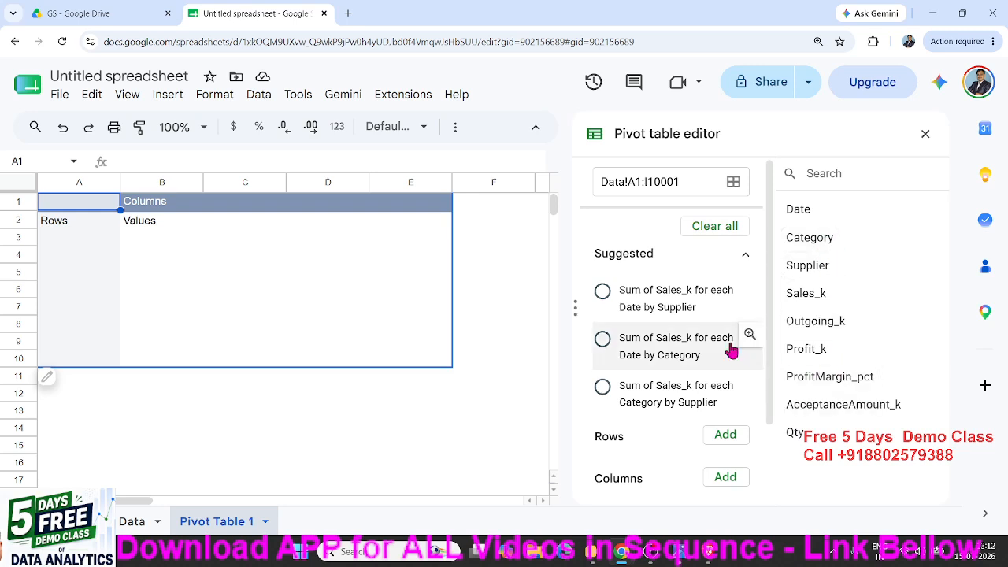
Clear all fields from the pivot table and collapse its suggested reports.
{"action": "scroll", "coordinate": [667, 321], "scroll_direction": "down", "scroll_amount": 2}
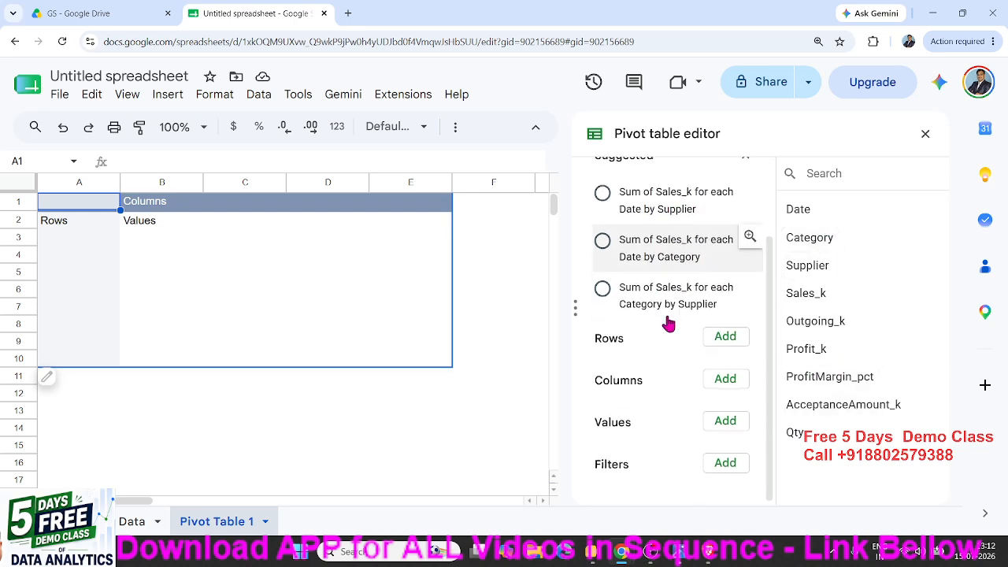
{"action": "scroll", "coordinate": [668, 322], "scroll_direction": "up", "scroll_amount": 2}
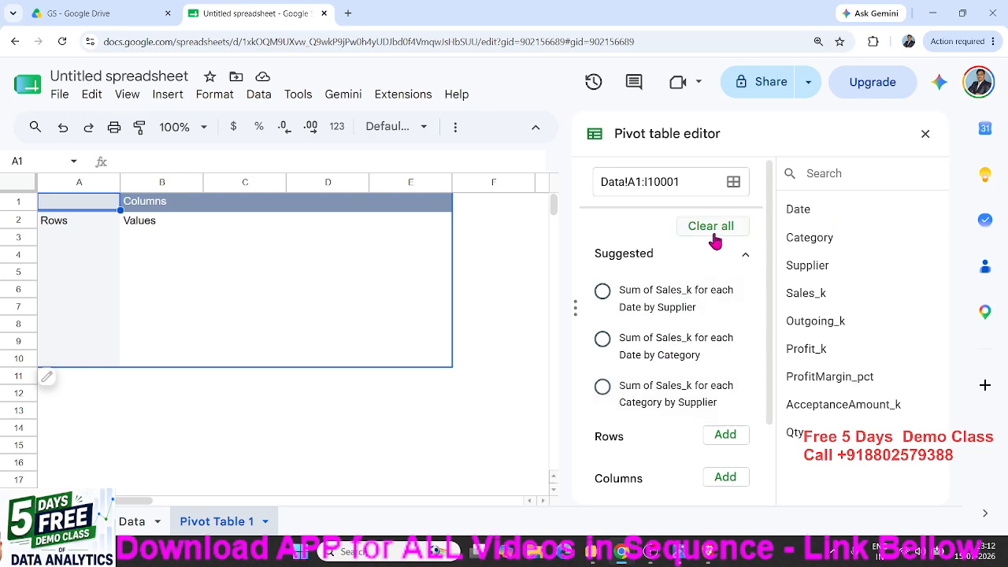
{"action": "left_click", "coordinate": [713, 235]}
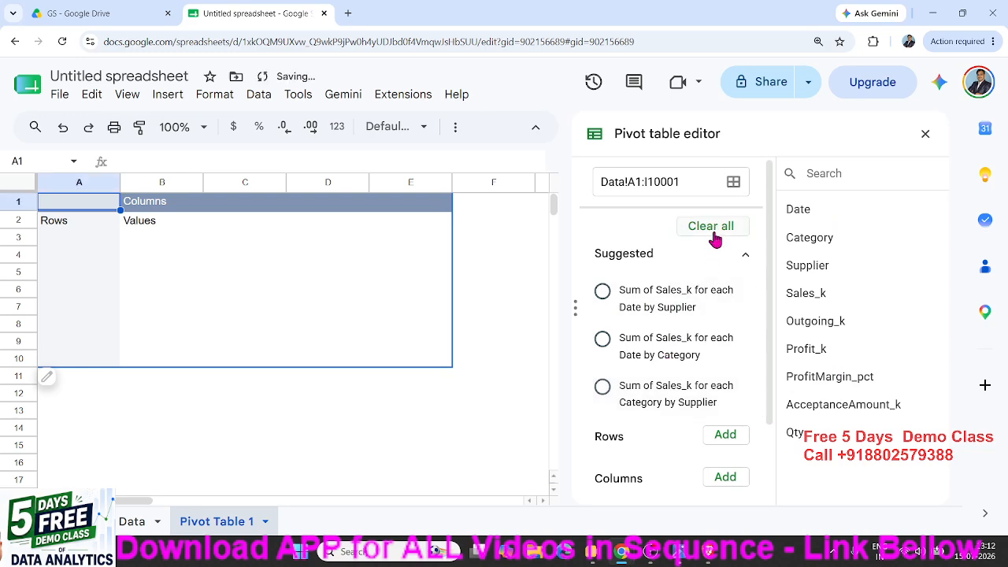
{"action": "left_click", "coordinate": [746, 259]}
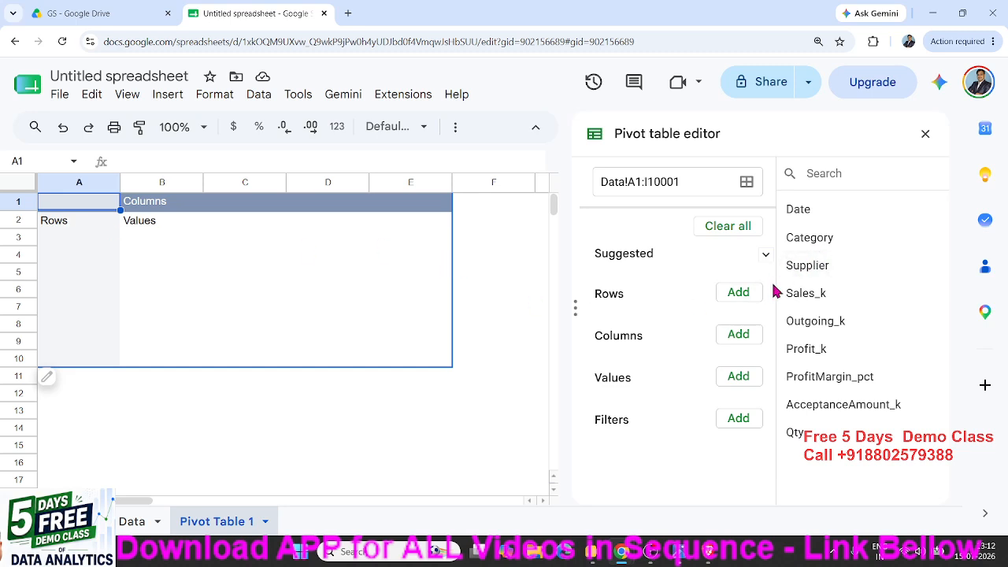
Add Category to the pivot table's rows and Sales_k to its values.
{"action": "left_click", "coordinate": [738, 292]}
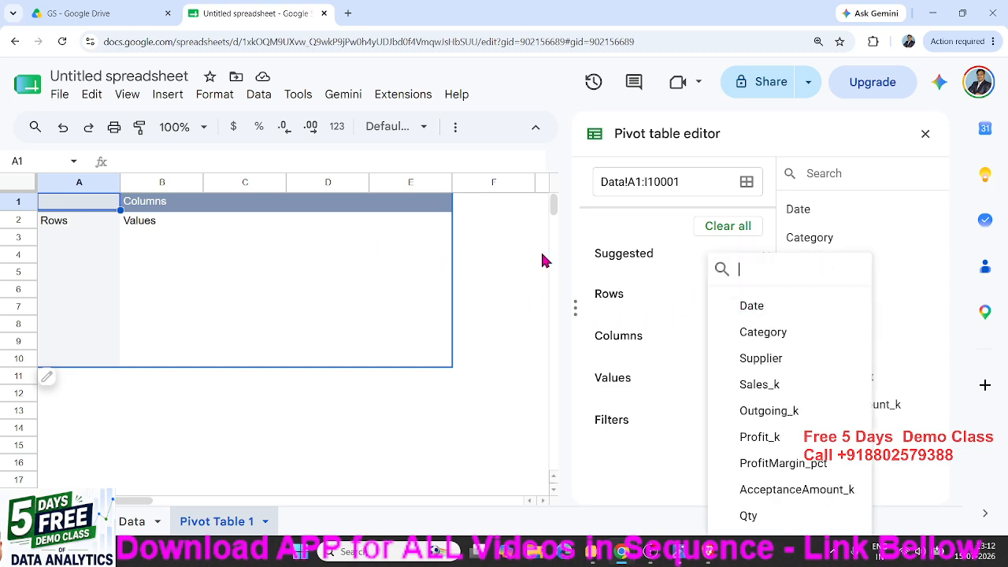
{"action": "left_click", "coordinate": [392, 262]}
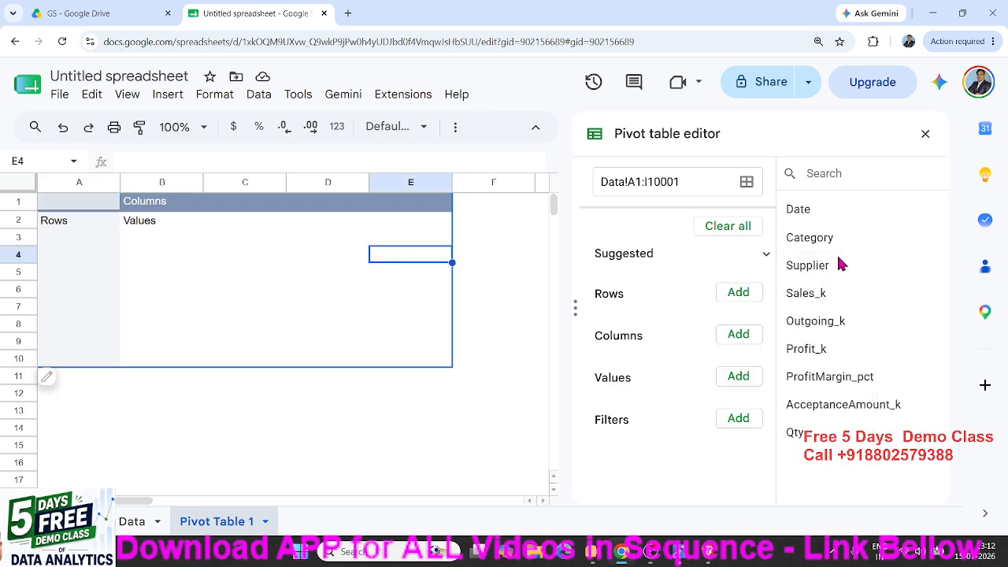
{"action": "left_click_drag", "start_coordinate": [828, 239], "coordinate": [846, 272]}
{"action": "left_click", "coordinate": [734, 330]}
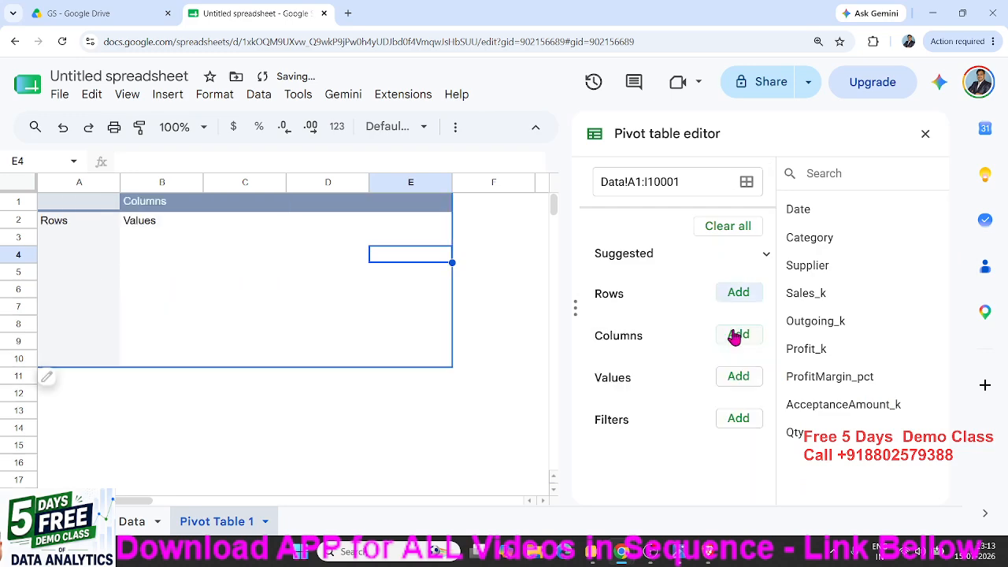
{"action": "left_click", "coordinate": [739, 295]}
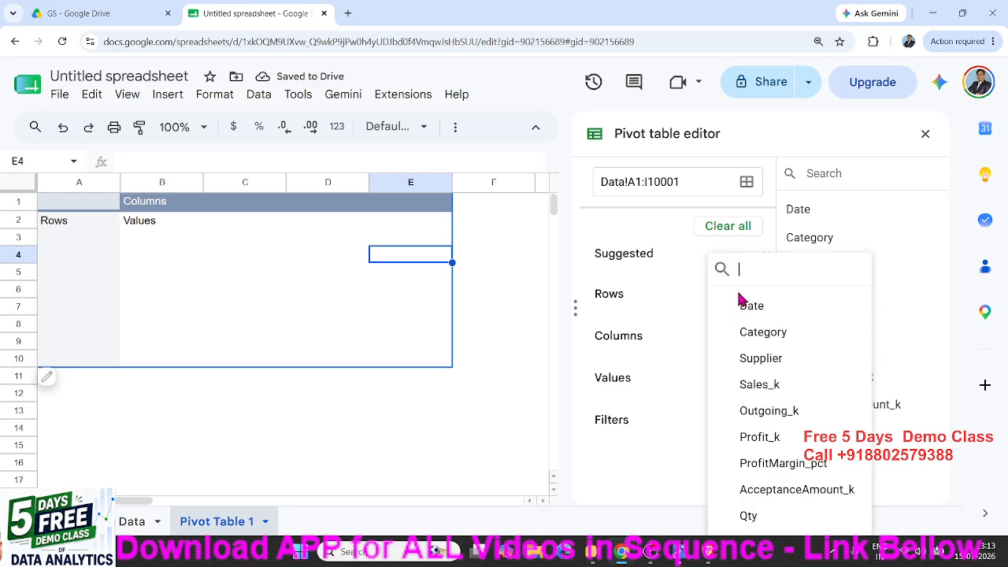
{"action": "left_click", "coordinate": [768, 337]}
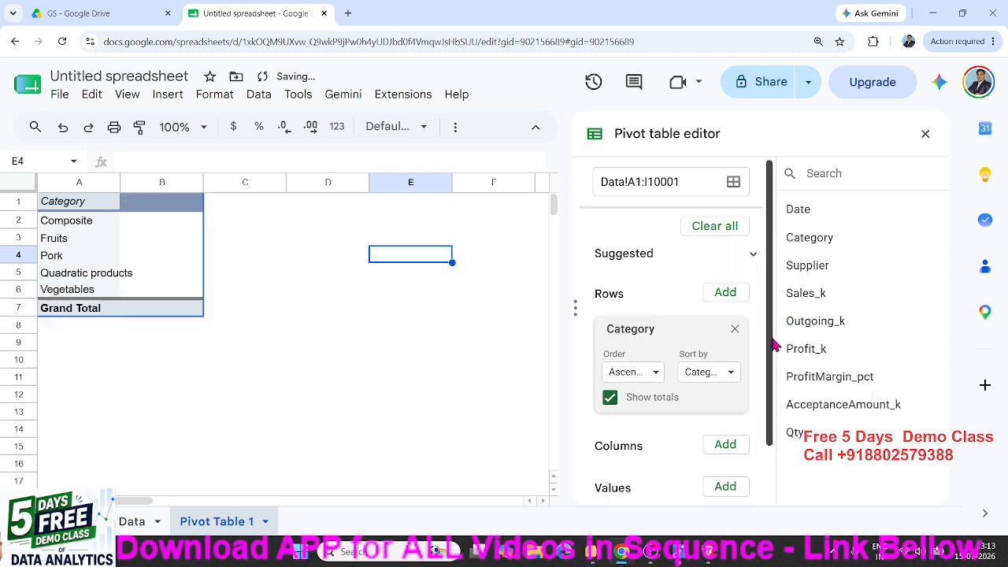
{"action": "left_click", "coordinate": [725, 488]}
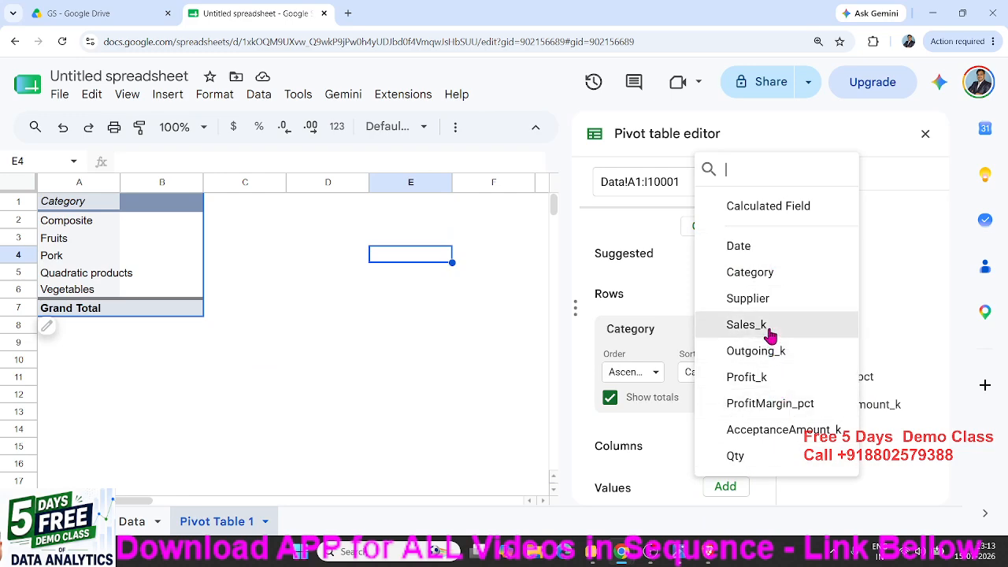
{"action": "left_click", "coordinate": [704, 326]}
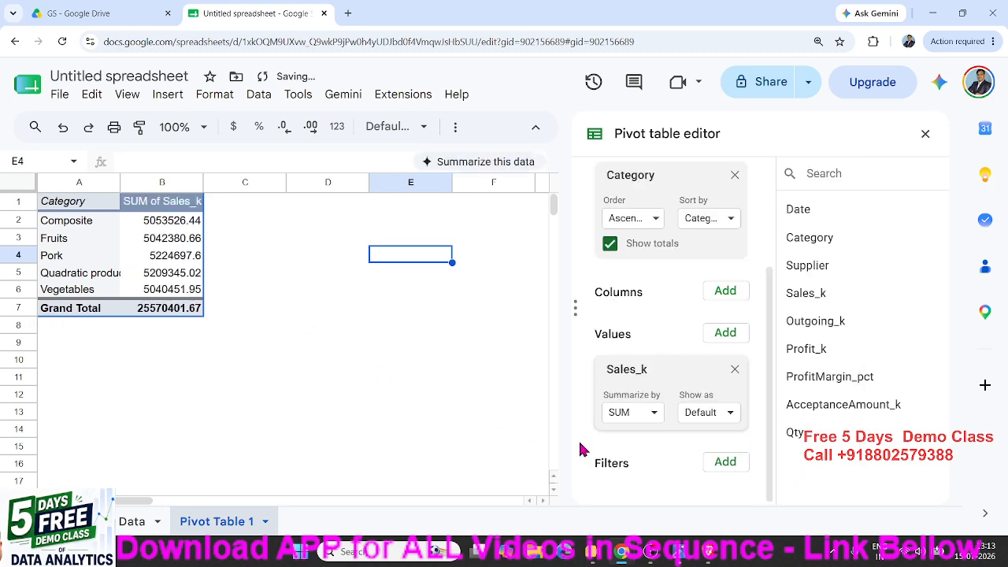
Examine the summarize functions available for Sales_k, reducing the browser zoom to 100% to show the list.
{"action": "left_click", "coordinate": [651, 423]}
{"action": "scroll", "coordinate": [658, 449], "scroll_direction": "down", "scroll_amount": 3}
{"action": "scroll", "coordinate": [659, 449], "scroll_direction": "up", "scroll_amount": 5}
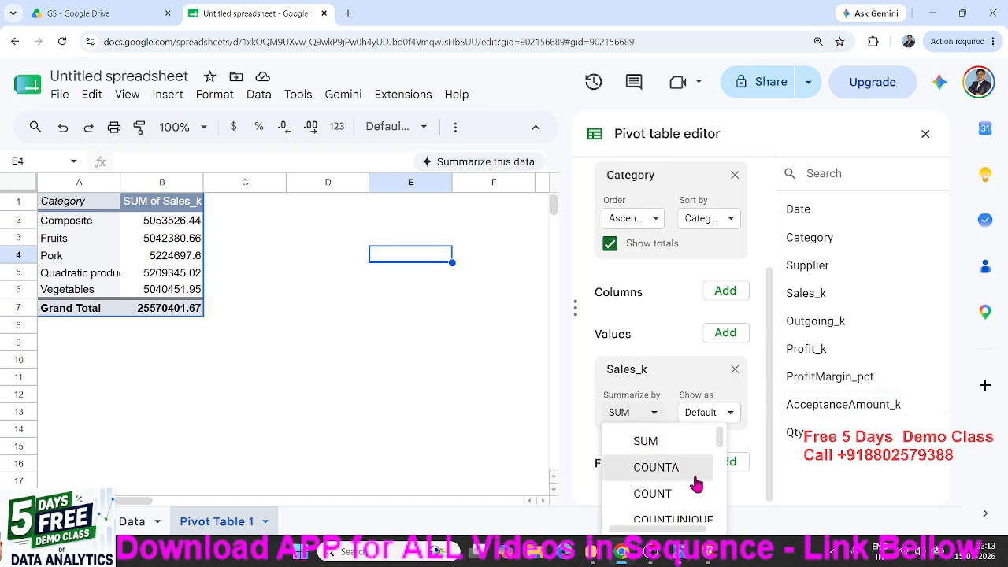
{"action": "scroll", "coordinate": [556, 297], "scroll_direction": "down", "scroll_amount": 1}
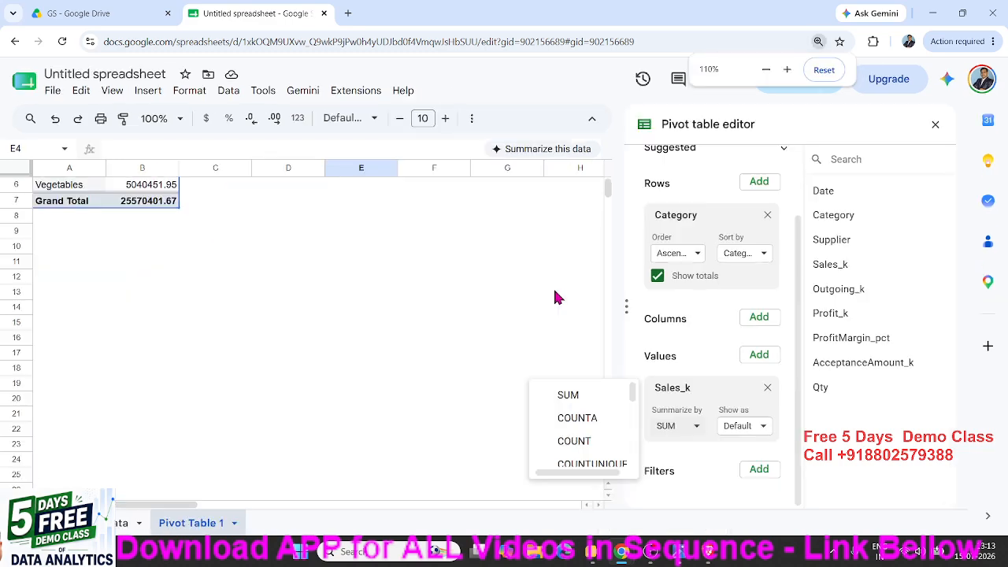
{"action": "scroll", "coordinate": [557, 297], "scroll_direction": "down", "scroll_amount": 1}
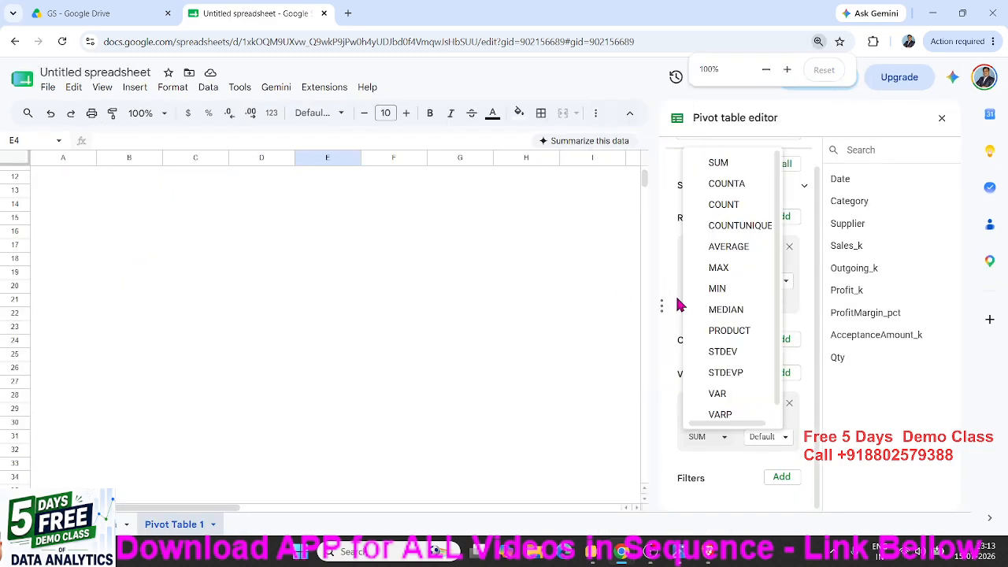
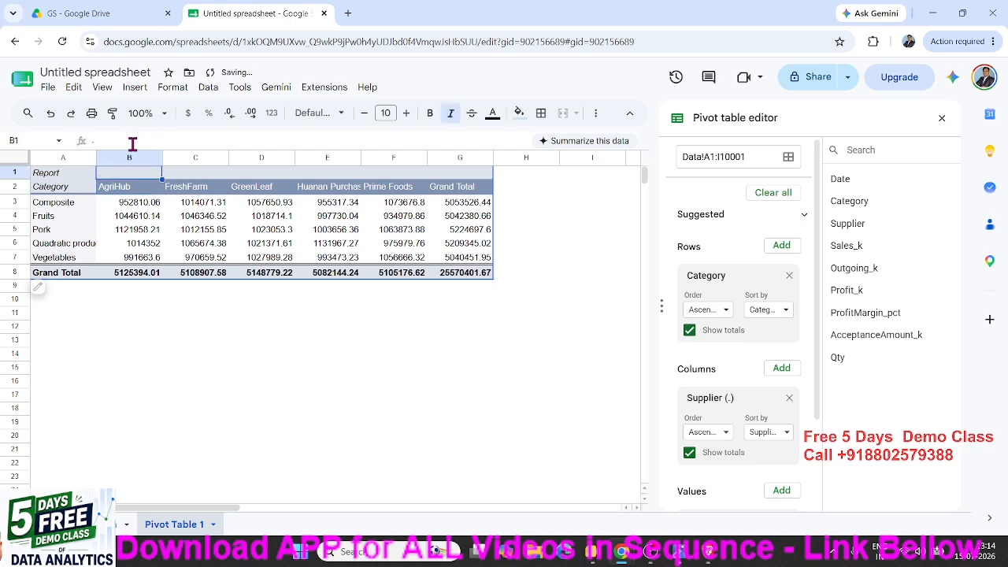
Replace the Report label in cell A1 of the pivot table with a period.
{"action": "left_click", "coordinate": [79, 172]}
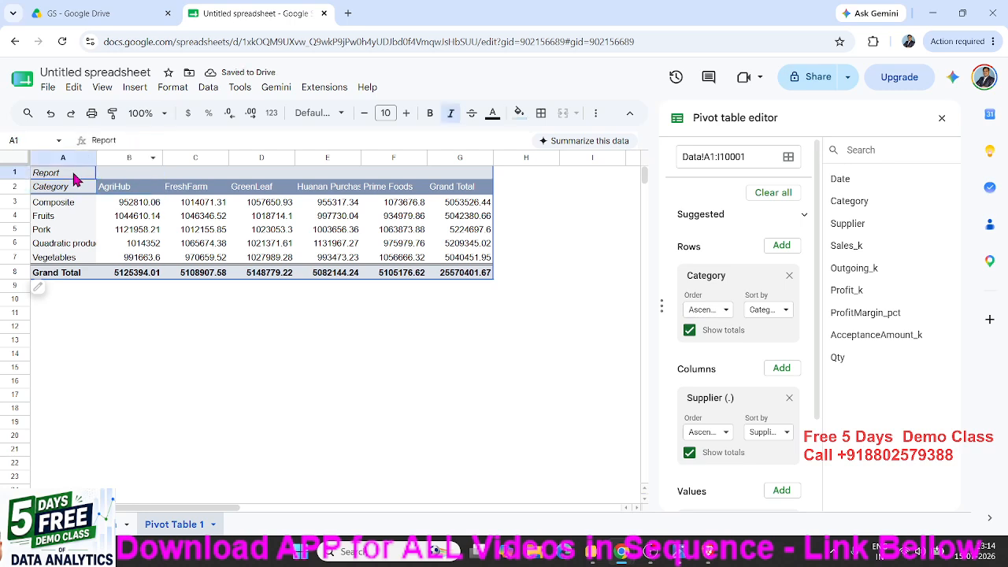
{"action": "double_click", "coordinate": [114, 140]}
{"action": "key", "text": "BackSpace"}
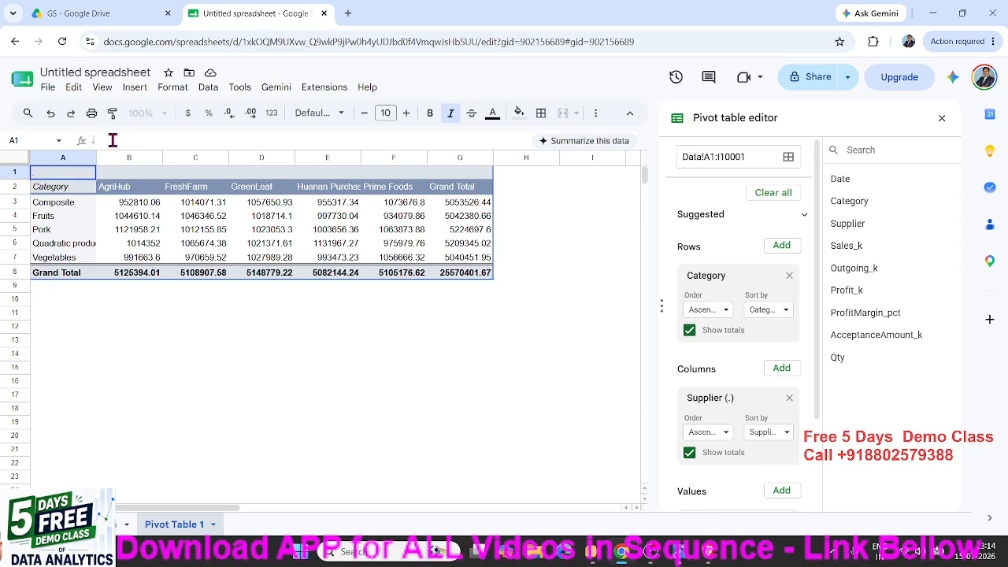
{"action": "key", "text": "Return"}
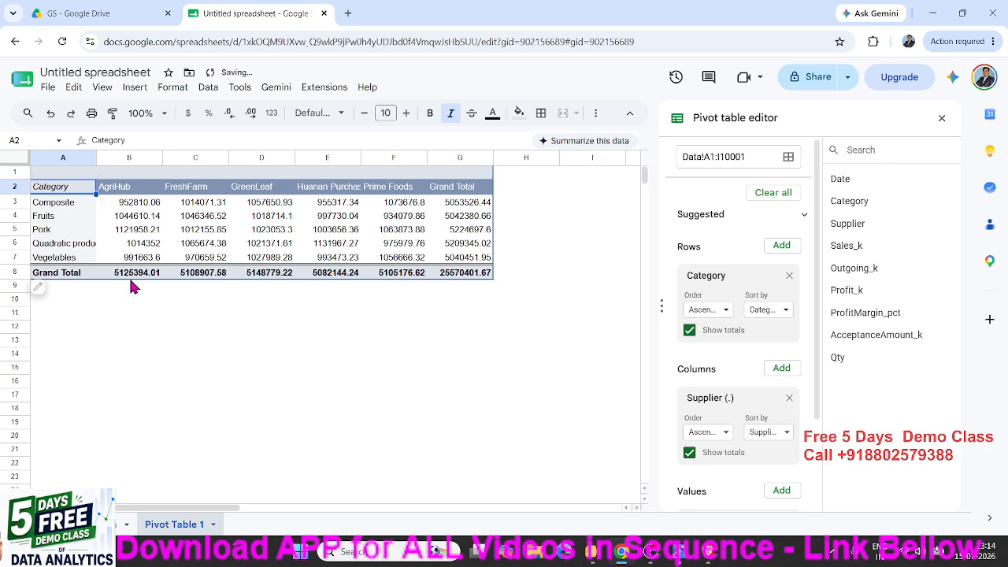
{"action": "left_click", "coordinate": [202, 344]}
{"action": "left_click", "coordinate": [14, 173]}
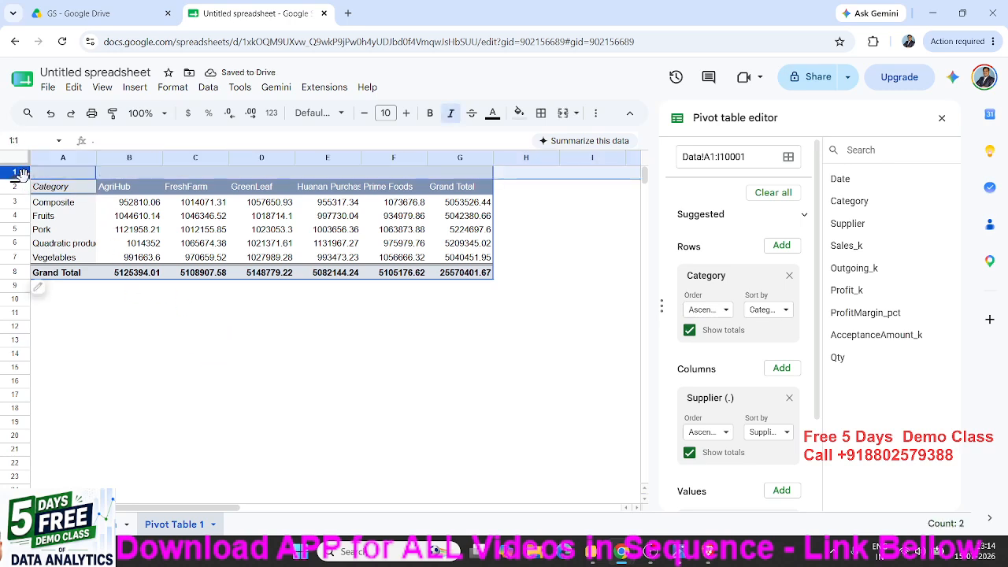
{"action": "left_click", "coordinate": [203, 206]}
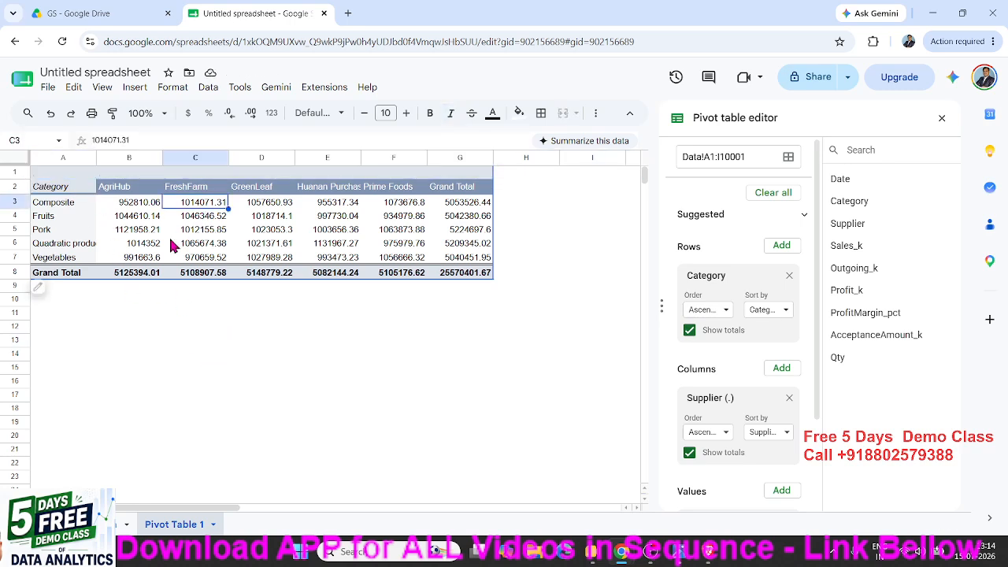
{"action": "left_click", "coordinate": [153, 313]}
{"action": "left_click", "coordinate": [101, 210]}
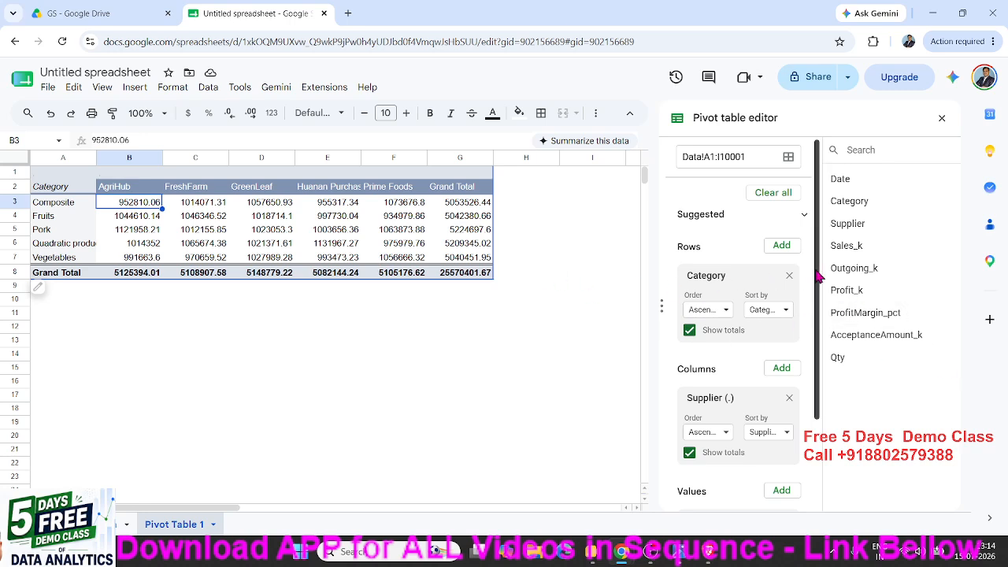
{"action": "scroll", "coordinate": [819, 354], "scroll_direction": "down", "scroll_amount": 2}
{"action": "scroll", "coordinate": [823, 378], "scroll_direction": "down", "scroll_amount": 1}
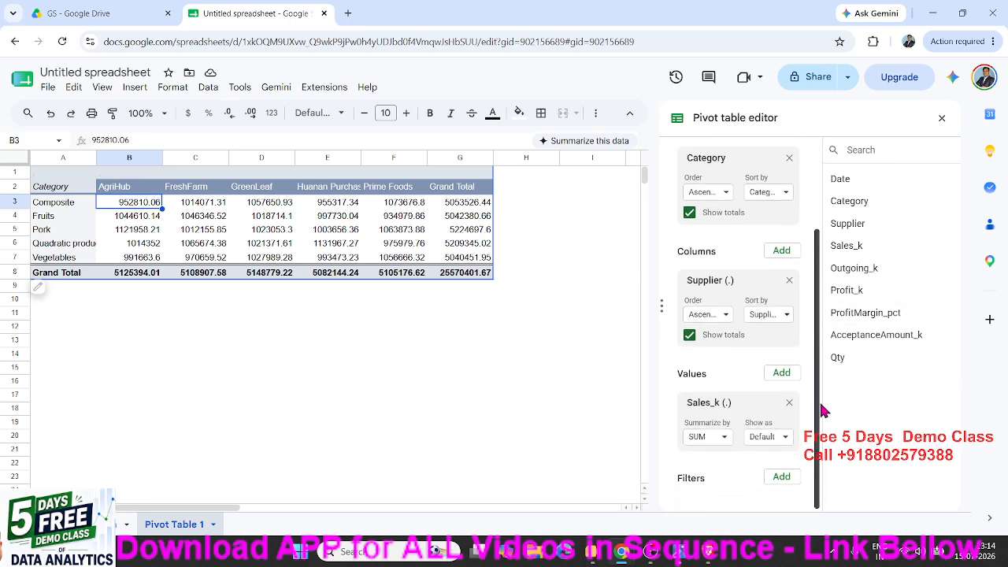
{"action": "scroll", "coordinate": [823, 410], "scroll_direction": "up", "scroll_amount": 3}
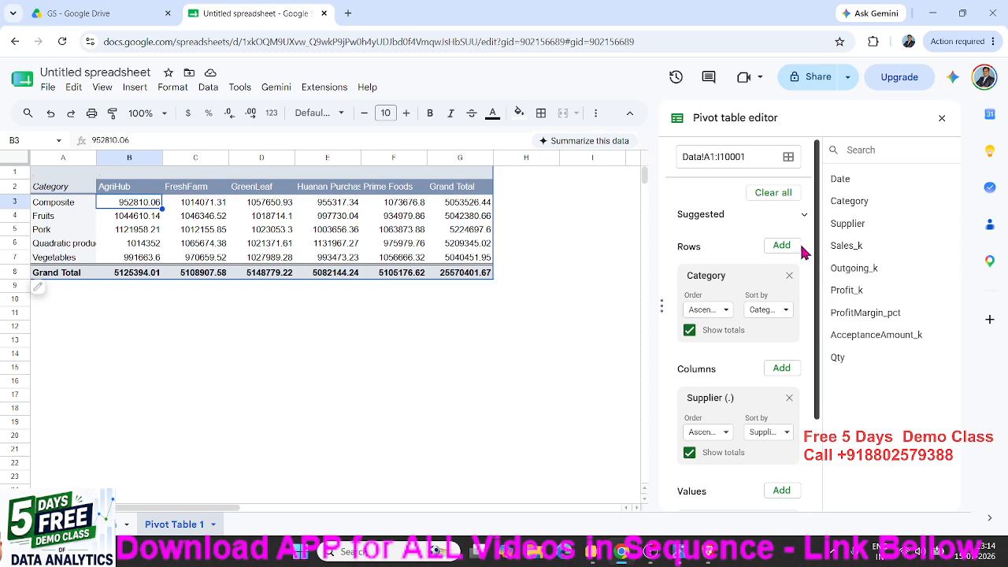
{"action": "scroll", "coordinate": [812, 300], "scroll_direction": "down", "scroll_amount": 3}
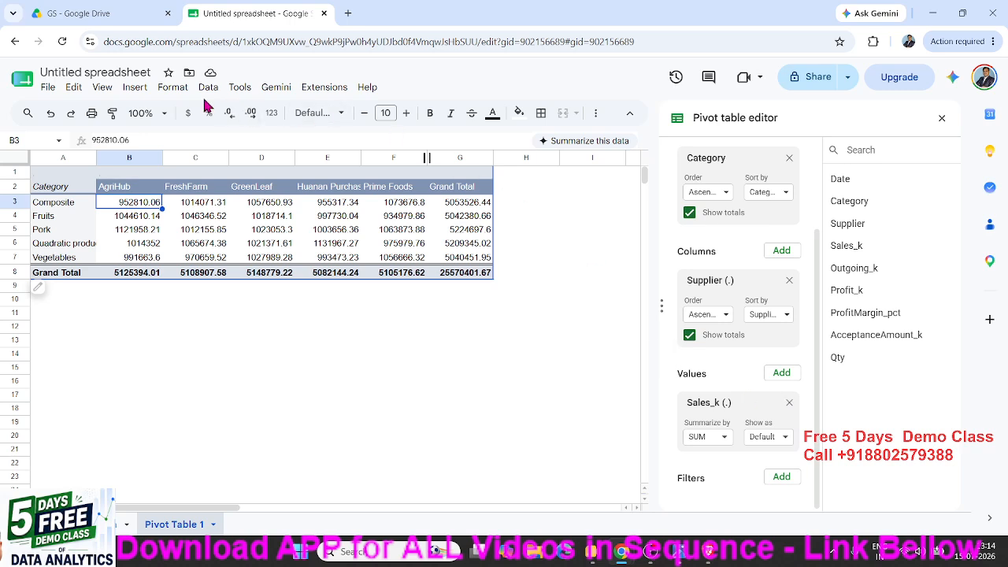
Preview the featured pre-built tables, including Call summary, Email response, Expense classification and Feedback collection, without inserting any.
{"action": "left_click", "coordinate": [131, 90]}
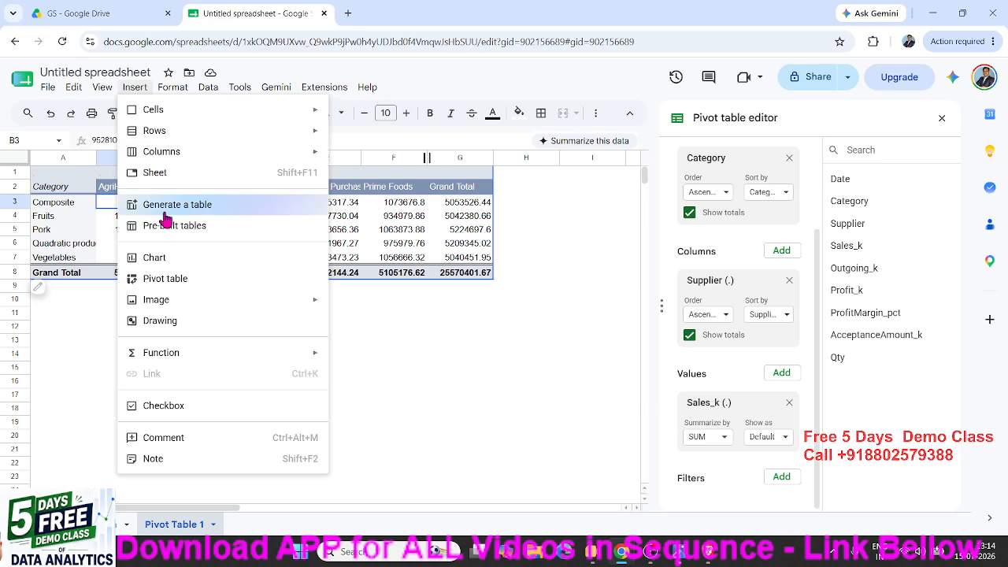
{"action": "left_click", "coordinate": [165, 229]}
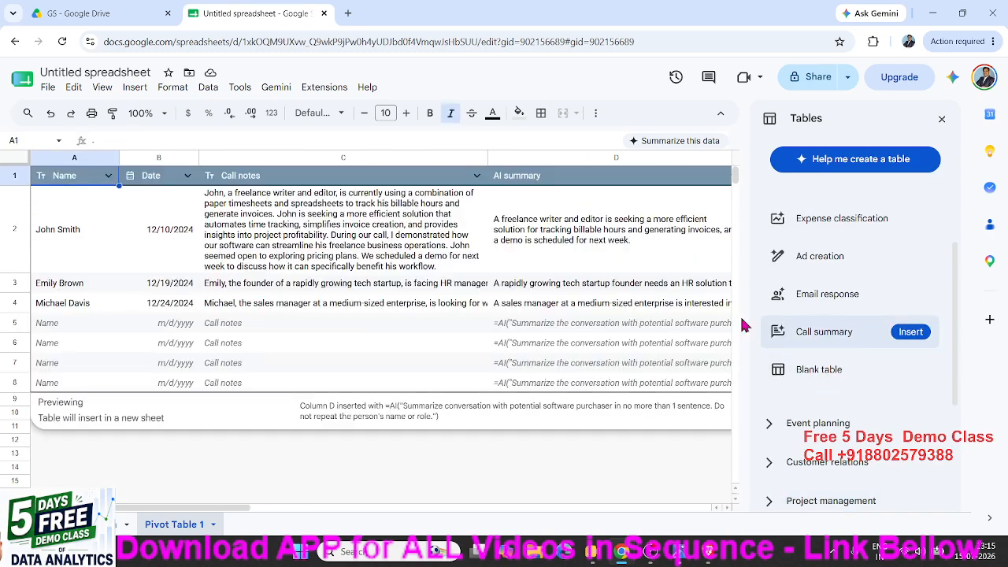
{"action": "mouse_move", "coordinate": [810, 379]}
{"action": "mouse_move", "coordinate": [821, 296]}
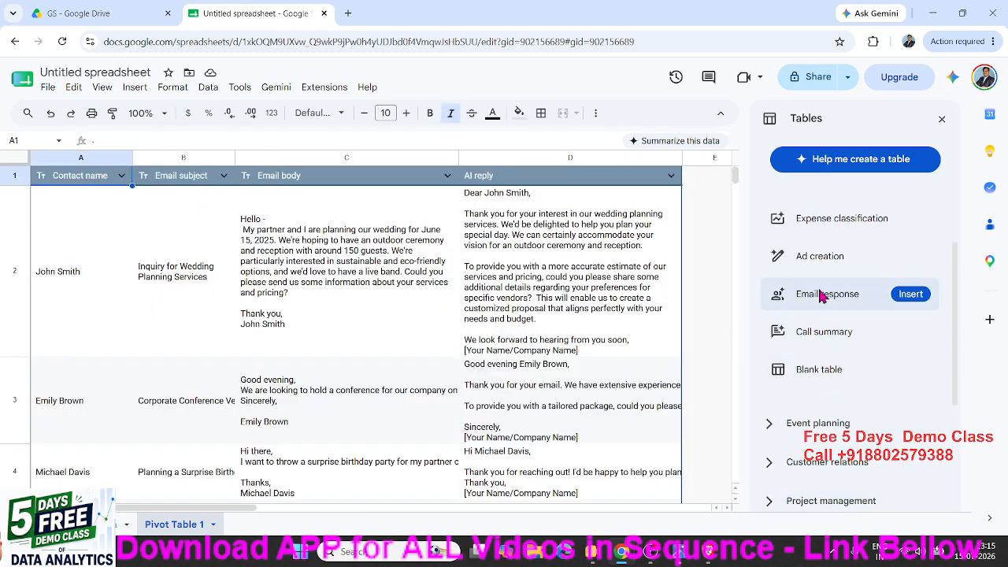
{"action": "mouse_move", "coordinate": [823, 271]}
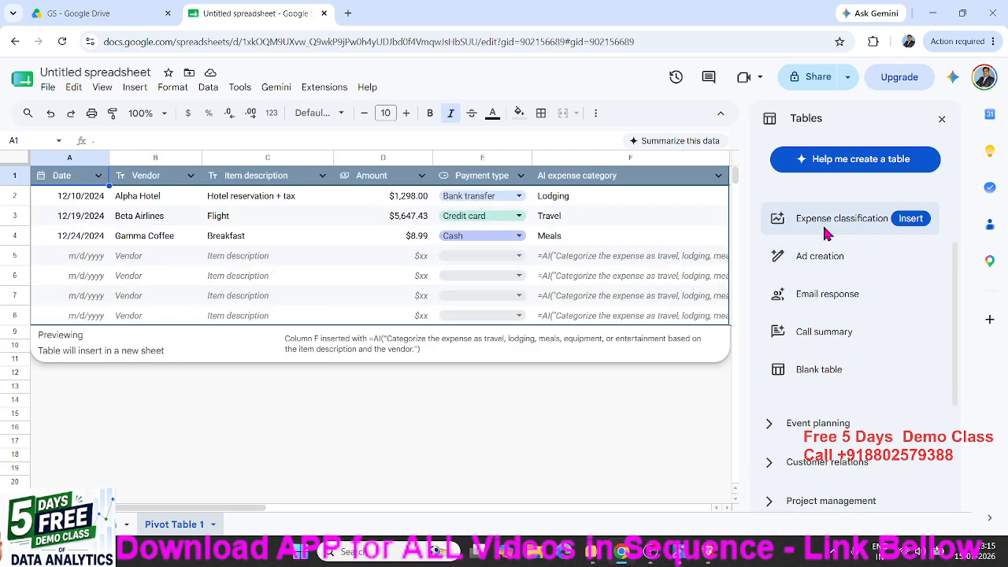
{"action": "scroll", "coordinate": [804, 390], "scroll_direction": "down", "scroll_amount": 3}
{"action": "scroll", "coordinate": [804, 390], "scroll_direction": "down", "scroll_amount": 1}
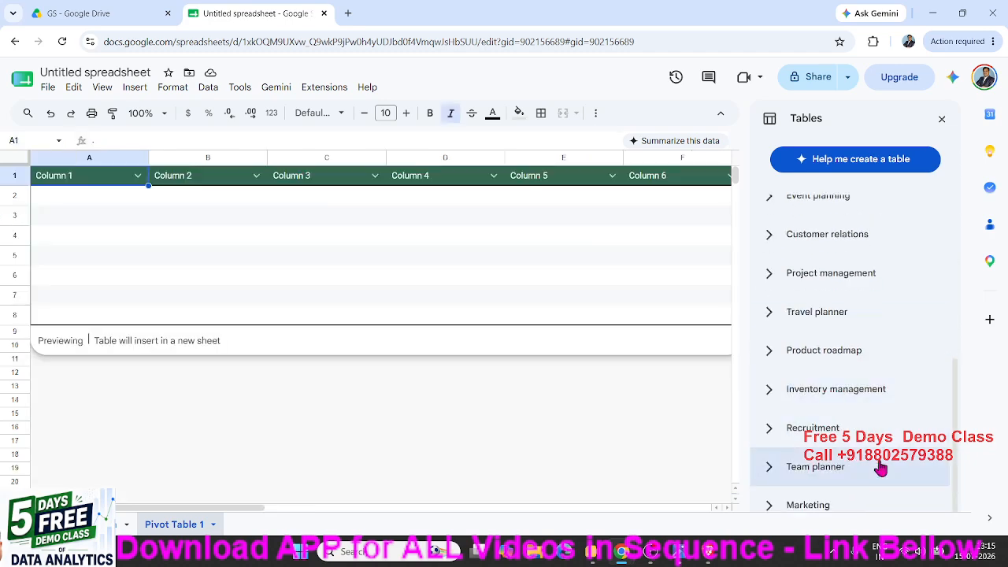
{"action": "scroll", "coordinate": [837, 469], "scroll_direction": "up", "scroll_amount": 5}
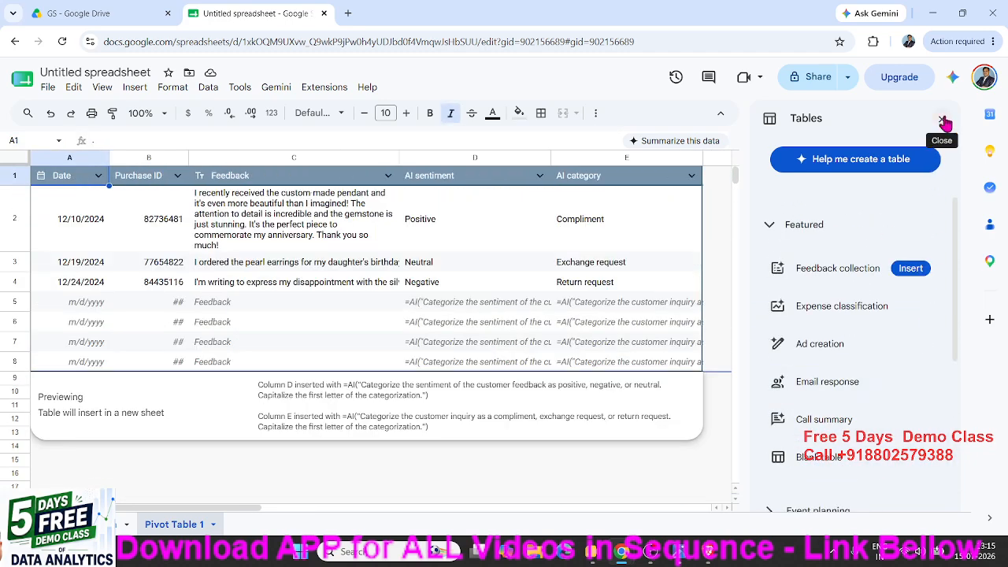
{"action": "left_click", "coordinate": [943, 120]}
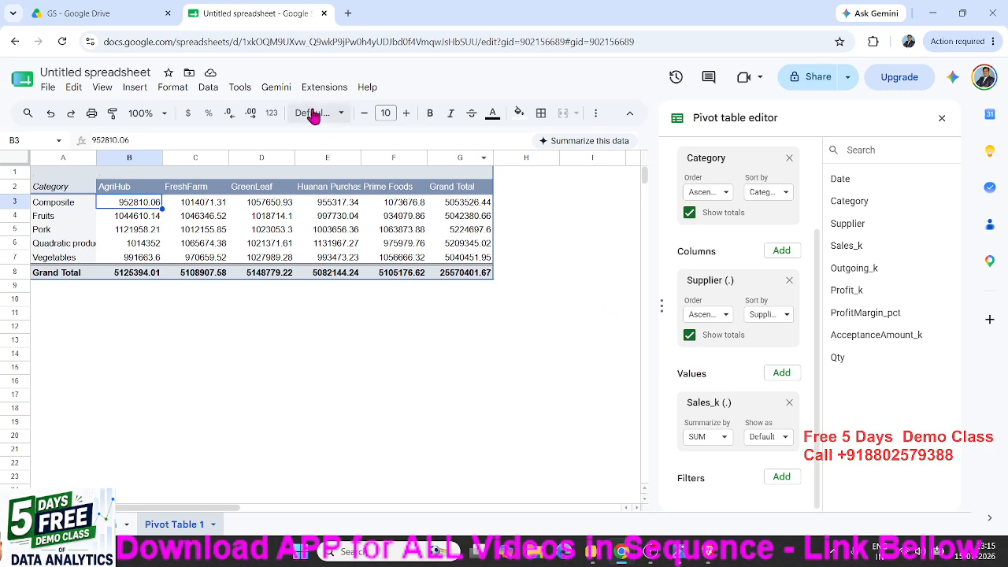
{"action": "left_click", "coordinate": [135, 86]}
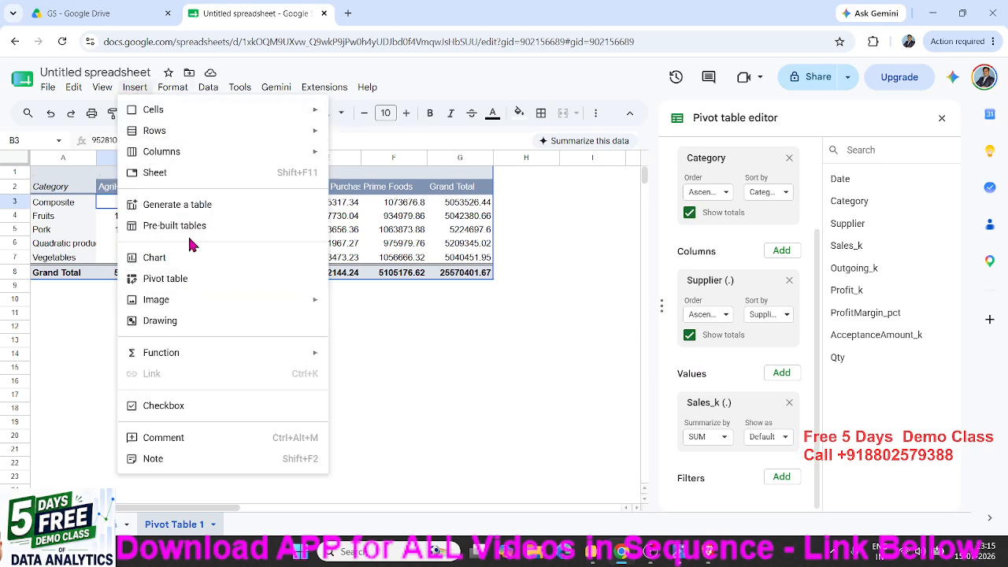
{"action": "left_click", "coordinate": [196, 220]}
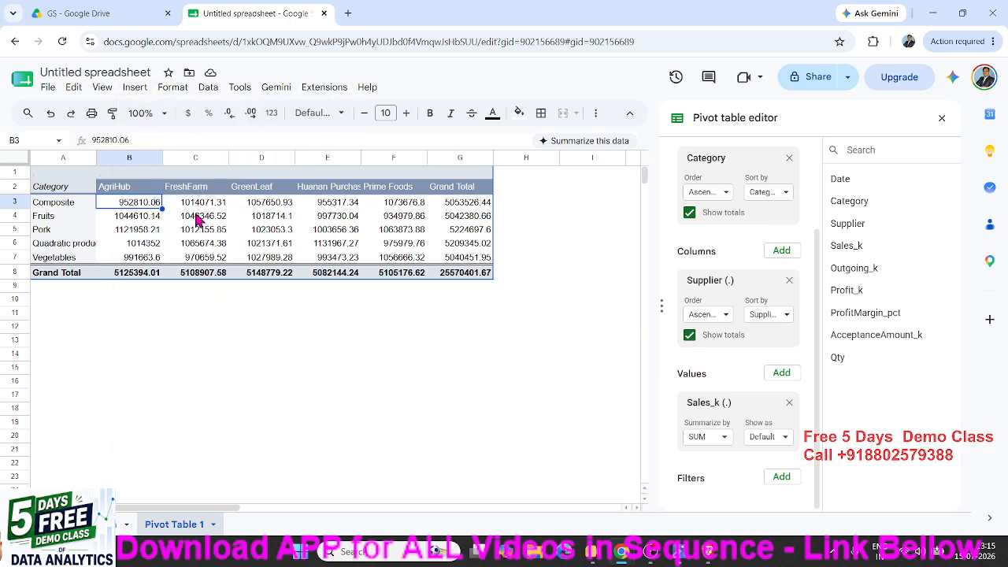
{"action": "left_click", "coordinate": [356, 245]}
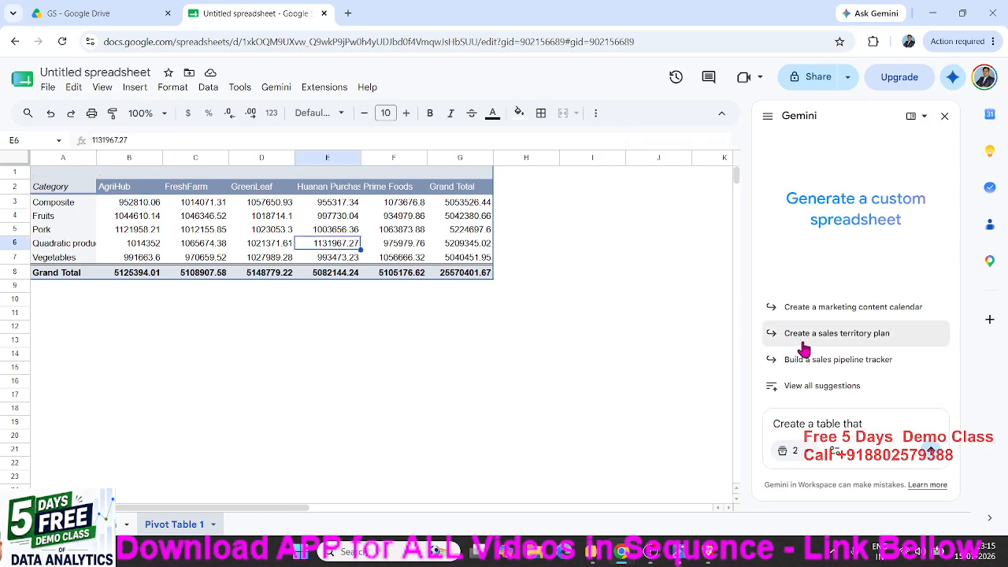
{"action": "left_click", "coordinate": [945, 117]}
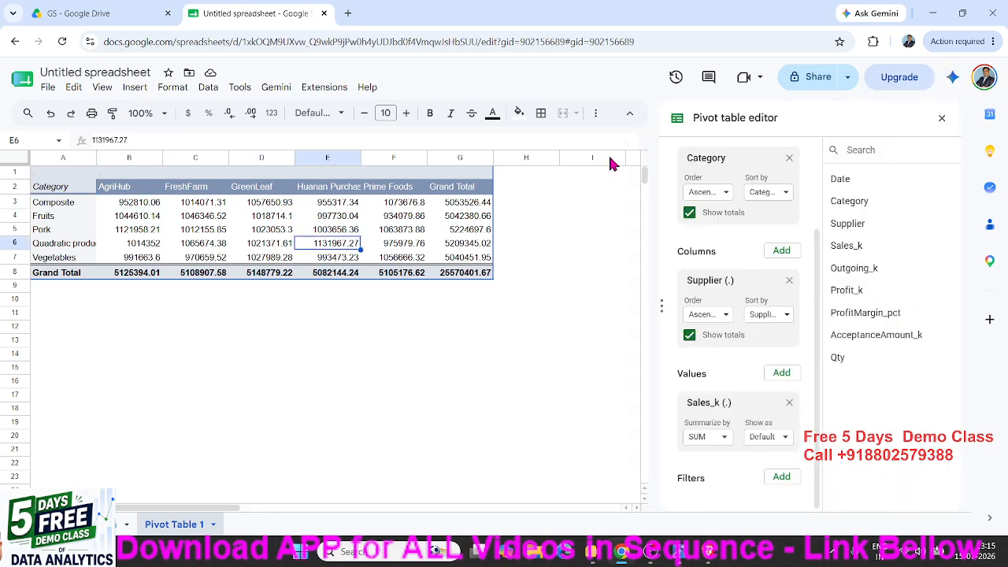
Examine the pre-built table categories from Featured down to Marketing, and close the gallery without inserting a table.
{"action": "left_click", "coordinate": [134, 89]}
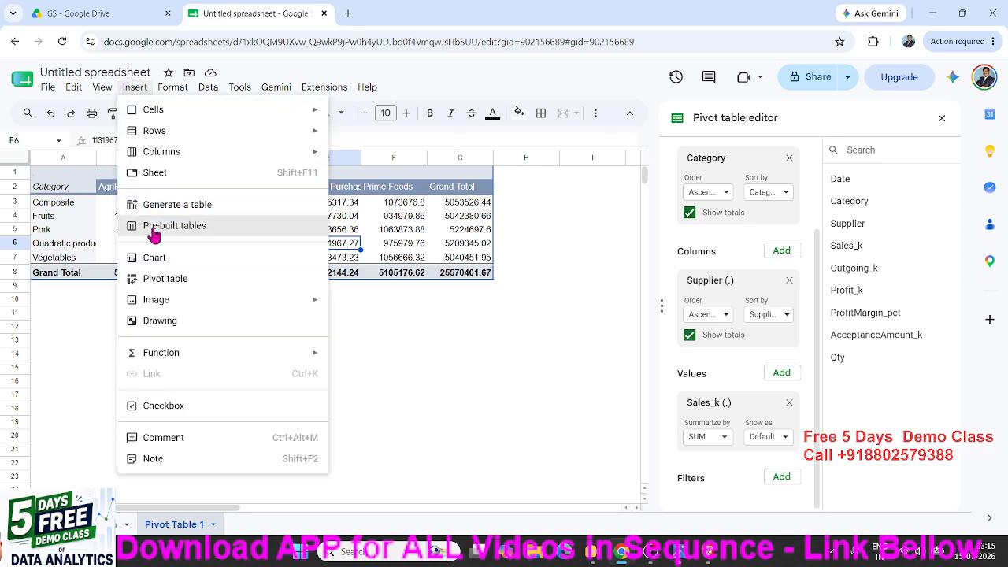
{"action": "left_click", "coordinate": [153, 226]}
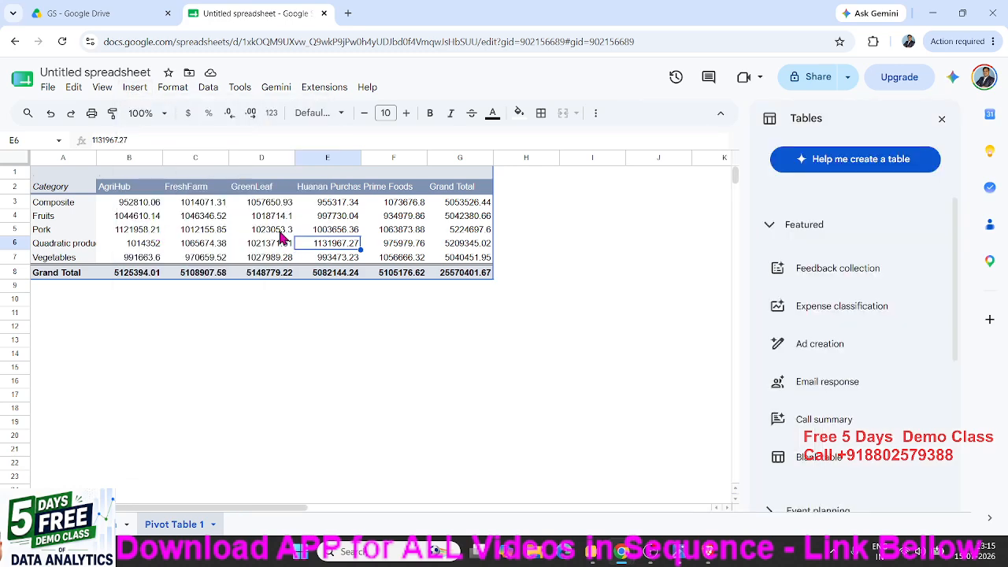
{"action": "mouse_move", "coordinate": [850, 319]}
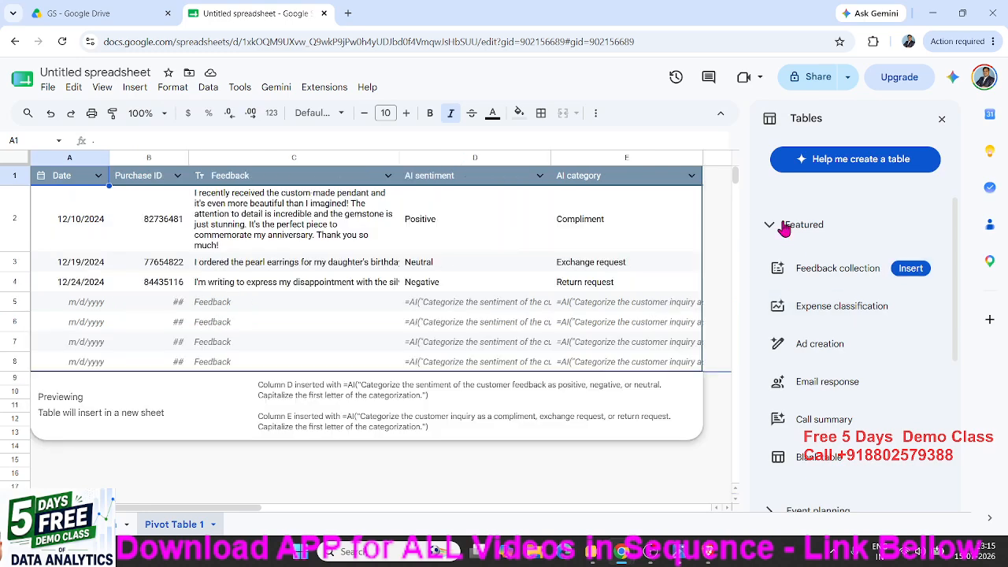
{"action": "left_click", "coordinate": [784, 227]}
{"action": "left_click", "coordinate": [782, 226]}
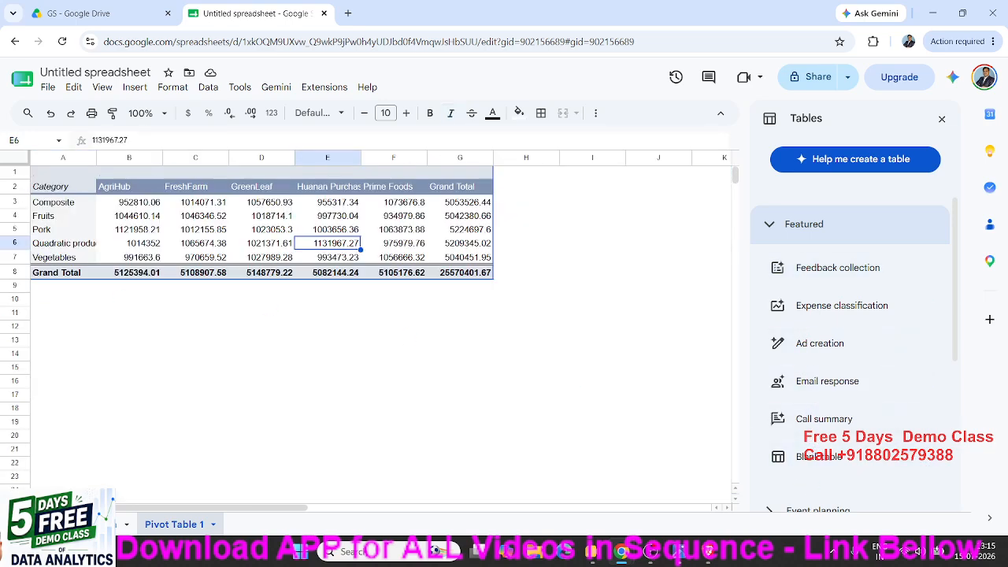
{"action": "scroll", "coordinate": [858, 315], "scroll_direction": "down", "scroll_amount": 4}
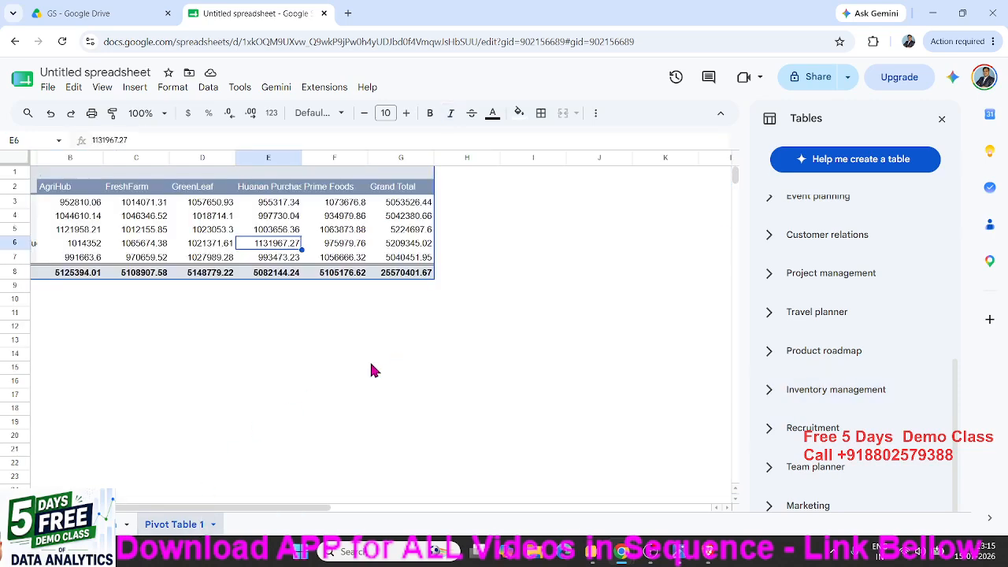
{"action": "left_click", "coordinate": [941, 118]}
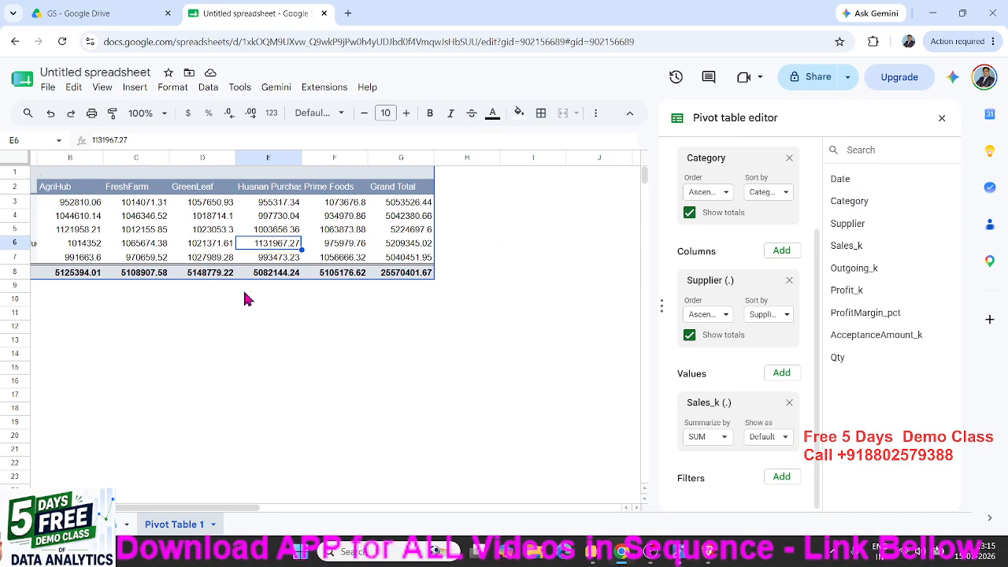
Apply all borders to the pivot table range A2:G8.
{"action": "left_click_drag", "start_coordinate": [247, 510], "coordinate": [200, 511]}
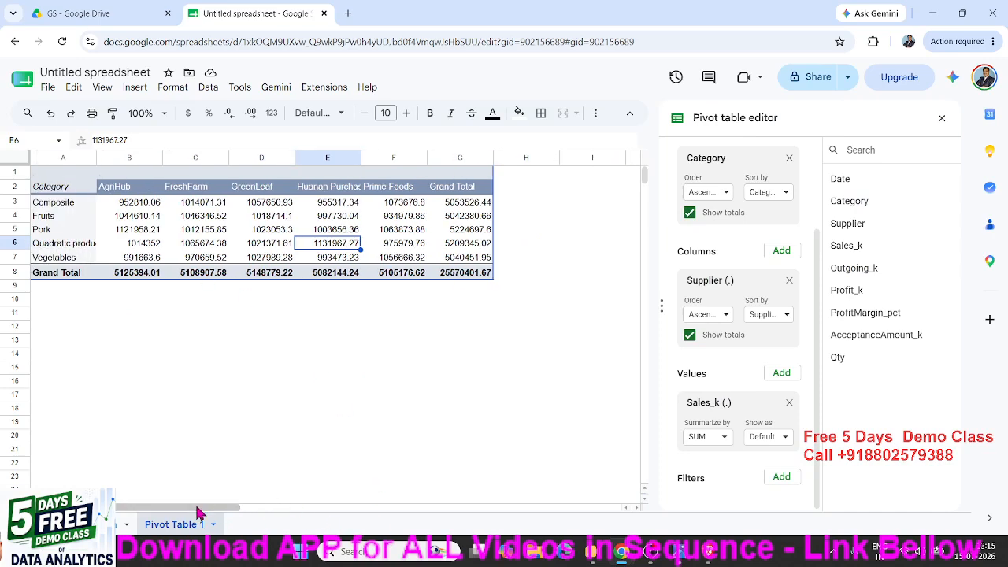
{"action": "scroll", "coordinate": [715, 344], "scroll_direction": "up", "scroll_amount": 3}
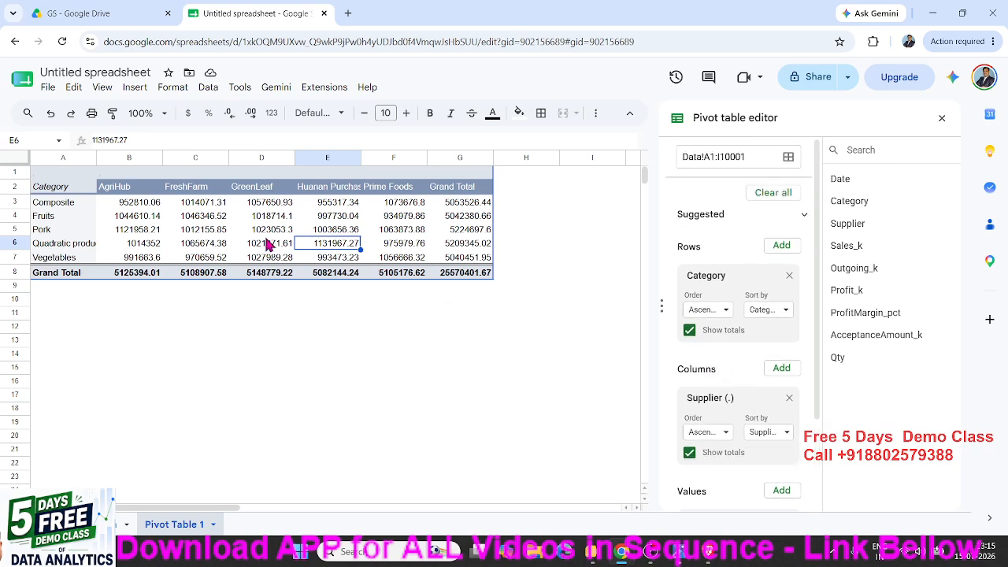
{"action": "left_click", "coordinate": [158, 216]}
{"action": "left_click_drag", "start_coordinate": [63, 191], "coordinate": [462, 271]}
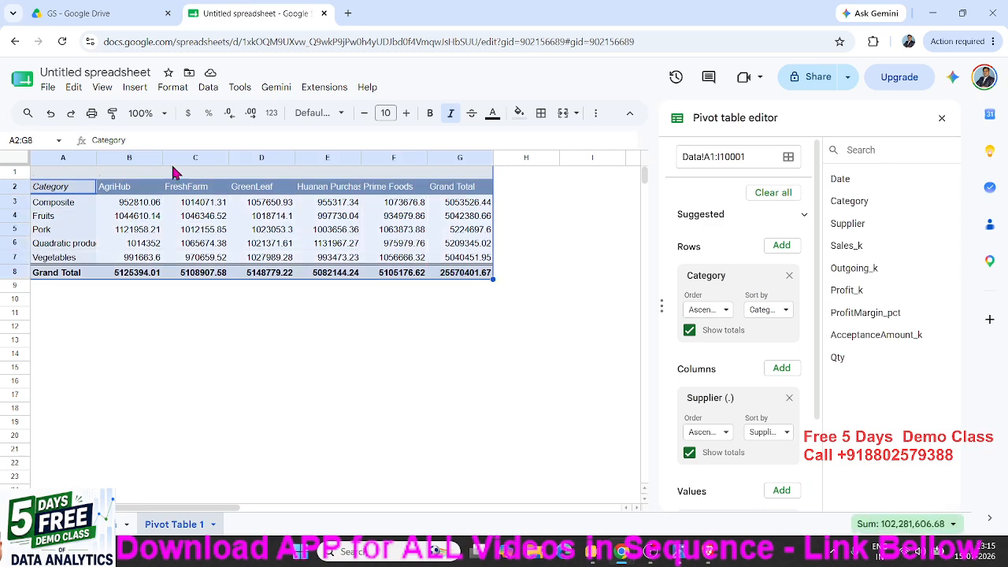
{"action": "left_click", "coordinate": [543, 115]}
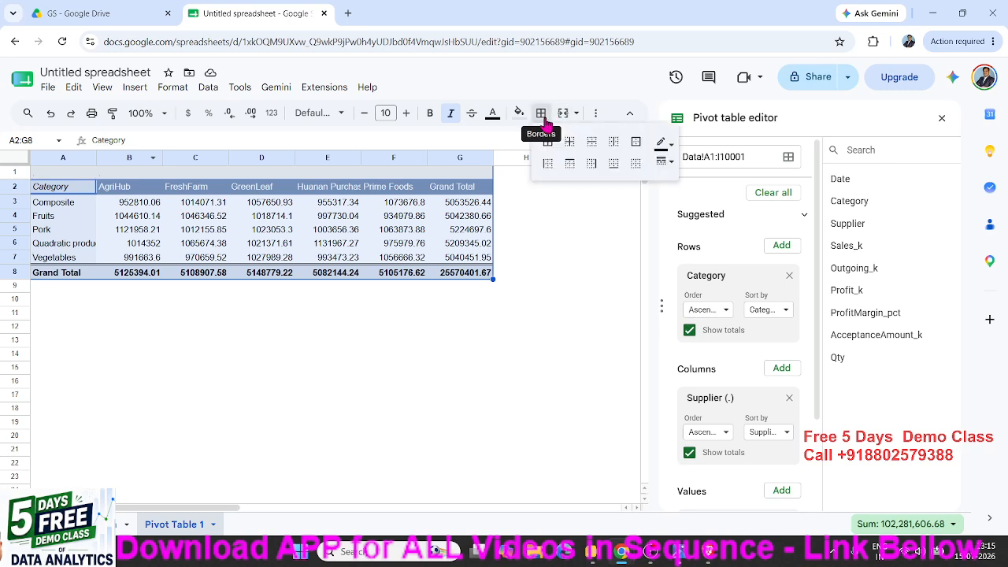
{"action": "left_click", "coordinate": [547, 144]}
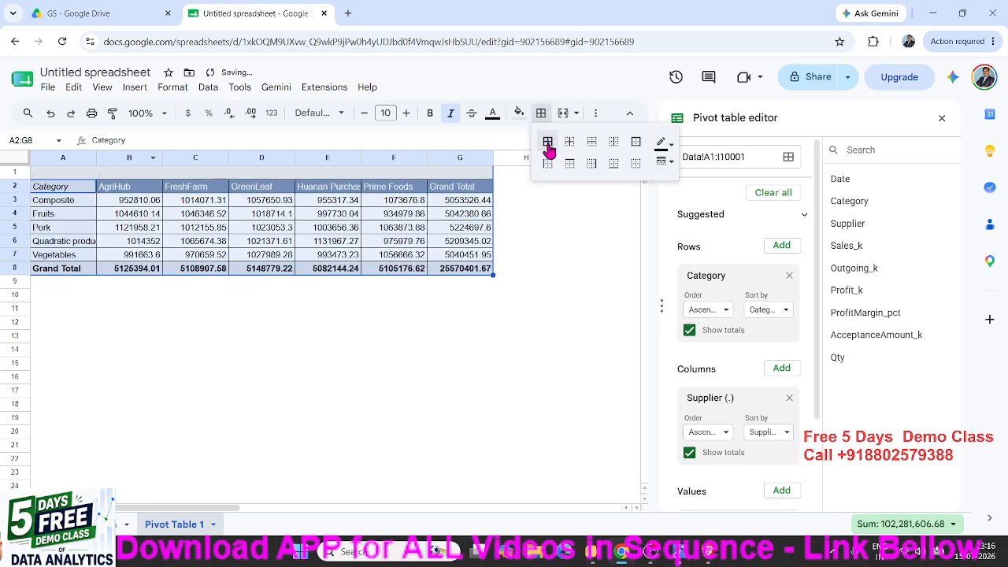
Make the pivot table's header row A2:G2 bold, keeping the default font.
{"action": "left_click", "coordinate": [118, 217]}
{"action": "left_click_drag", "start_coordinate": [59, 188], "coordinate": [473, 195]}
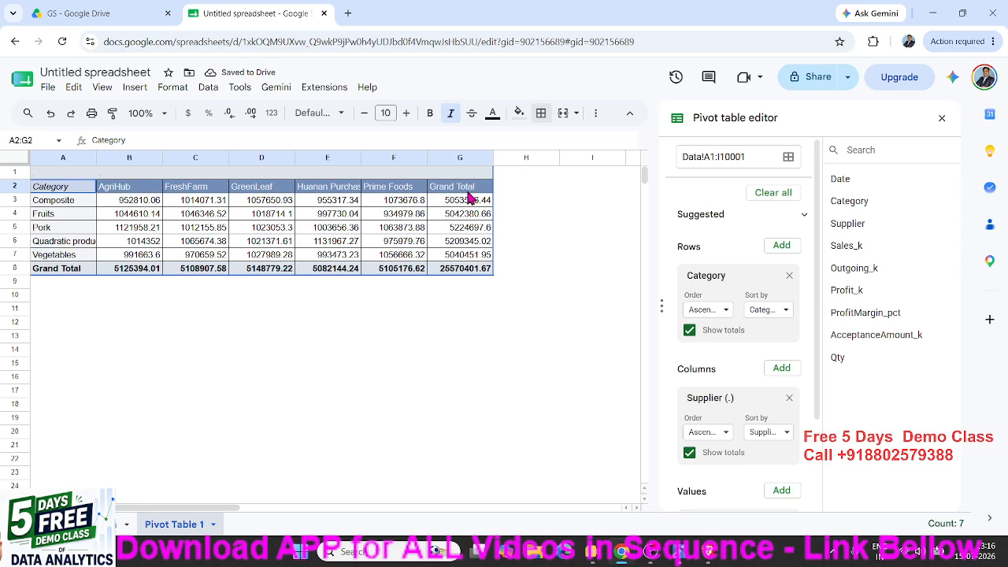
{"action": "left_click", "coordinate": [430, 114]}
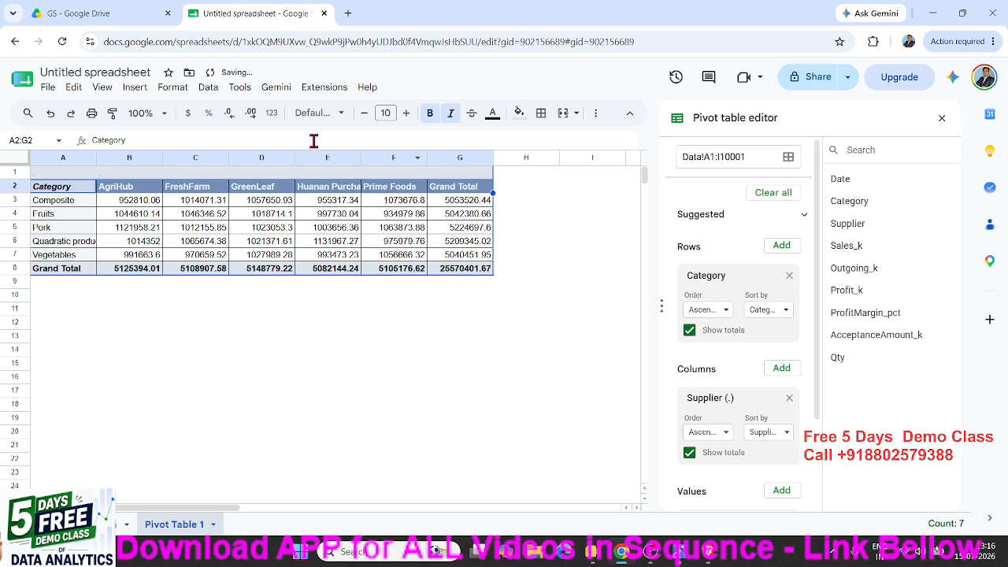
{"action": "left_click", "coordinate": [340, 115]}
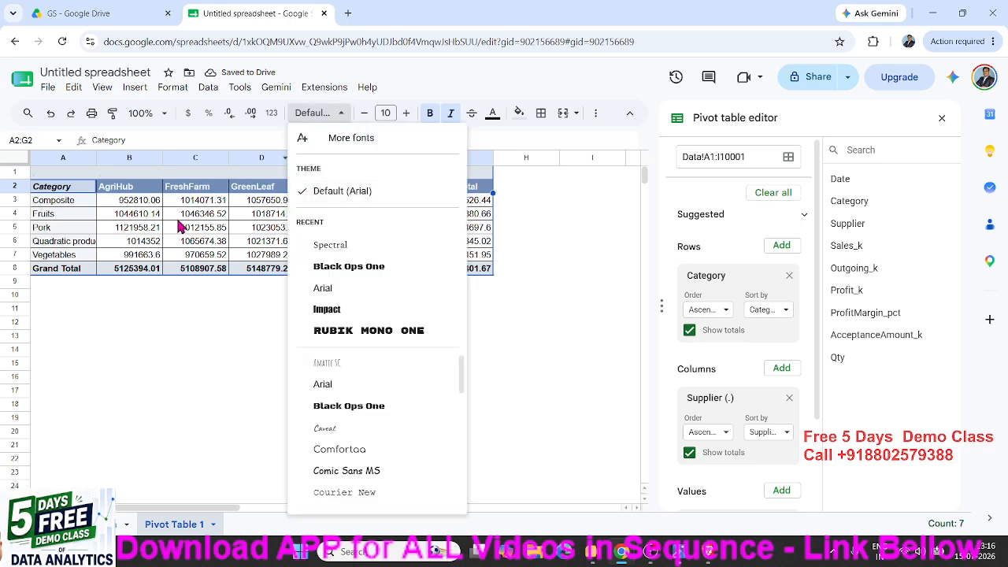
{"action": "key", "text": "Escape"}
{"action": "left_click", "coordinate": [157, 285]}
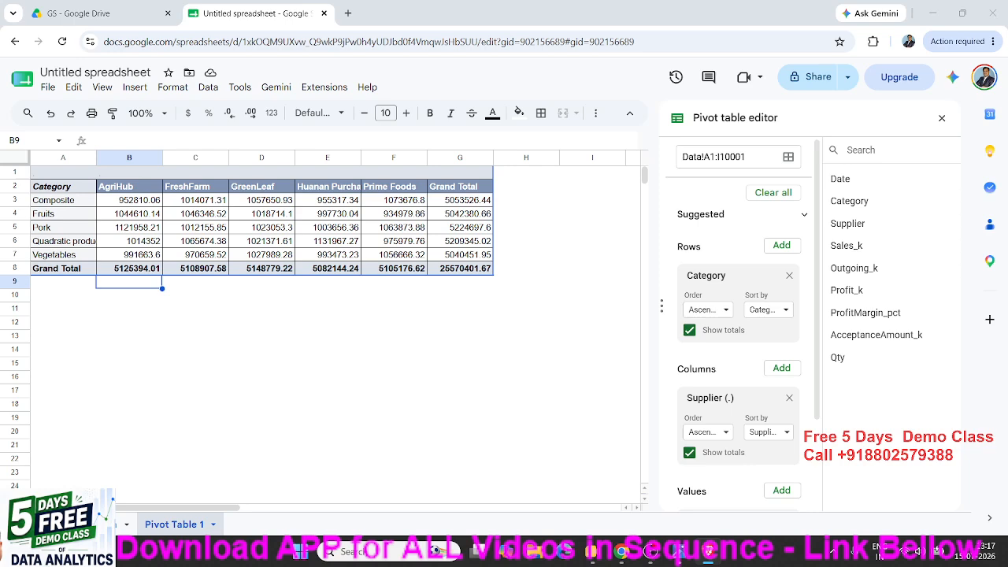
Review the pivot table's field setup and the source records in the Data sheet, ending back on Pivot Table 1.
{"action": "left_click", "coordinate": [268, 271]}
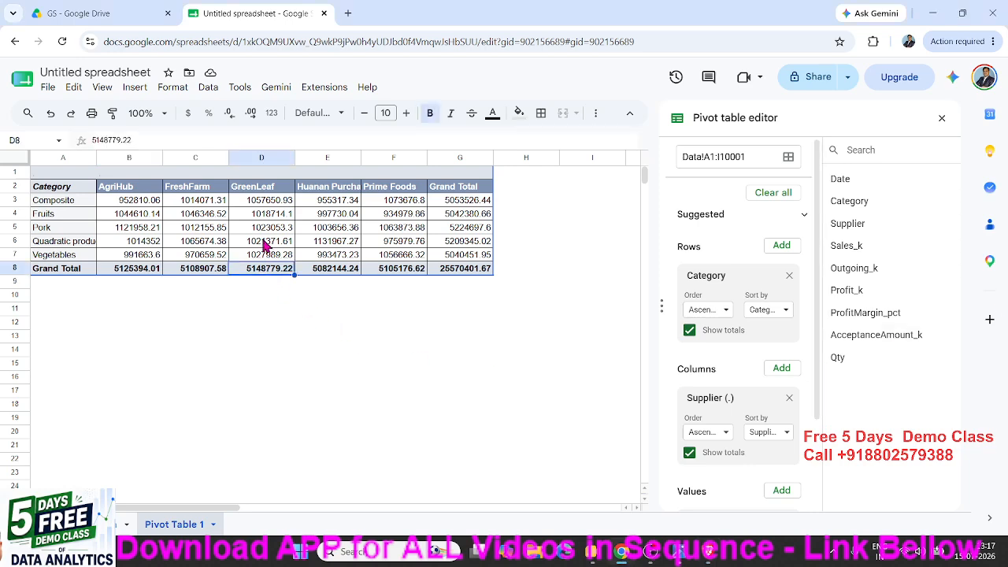
{"action": "left_click", "coordinate": [223, 203]}
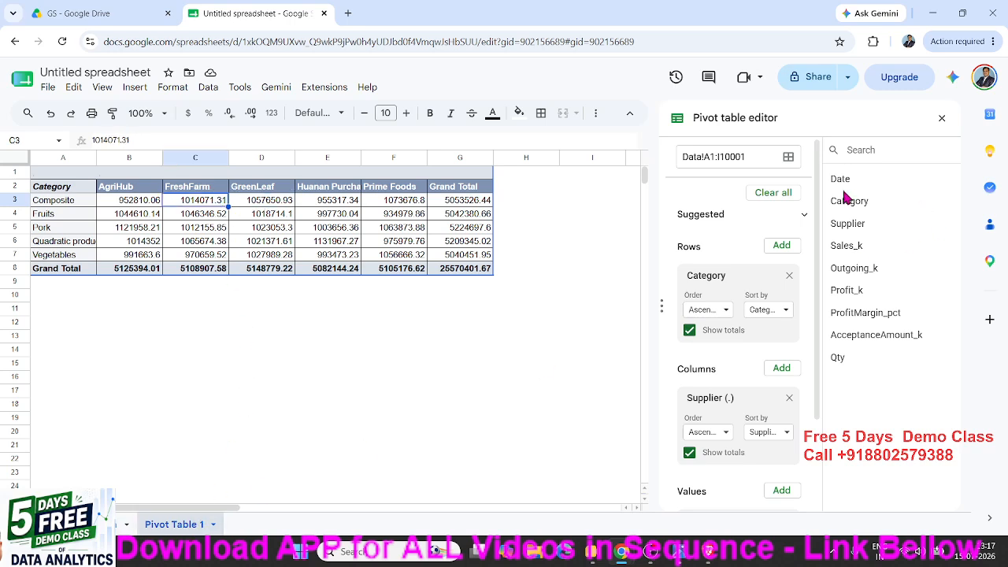
{"action": "scroll", "coordinate": [682, 388], "scroll_direction": "down", "scroll_amount": 2}
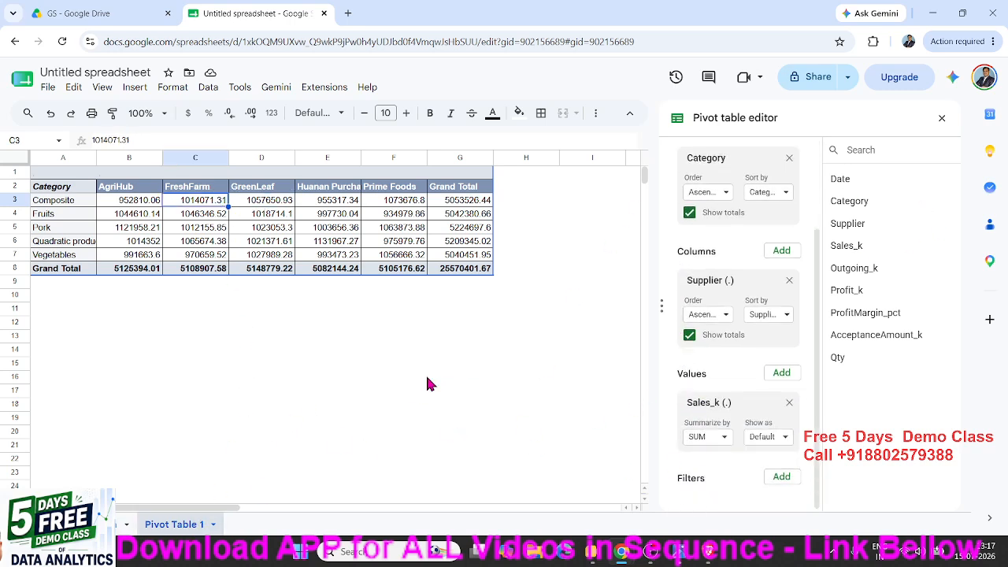
{"action": "left_click", "coordinate": [115, 523]}
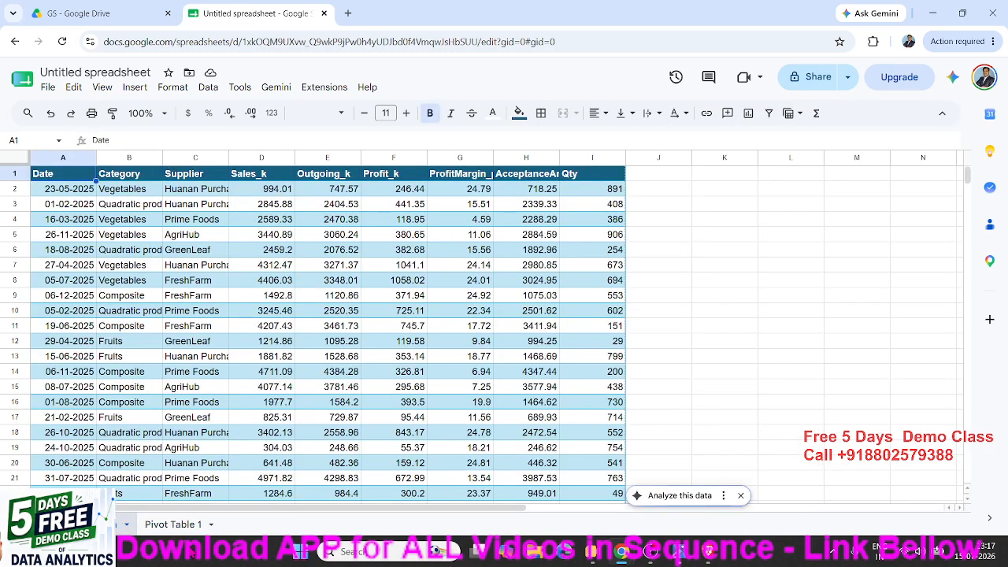
{"action": "left_click", "coordinate": [172, 525]}
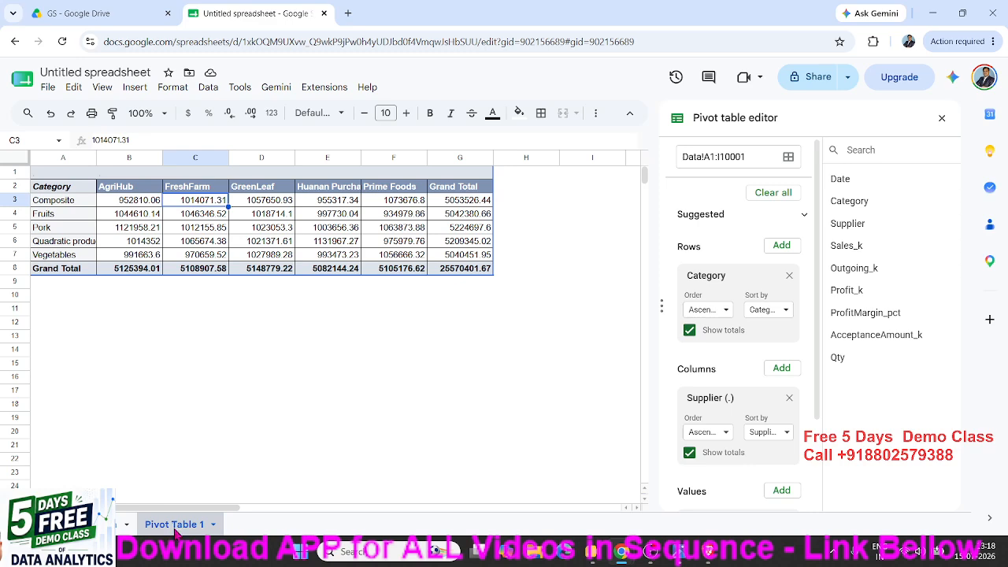
Add Category as a filter on the pivot table and view its filter items without changing them.
{"action": "left_click", "coordinate": [79, 186]}
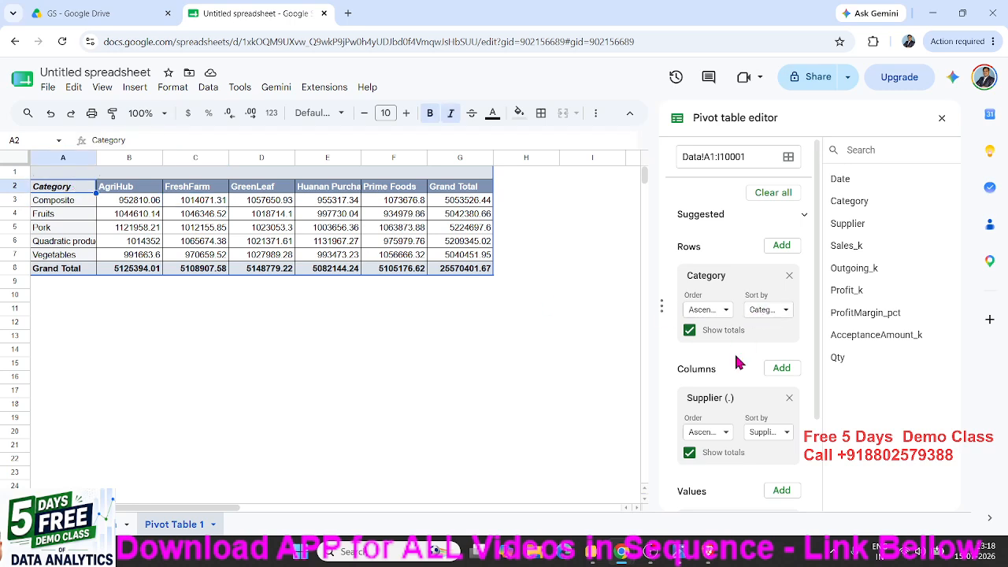
{"action": "scroll", "coordinate": [738, 361], "scroll_direction": "down", "scroll_amount": 3}
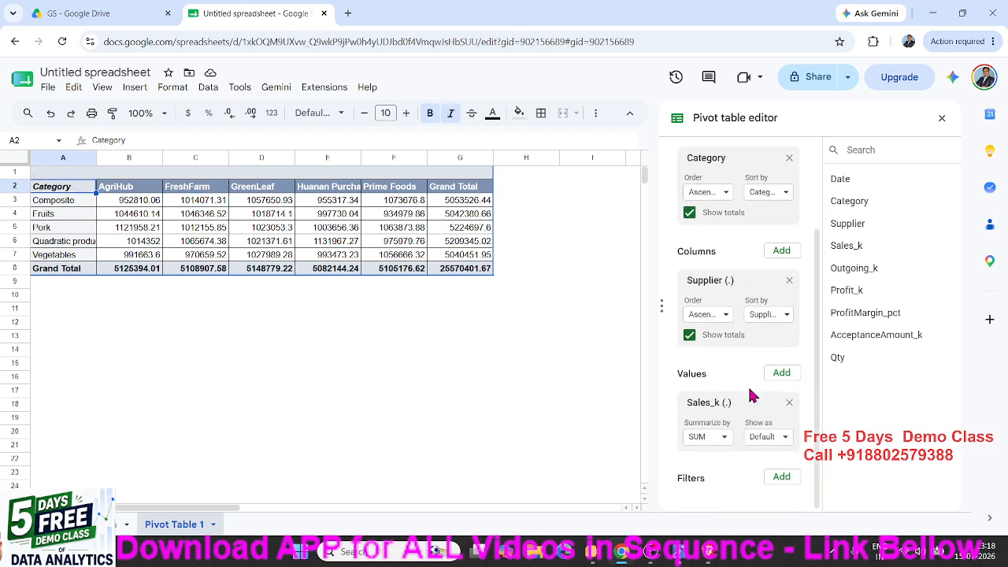
{"action": "left_click", "coordinate": [790, 484]}
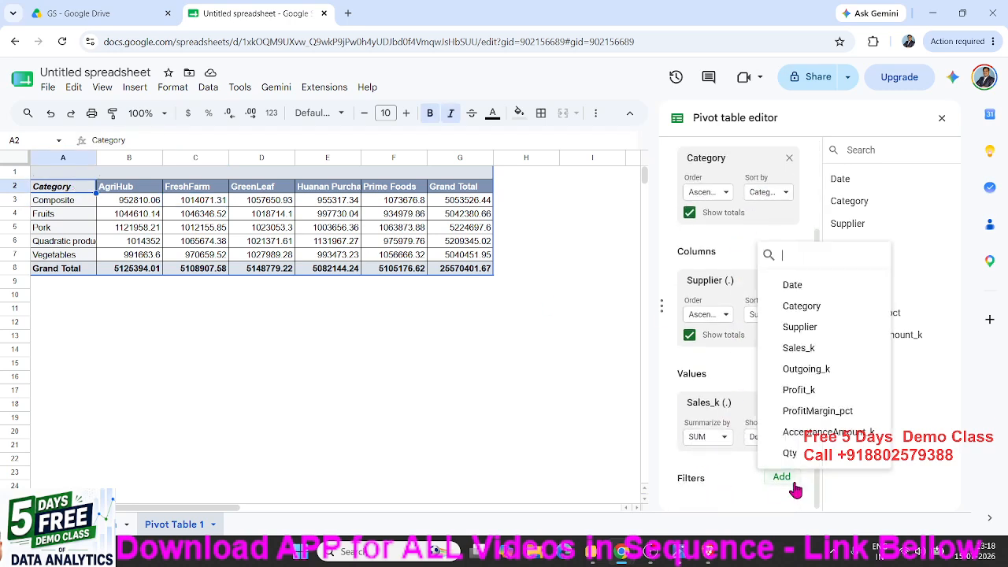
{"action": "left_click", "coordinate": [800, 306]}
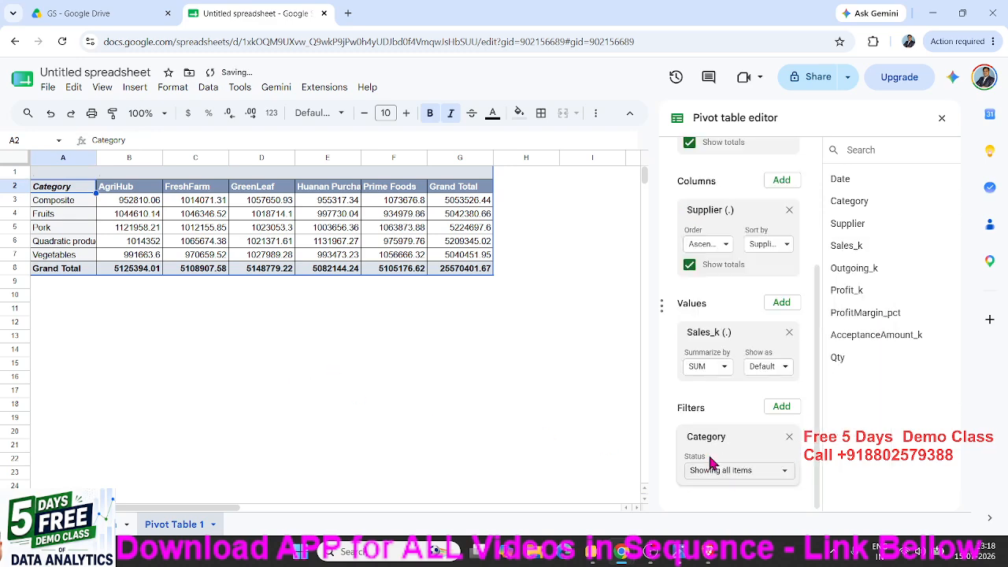
{"action": "left_click", "coordinate": [748, 477]}
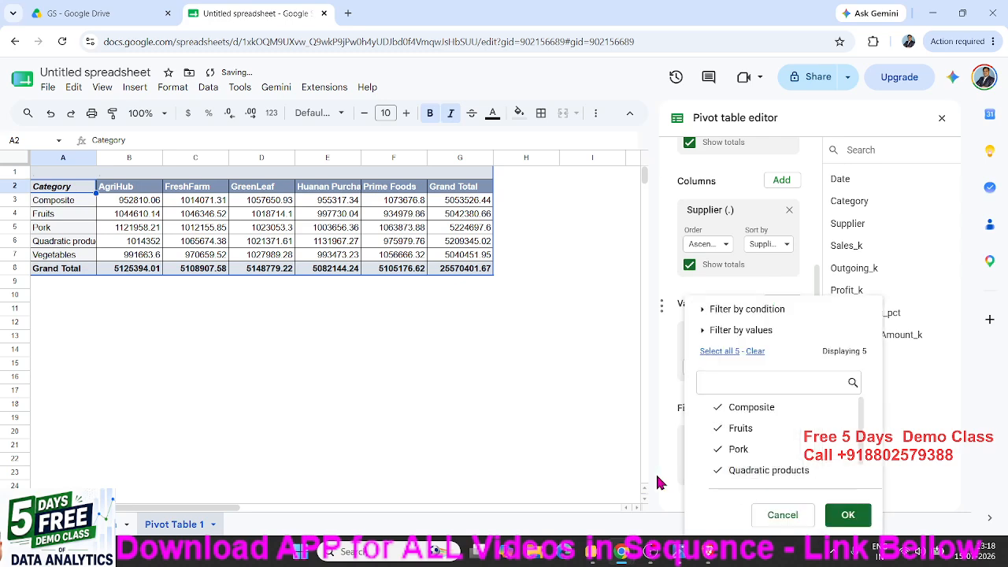
{"action": "left_click", "coordinate": [580, 433]}
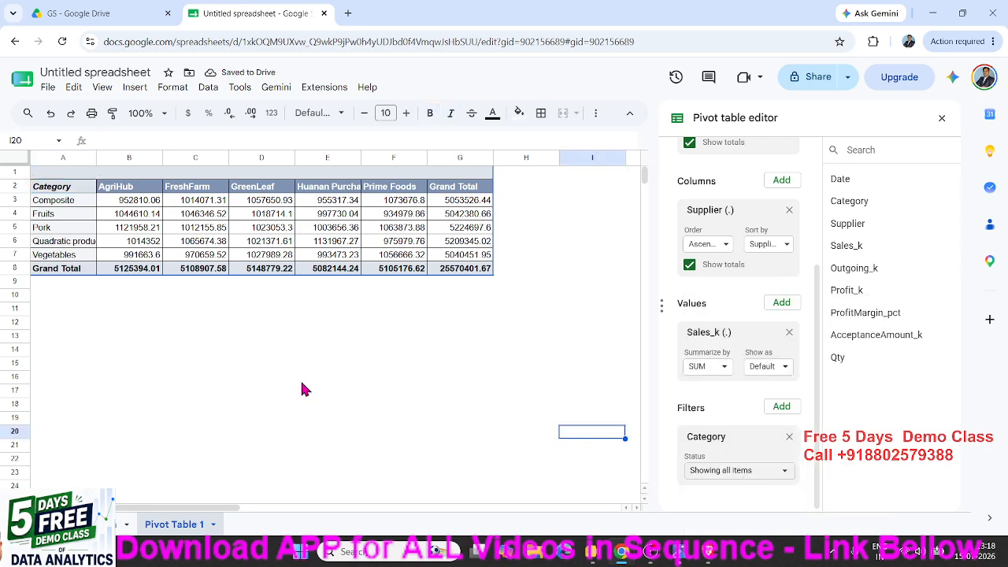
Filter the pivot table's Category field to show only Fruits.
{"action": "left_click", "coordinate": [770, 476]}
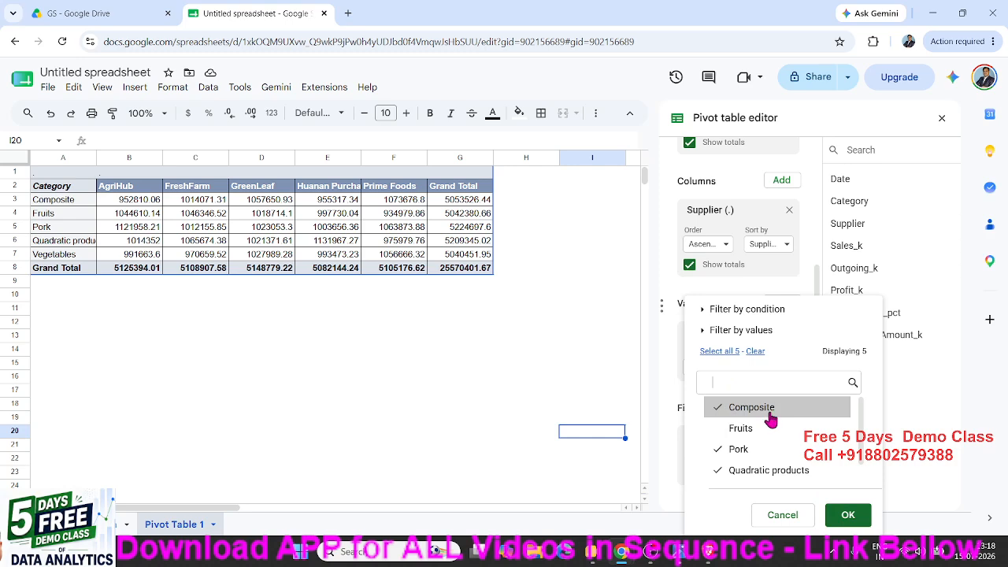
{"action": "left_click", "coordinate": [720, 353]}
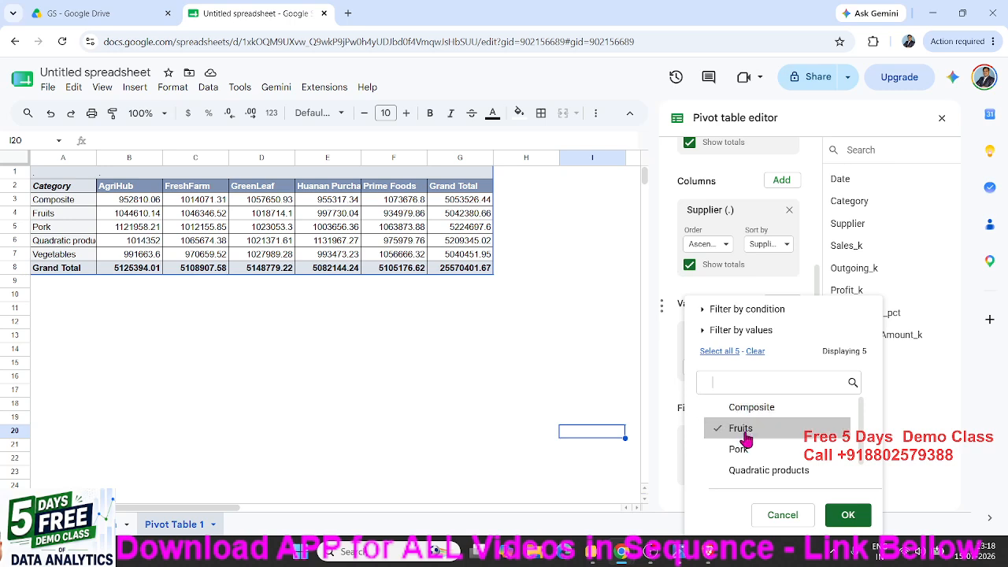
{"action": "left_click", "coordinate": [842, 514]}
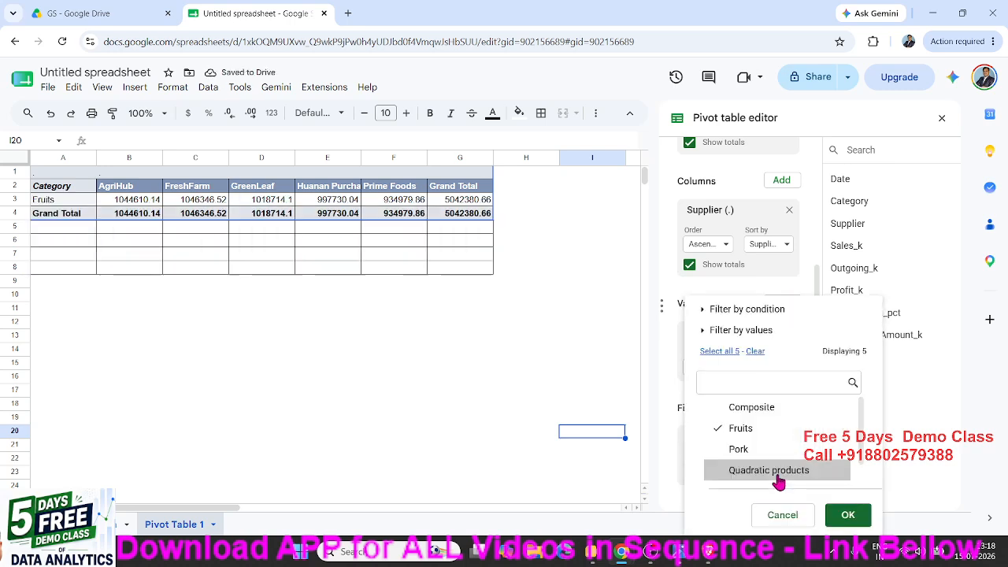
Include Pork in the Category filter alongside Fruits, and remove the Category filter from the pivot table.
{"action": "left_click", "coordinate": [776, 471]}
{"action": "left_click", "coordinate": [763, 451]}
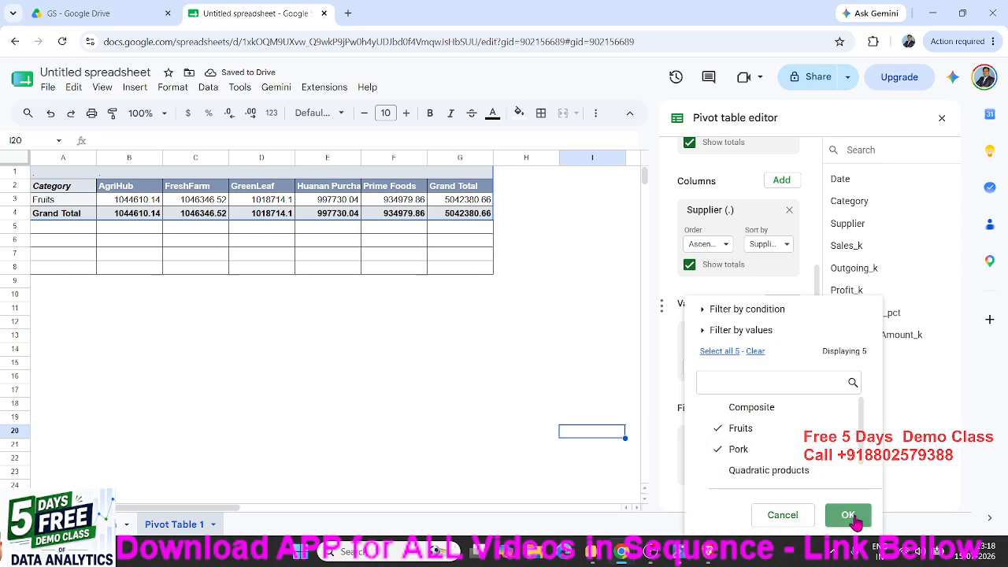
{"action": "left_click", "coordinate": [848, 515]}
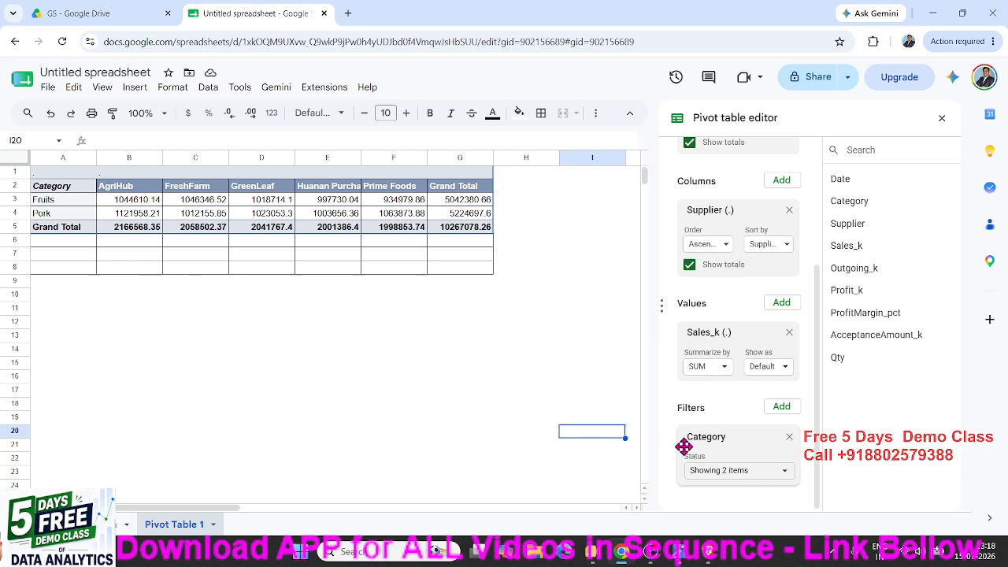
{"action": "left_click", "coordinate": [789, 437]}
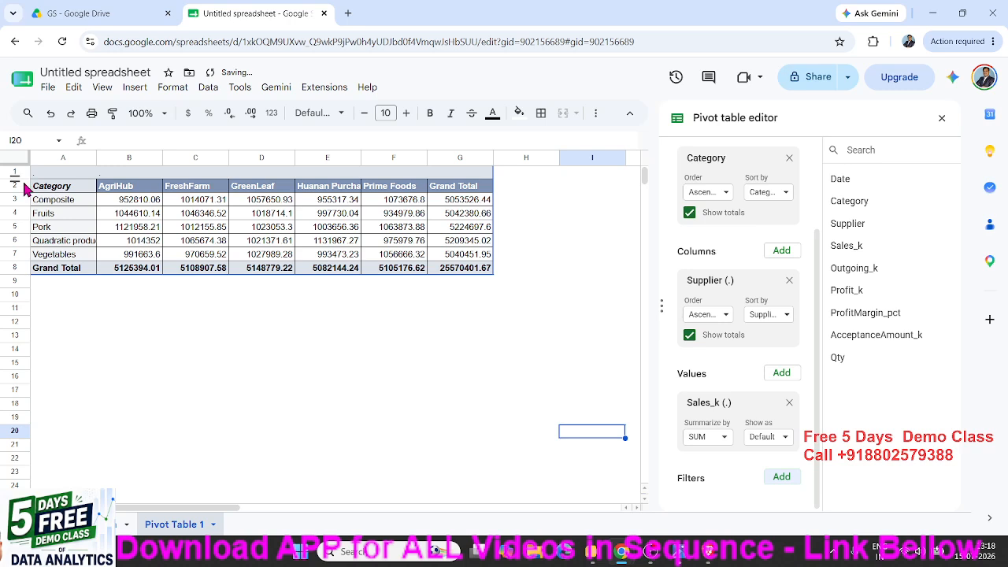
Select the pivot table range A2:G8 and open the list of insertable items.
{"action": "left_click", "coordinate": [54, 186]}
{"action": "left_click", "coordinate": [59, 202]}
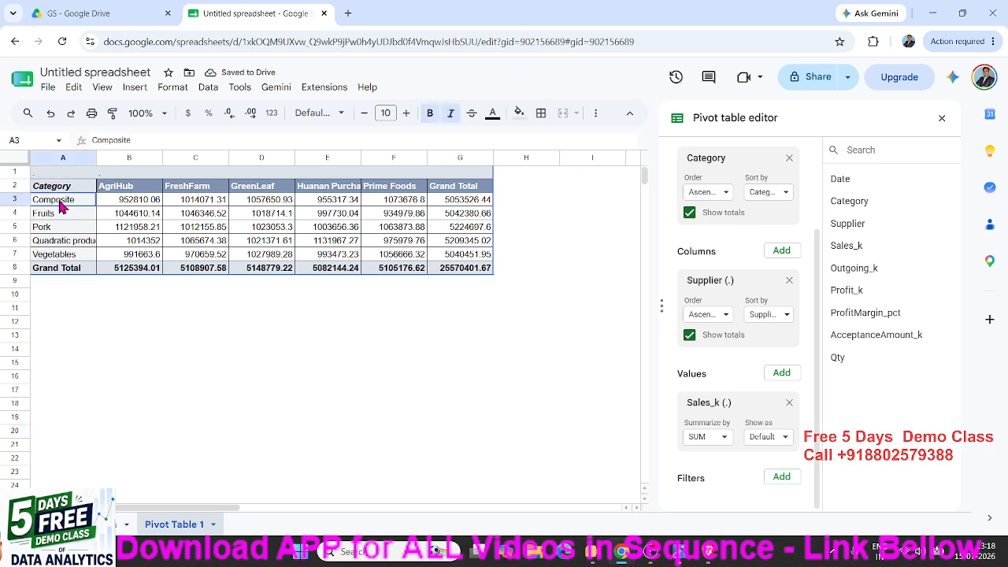
{"action": "double_click", "coordinate": [59, 191]}
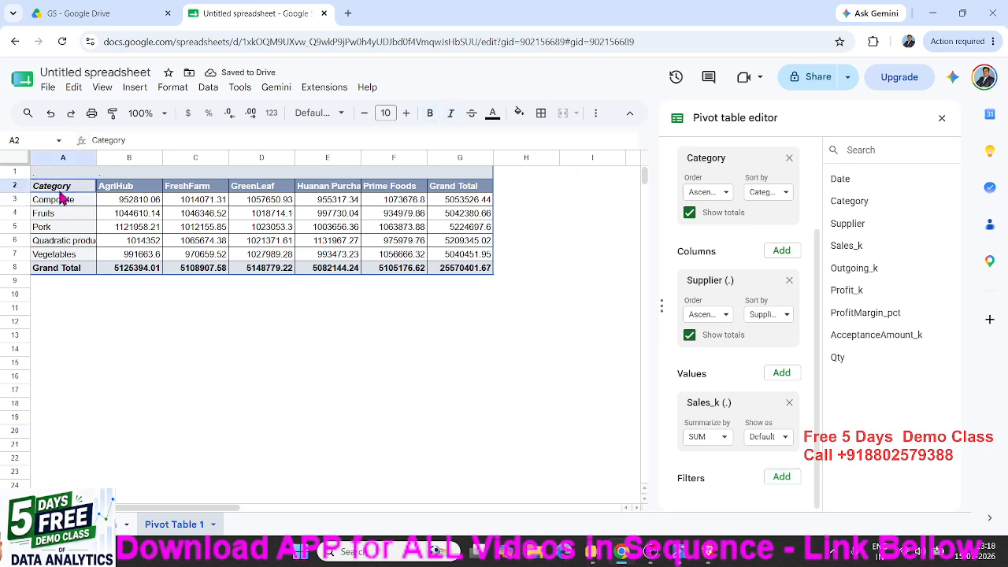
{"action": "left_click", "coordinate": [463, 270], "text": "shift"}
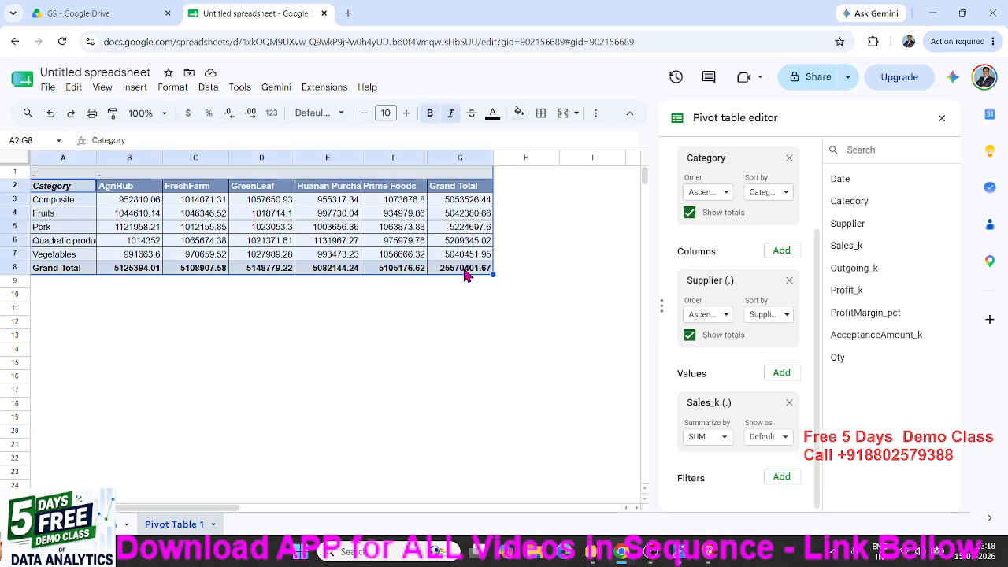
{"action": "left_click", "coordinate": [136, 91]}
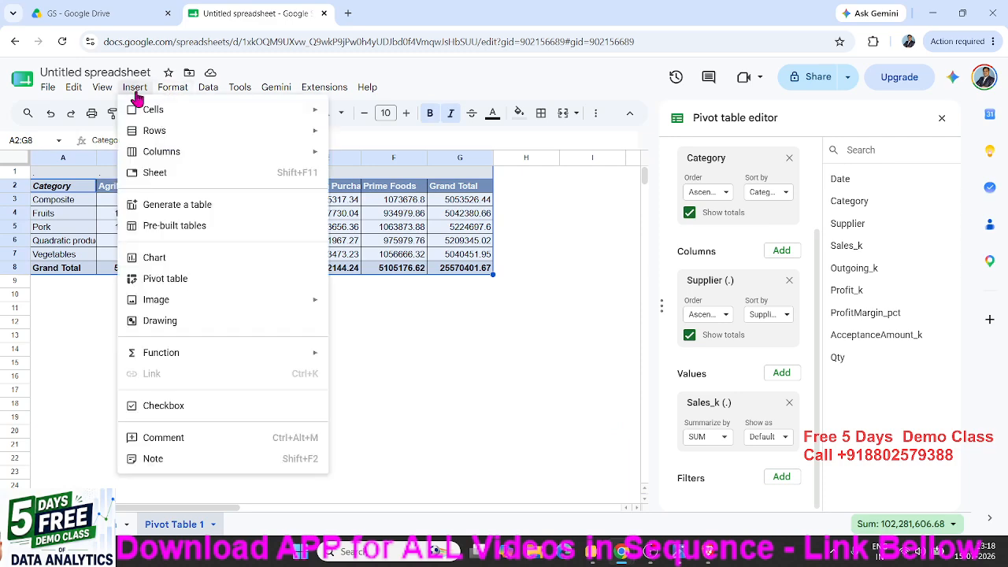
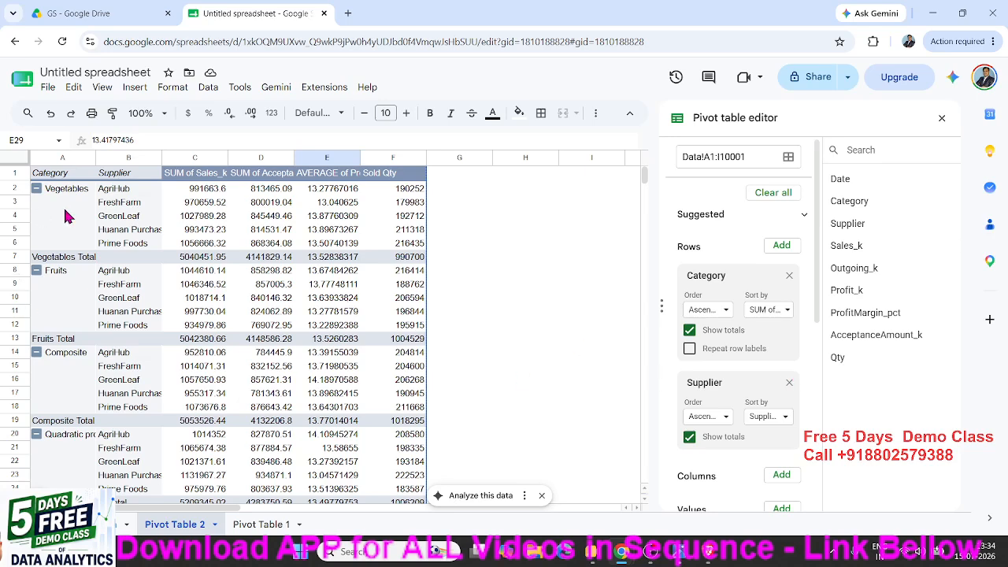
Try to merge the Vegetables category cells A2:A6 in Pivot Table 2.
{"action": "left_click_drag", "start_coordinate": [73, 191], "coordinate": [69, 248]}
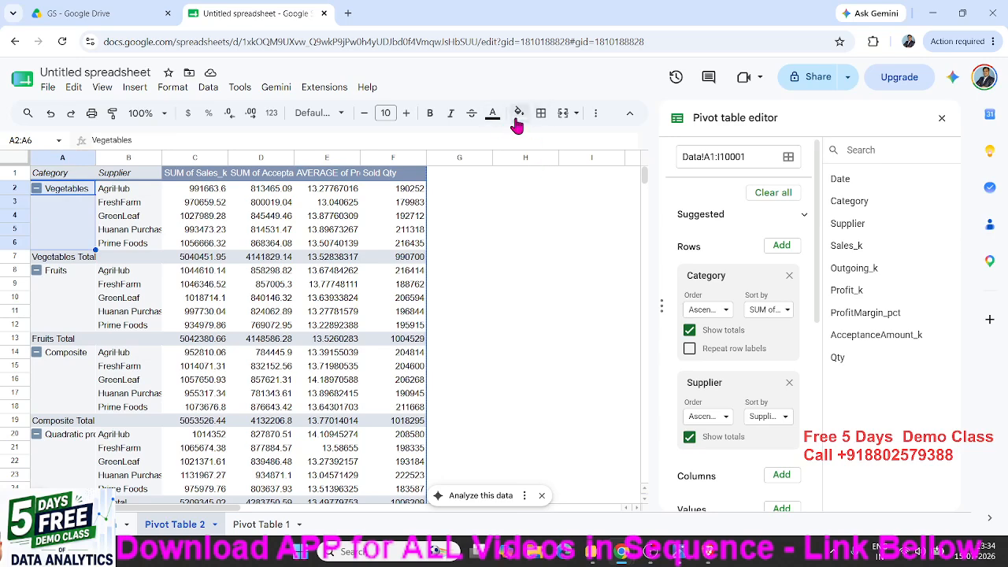
{"action": "left_click", "coordinate": [563, 119]}
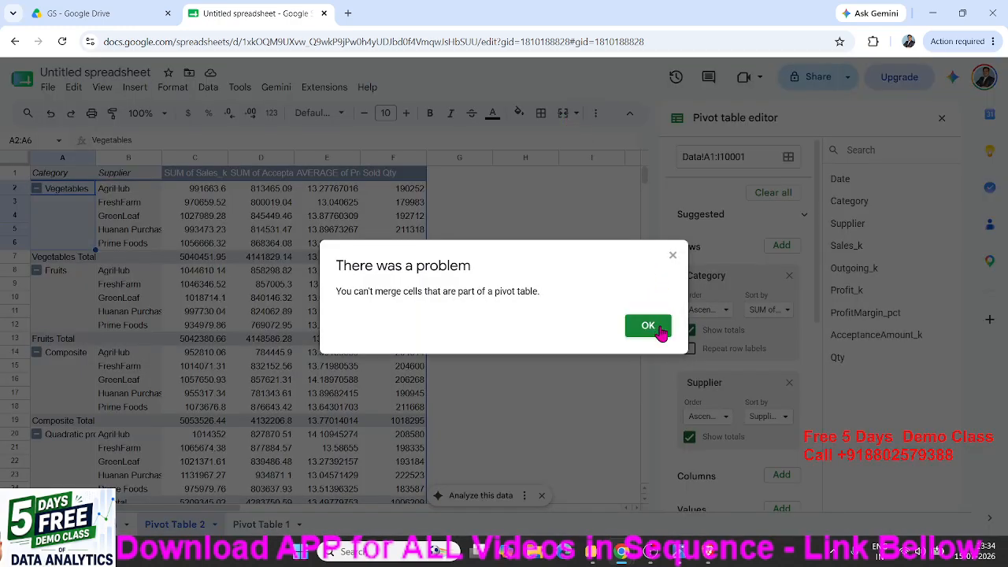
{"action": "left_click", "coordinate": [660, 331]}
{"action": "right_click", "coordinate": [177, 271]}
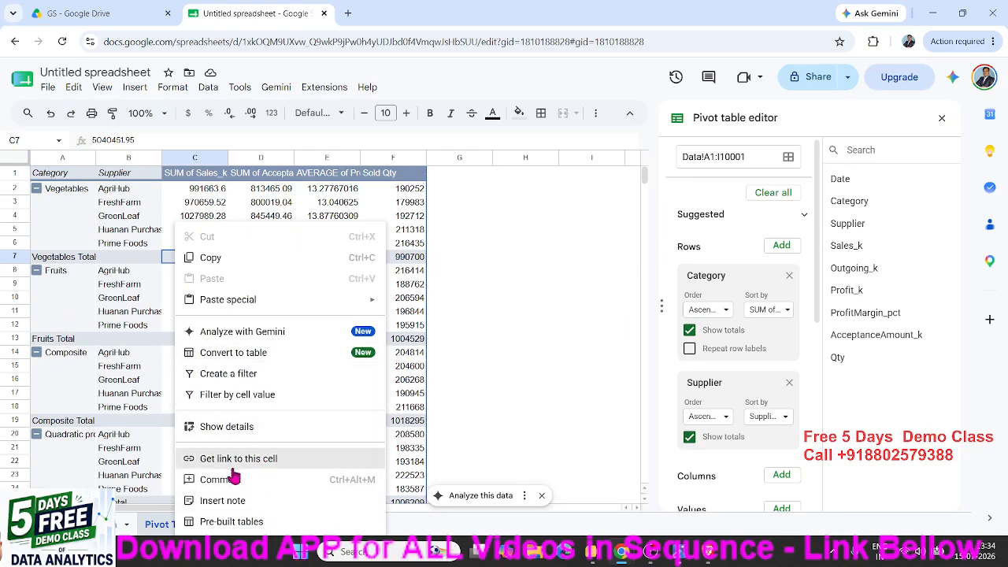
{"action": "left_click", "coordinate": [124, 369]}
{"action": "scroll", "coordinate": [124, 370], "scroll_direction": "down", "scroll_amount": 4}
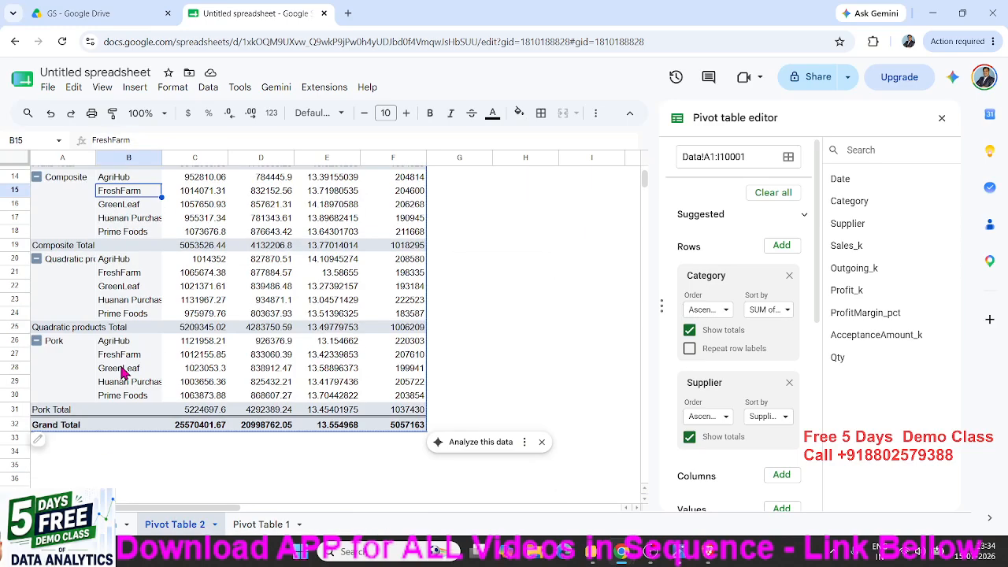
{"action": "scroll", "coordinate": [122, 372], "scroll_direction": "up", "scroll_amount": 4}
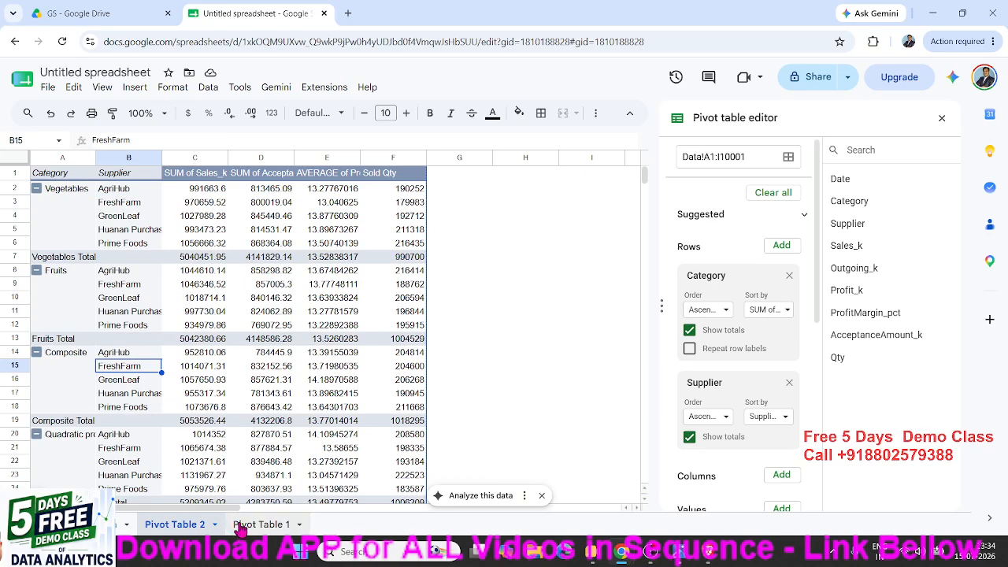
{"action": "left_click", "coordinate": [236, 315]}
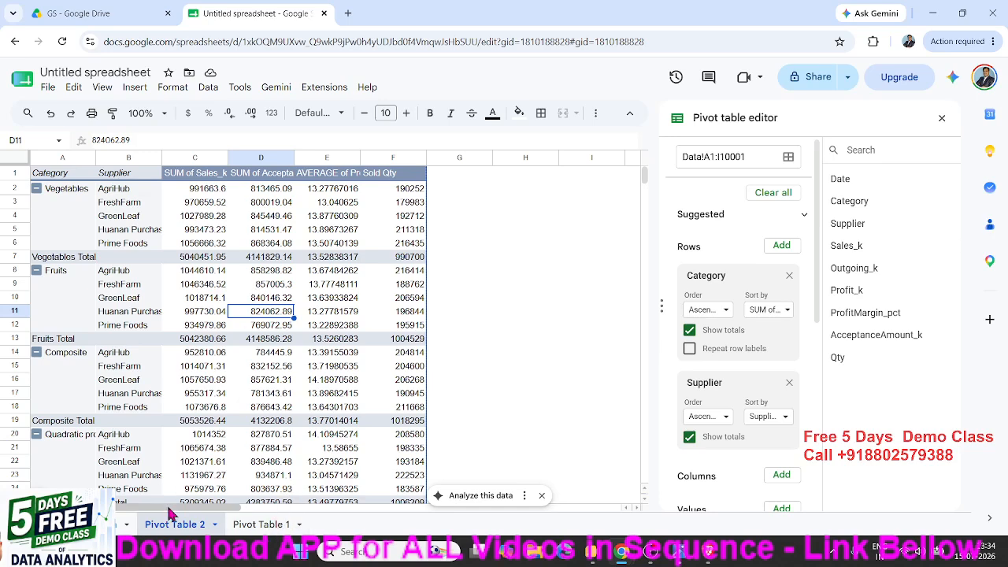
Create another pivot table from the Data sheet range A1:I10001 in a new sheet.
{"action": "left_click", "coordinate": [123, 526]}
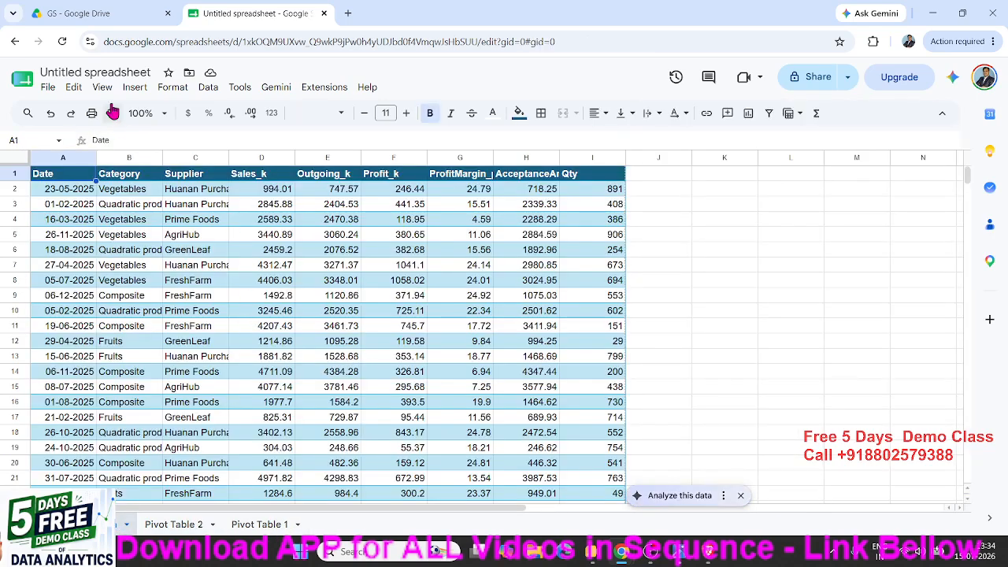
{"action": "left_click", "coordinate": [135, 88]}
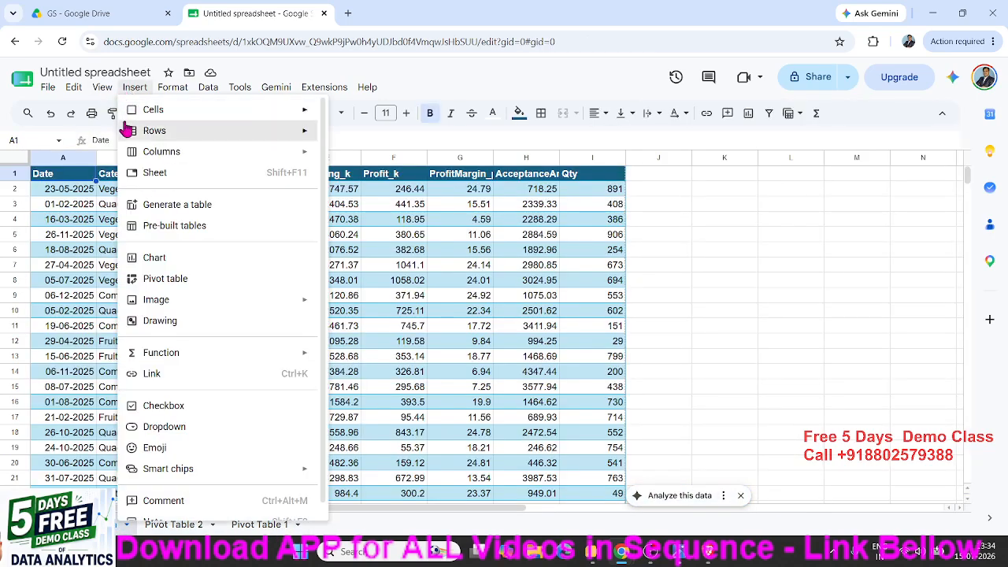
{"action": "left_click", "coordinate": [163, 281]}
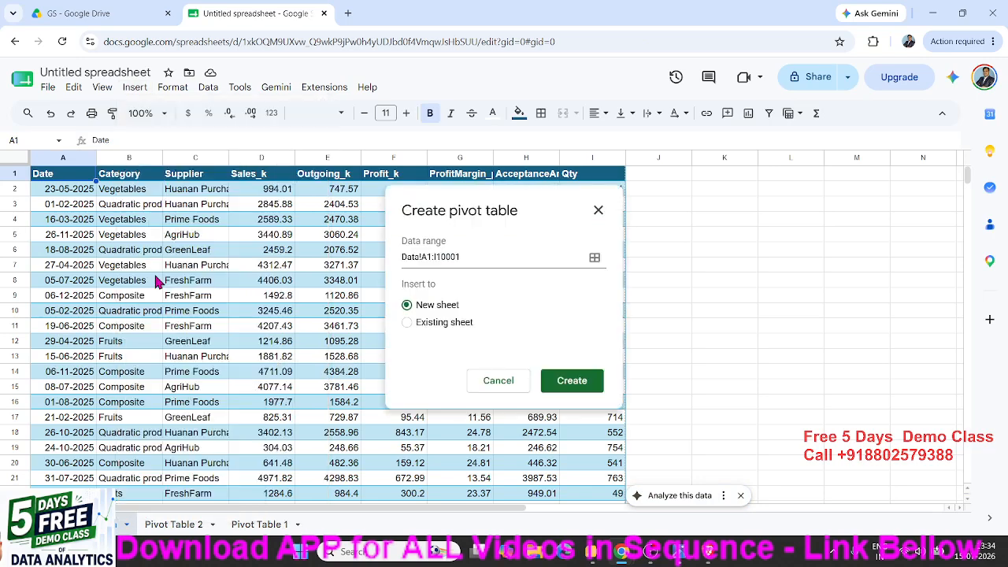
{"action": "left_click", "coordinate": [427, 331]}
{"action": "left_click", "coordinate": [426, 309]}
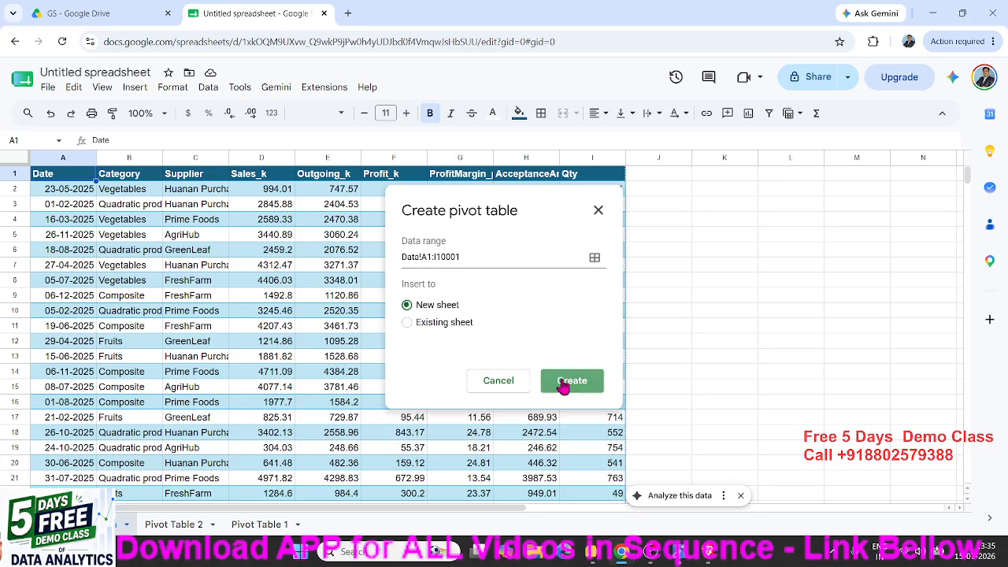
{"action": "left_click", "coordinate": [562, 383]}
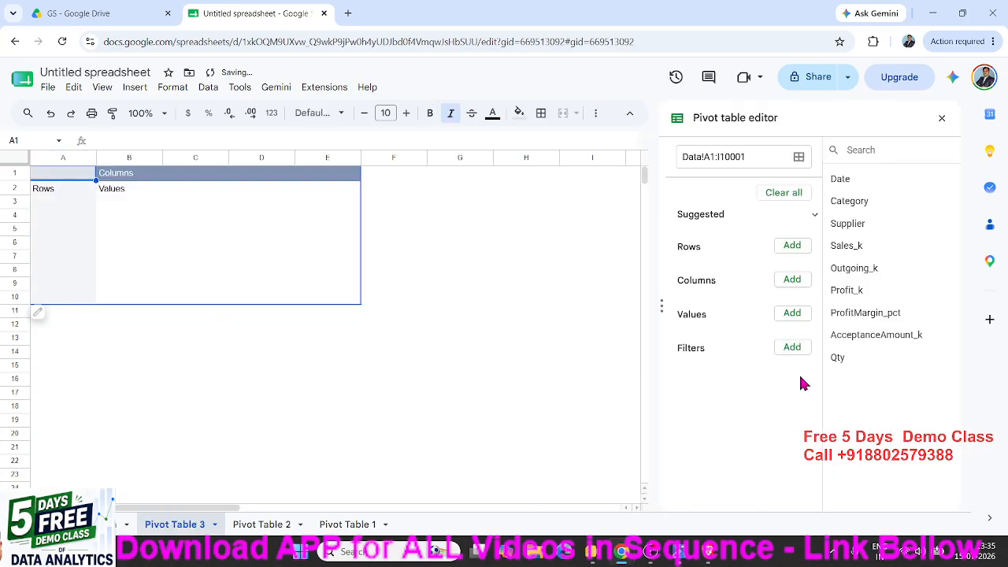
Set Date as the row field and Qty summarized by SUM as the value in the new pivot table.
{"action": "left_click_drag", "start_coordinate": [853, 178], "coordinate": [700, 265]}
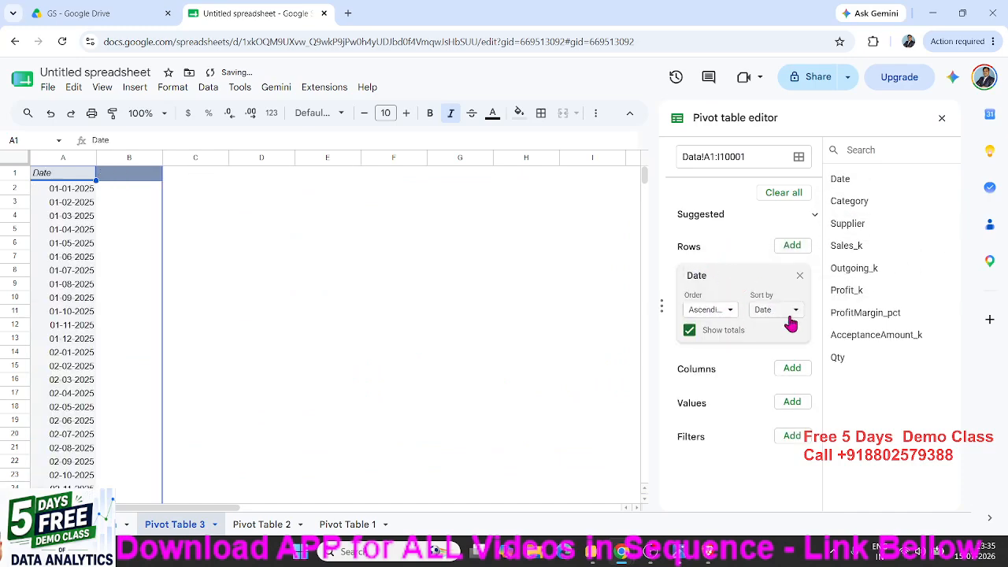
{"action": "left_click_drag", "start_coordinate": [838, 357], "coordinate": [732, 423]}
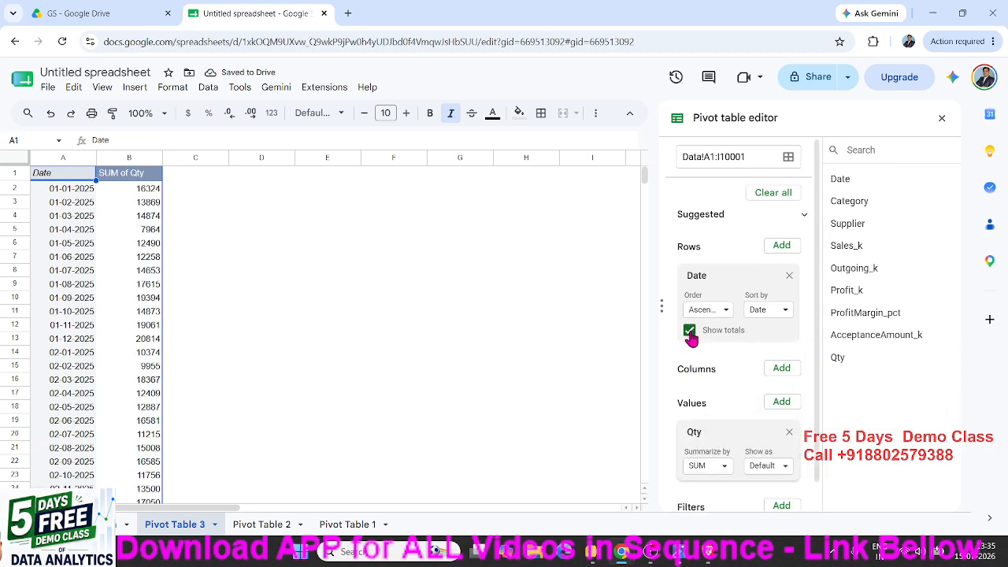
Check the order and sort-by options of the Date row field against the listed dates, keeping ascending order by Date.
{"action": "left_click", "coordinate": [769, 313]}
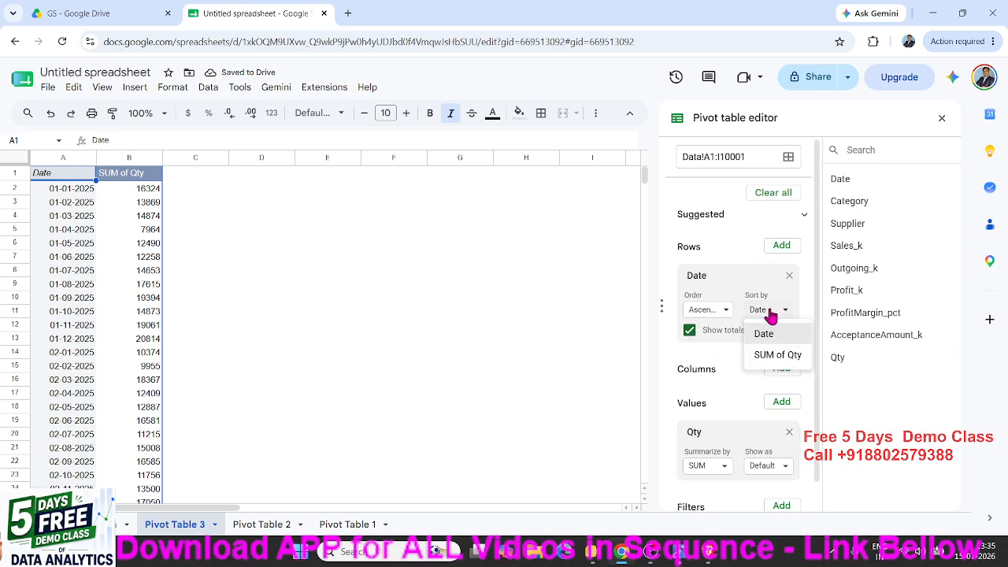
{"action": "left_click", "coordinate": [716, 313]}
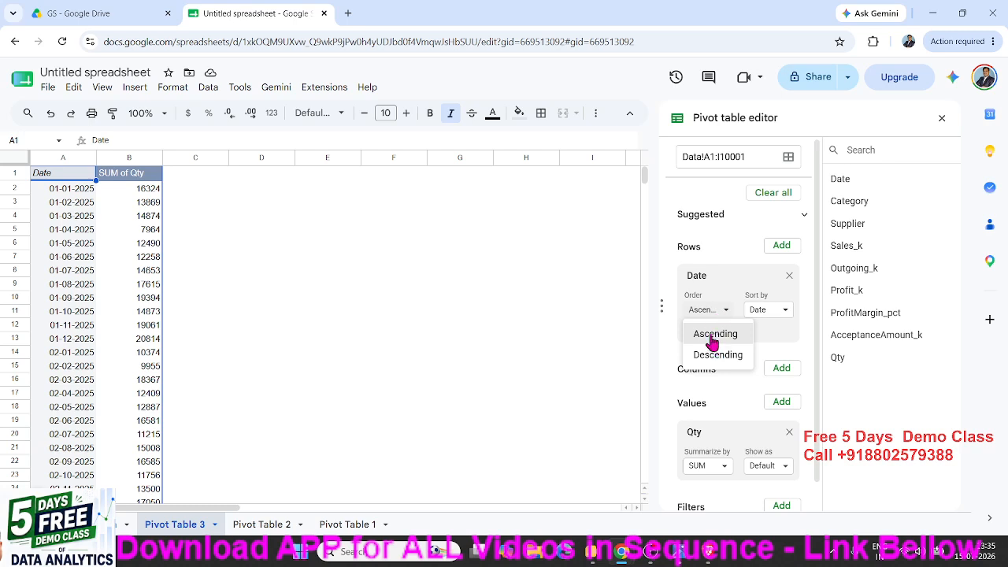
{"action": "left_click", "coordinate": [116, 283]}
{"action": "left_click", "coordinate": [69, 220]}
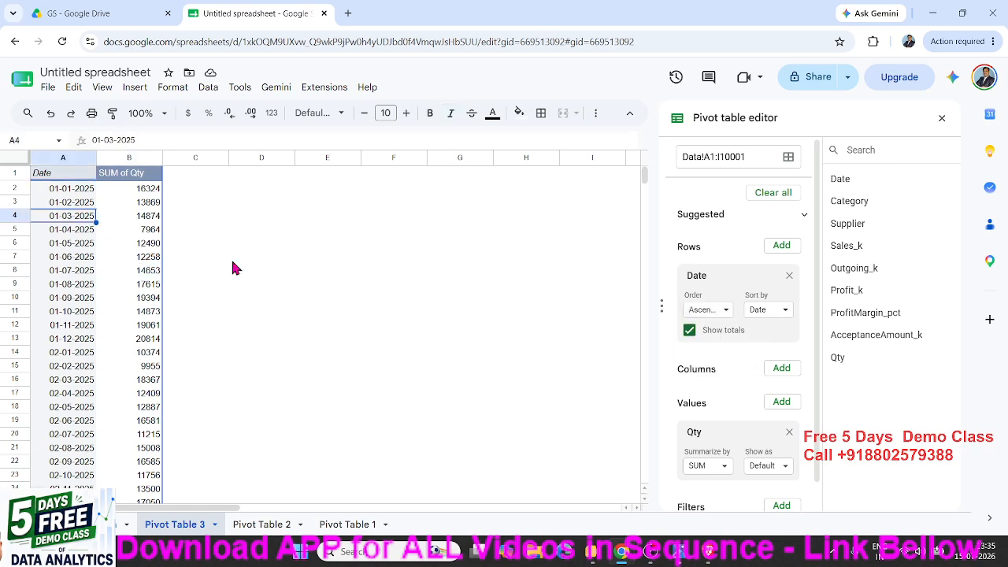
{"action": "left_click", "coordinate": [704, 313]}
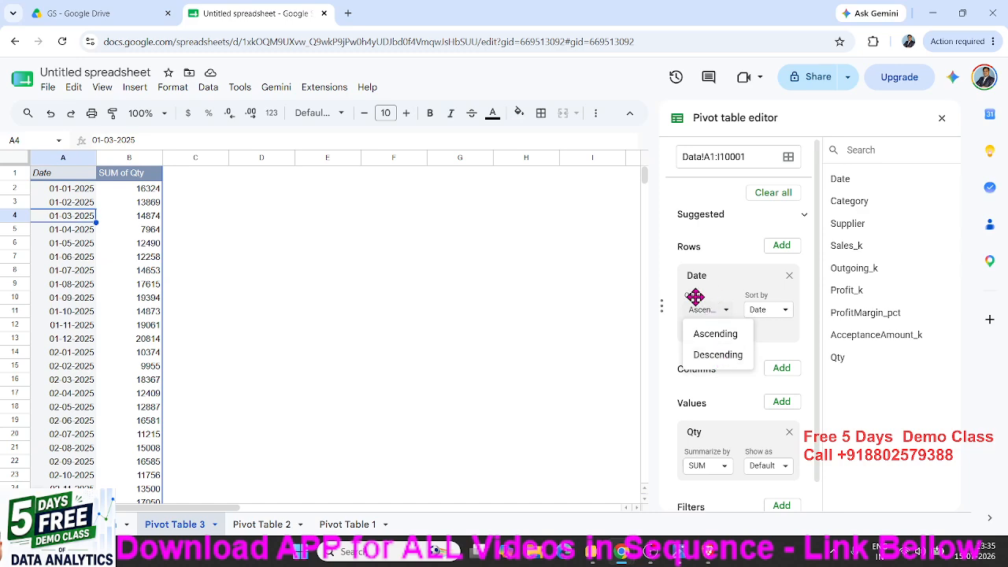
{"action": "left_click", "coordinate": [785, 342]}
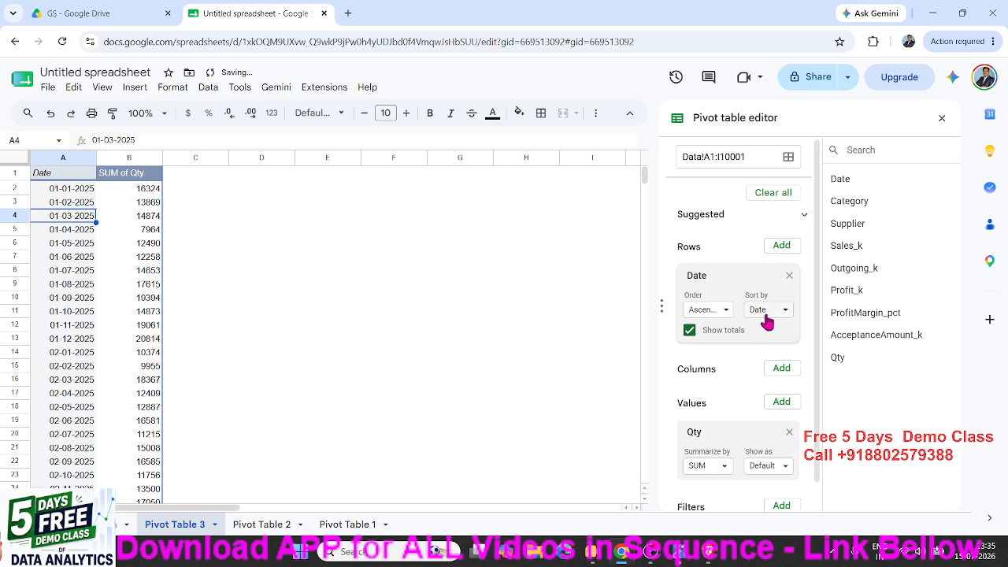
Review the sort-by options of the Date row field and the summarize settings of the Qty value.
{"action": "left_click", "coordinate": [765, 312]}
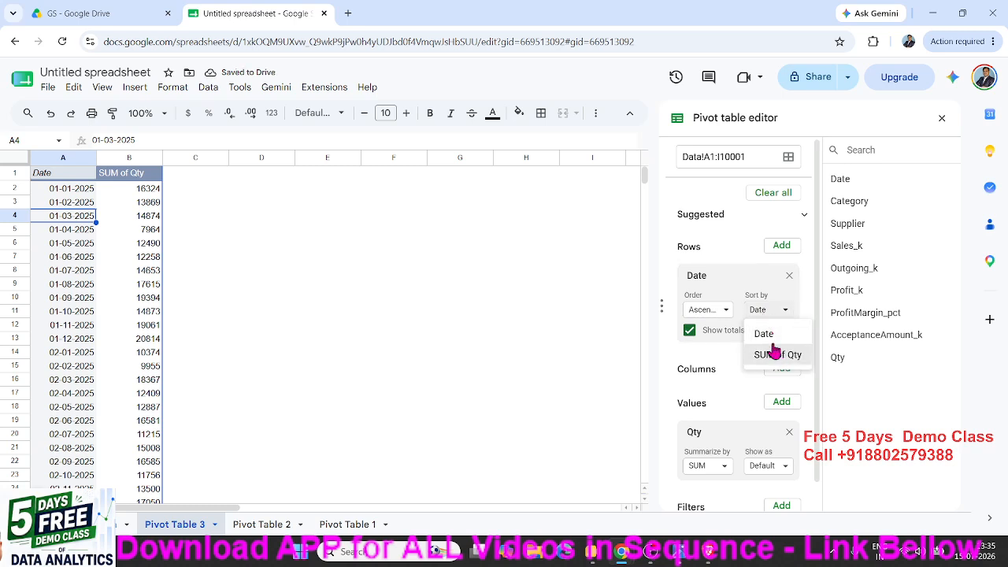
{"action": "left_click", "coordinate": [728, 252]}
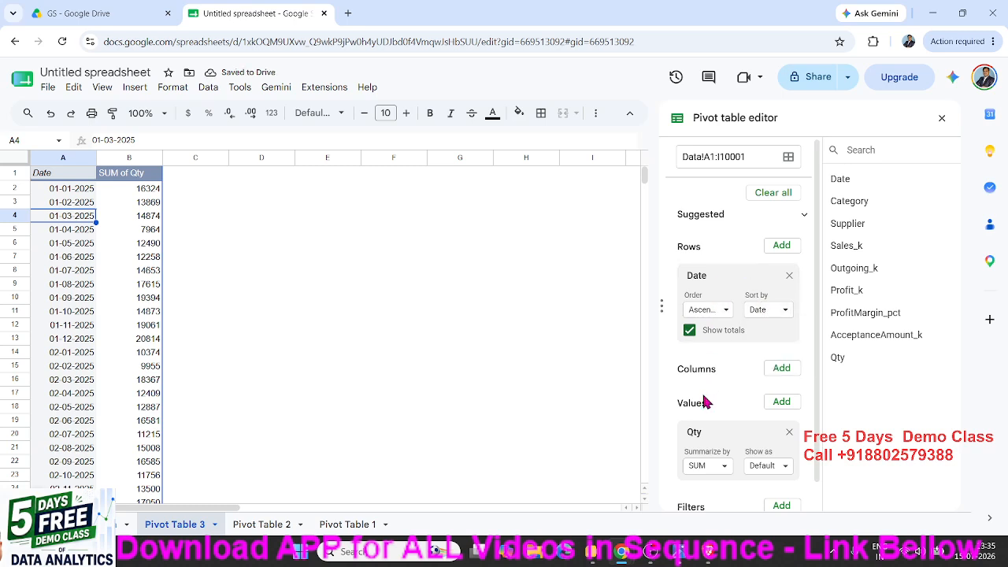
{"action": "scroll", "coordinate": [702, 433], "scroll_direction": "down", "scroll_amount": 1}
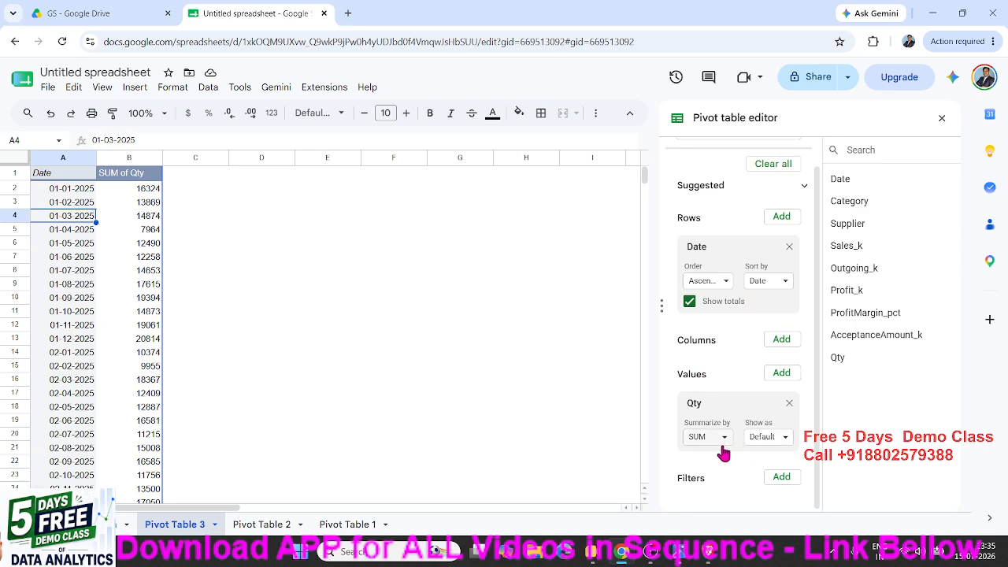
{"action": "scroll", "coordinate": [723, 452], "scroll_direction": "up", "scroll_amount": 1}
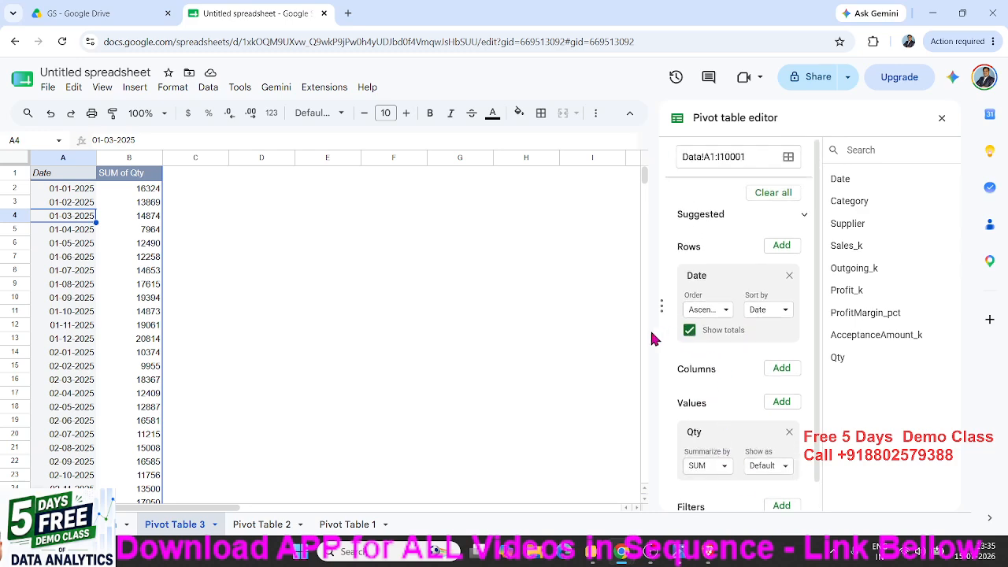
Examine the pivot grouping options offered for date cell A7 and for the date range A4:A11.
{"action": "left_click", "coordinate": [85, 259]}
{"action": "right_click", "coordinate": [85, 259]}
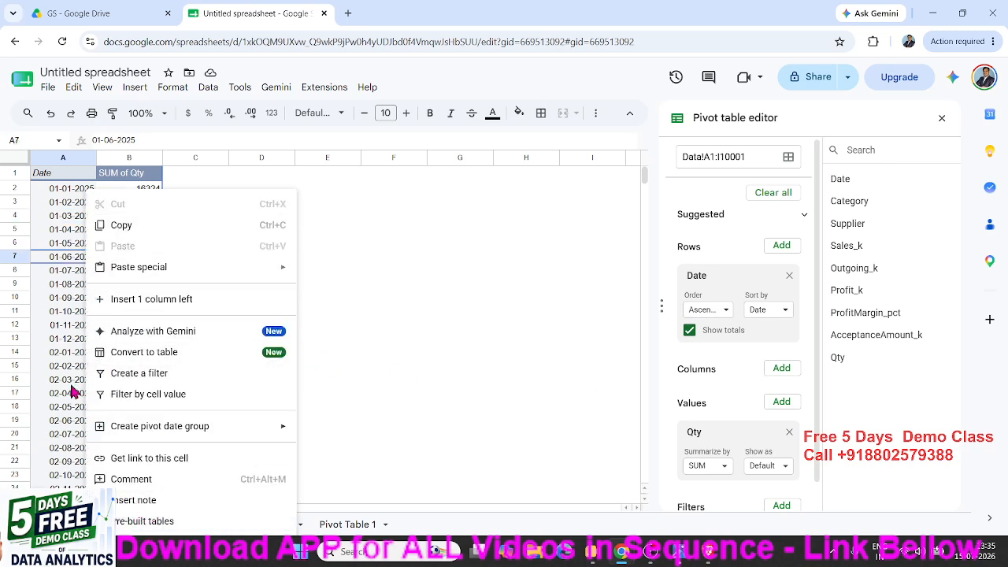
{"action": "left_click", "coordinate": [70, 356]}
{"action": "left_click", "coordinate": [61, 219]}
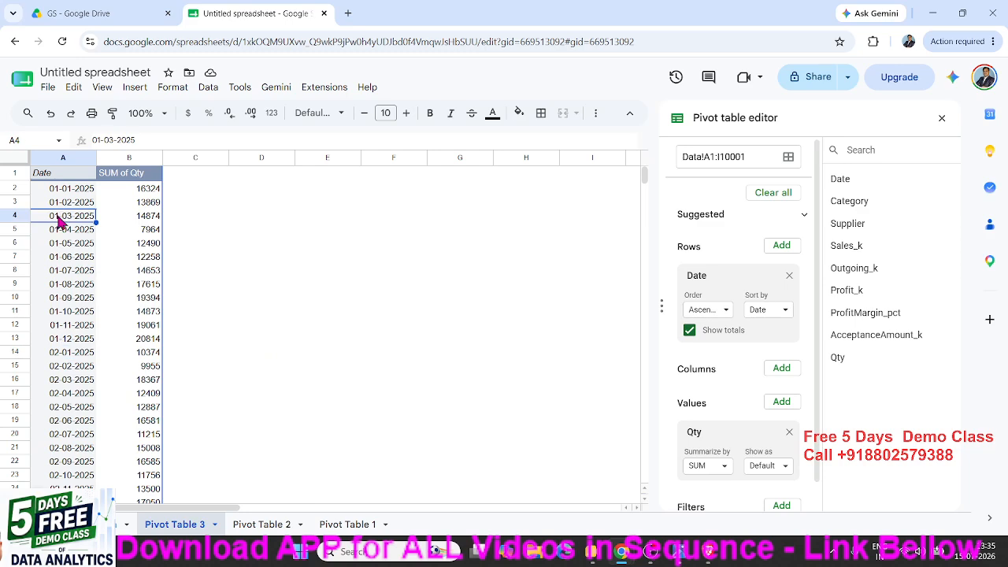
{"action": "left_click", "coordinate": [68, 313], "text": "shift"}
{"action": "right_click", "coordinate": [67, 314]}
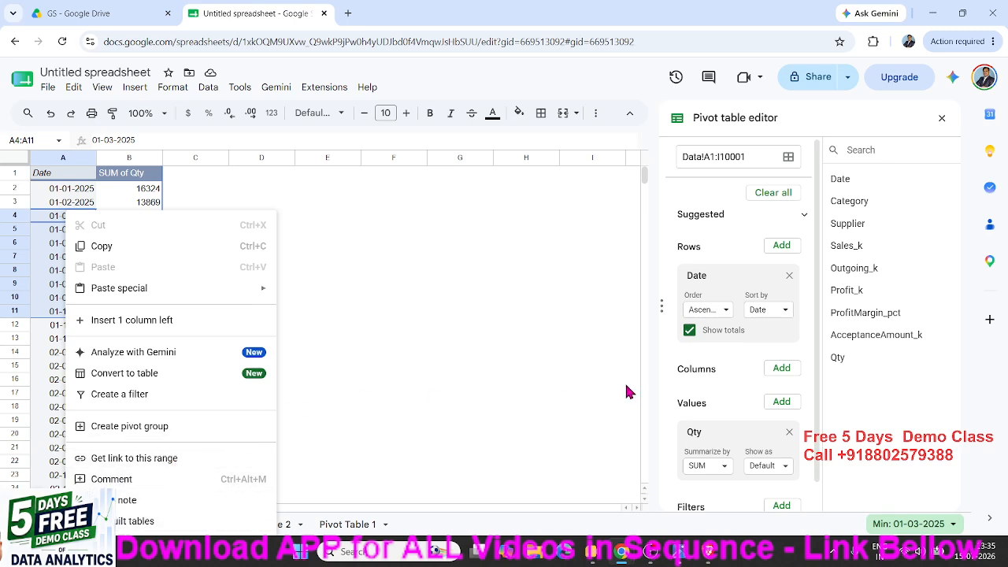
{"action": "left_click", "coordinate": [471, 367]}
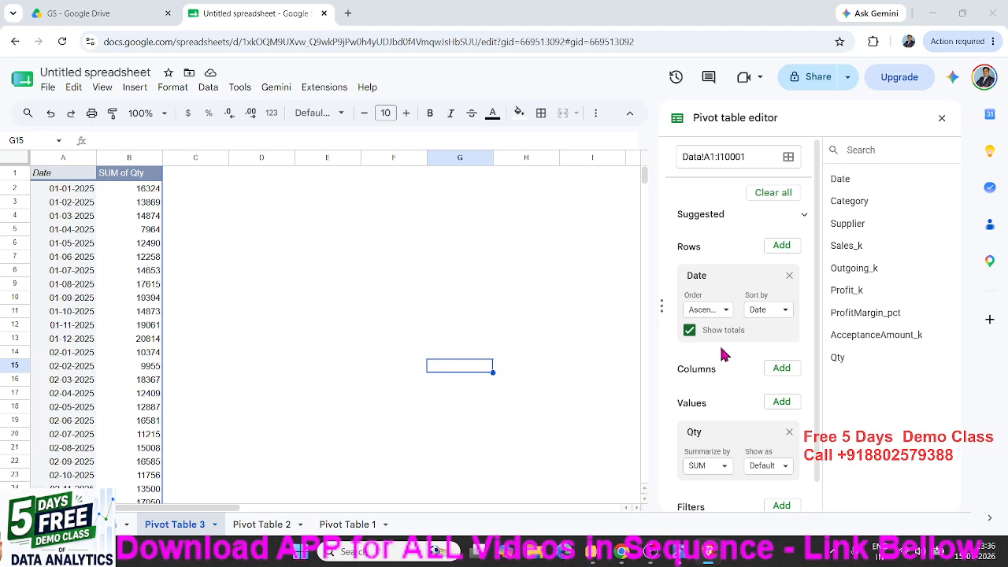
Compare the order and sort-by choices available for the Date row field in Pivot Table 3.
{"action": "left_click_drag", "start_coordinate": [775, 337], "coordinate": [774, 338]}
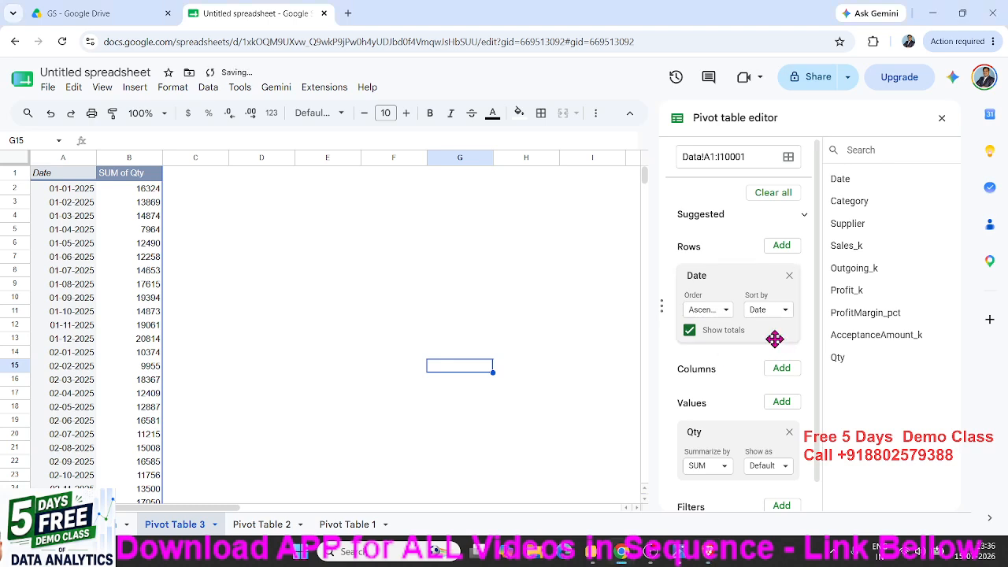
{"action": "left_click", "coordinate": [700, 310]}
{"action": "left_click", "coordinate": [748, 312]}
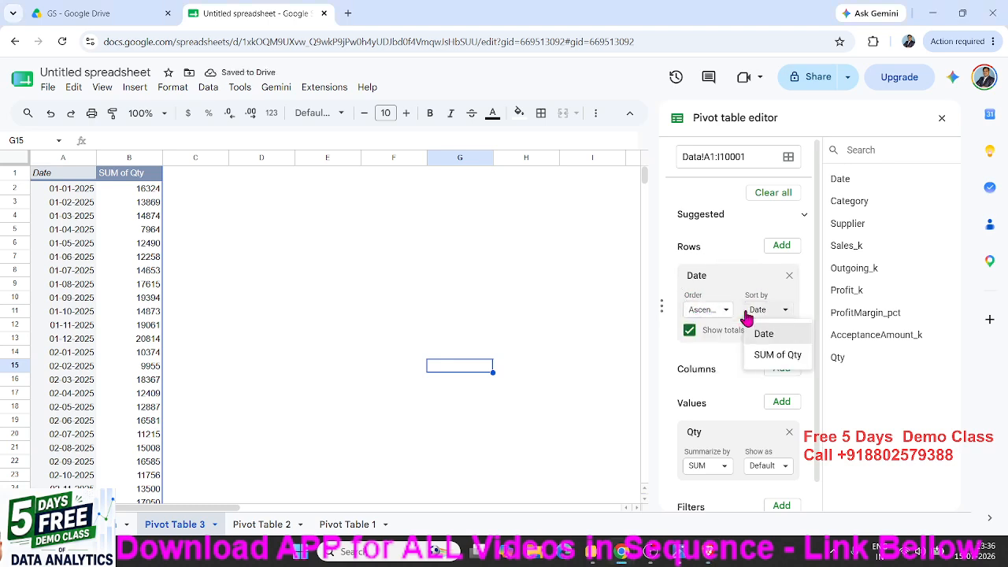
{"action": "left_click", "coordinate": [724, 311]}
{"action": "left_click", "coordinate": [724, 312]}
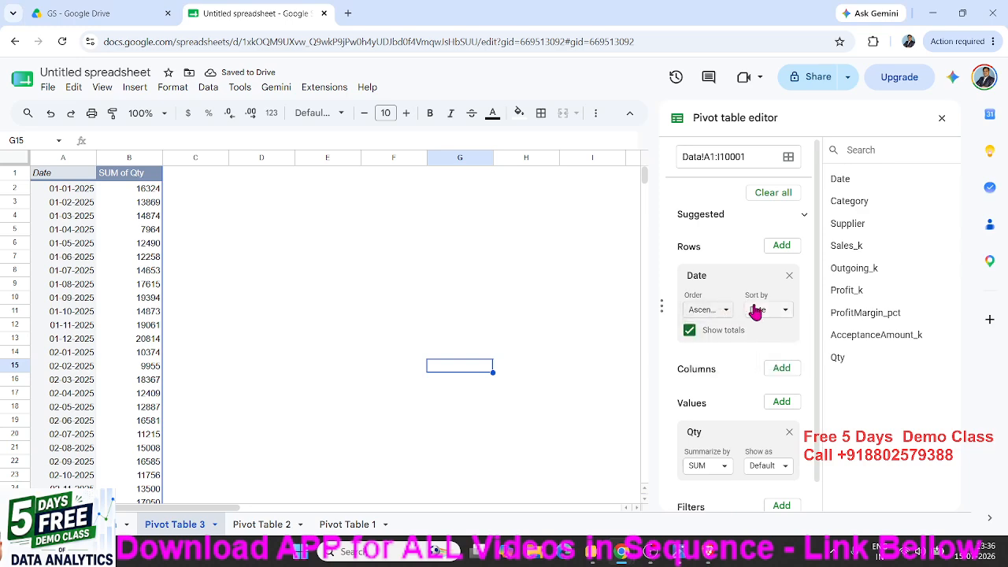
{"action": "left_click", "coordinate": [755, 308]}
{"action": "left_click", "coordinate": [754, 311]}
{"action": "left_click", "coordinate": [724, 311]}
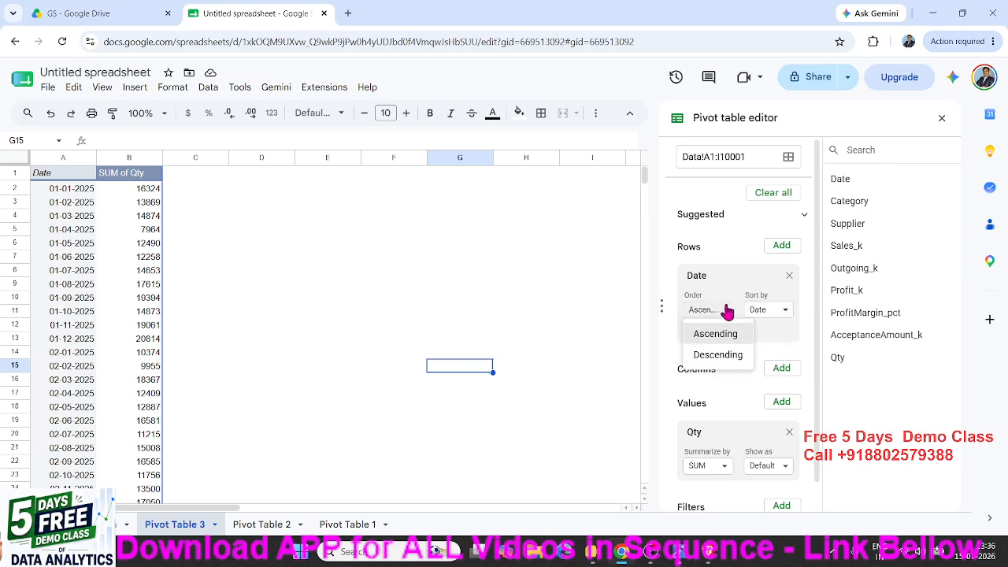
{"action": "left_click", "coordinate": [775, 312]}
{"action": "left_click", "coordinate": [705, 367]}
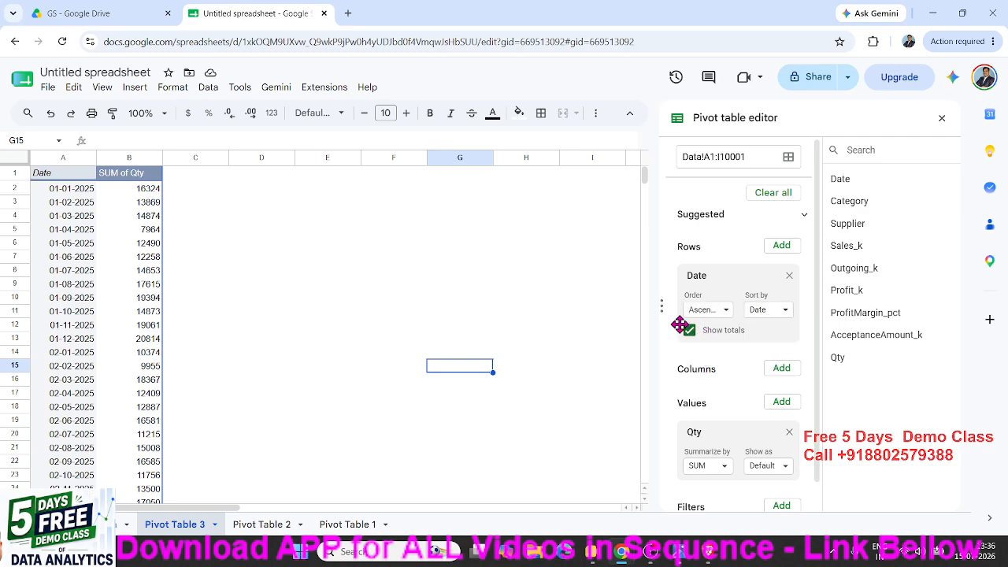
Try to apply the custom month/day/year date format 8/5/1930 to date cell A4 on the Data sheet.
{"action": "left_click", "coordinate": [62, 288]}
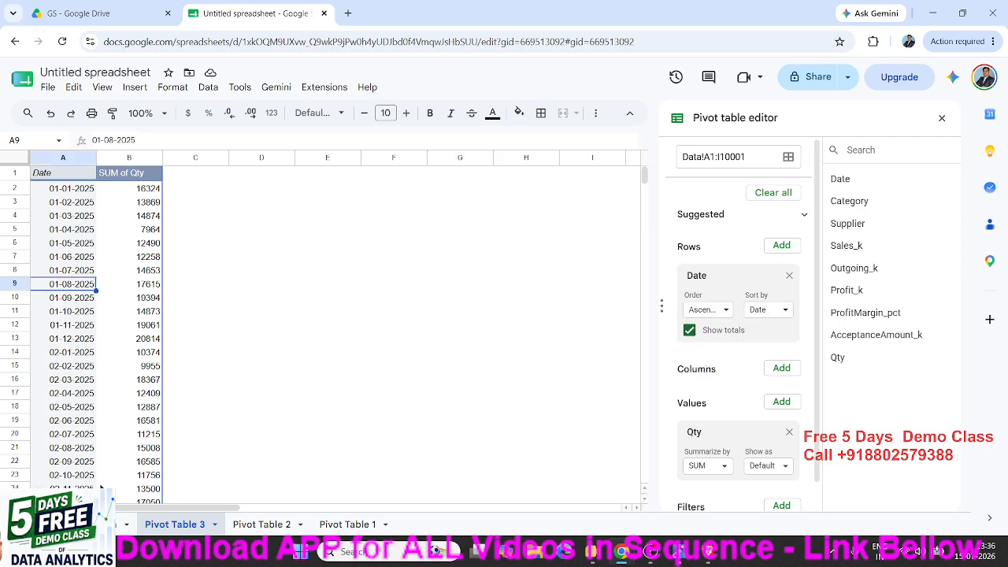
{"action": "left_click", "coordinate": [118, 524]}
{"action": "left_click", "coordinate": [75, 224]}
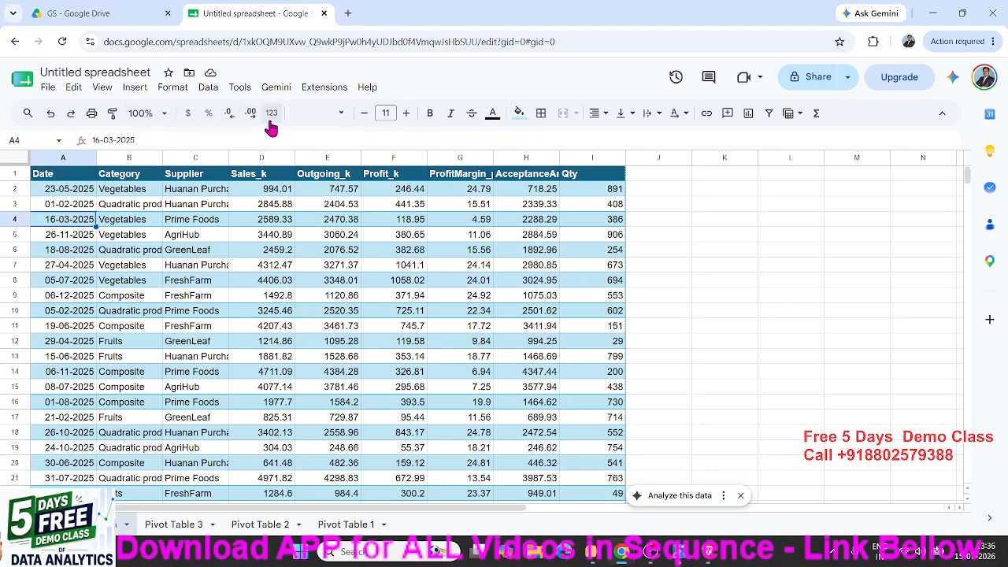
{"action": "left_click", "coordinate": [207, 87]}
{"action": "mouse_move", "coordinate": [183, 93]}
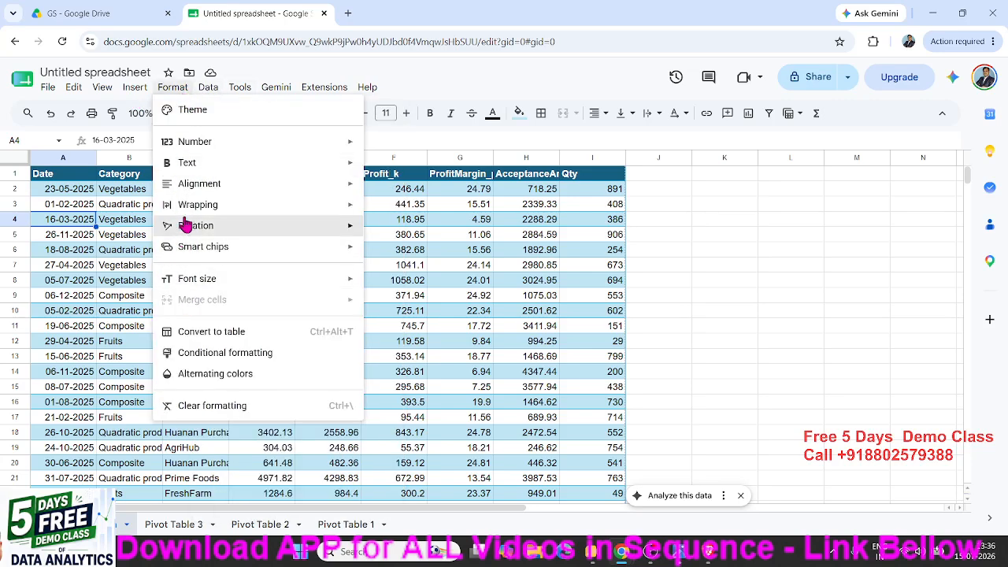
{"action": "mouse_move", "coordinate": [203, 144]}
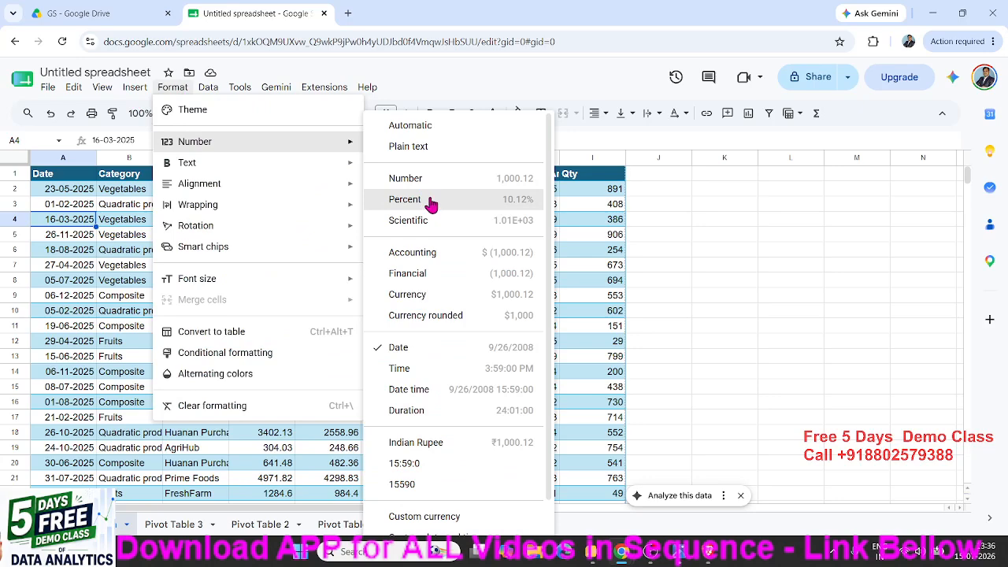
{"action": "scroll", "coordinate": [462, 295], "scroll_direction": "down", "scroll_amount": 2}
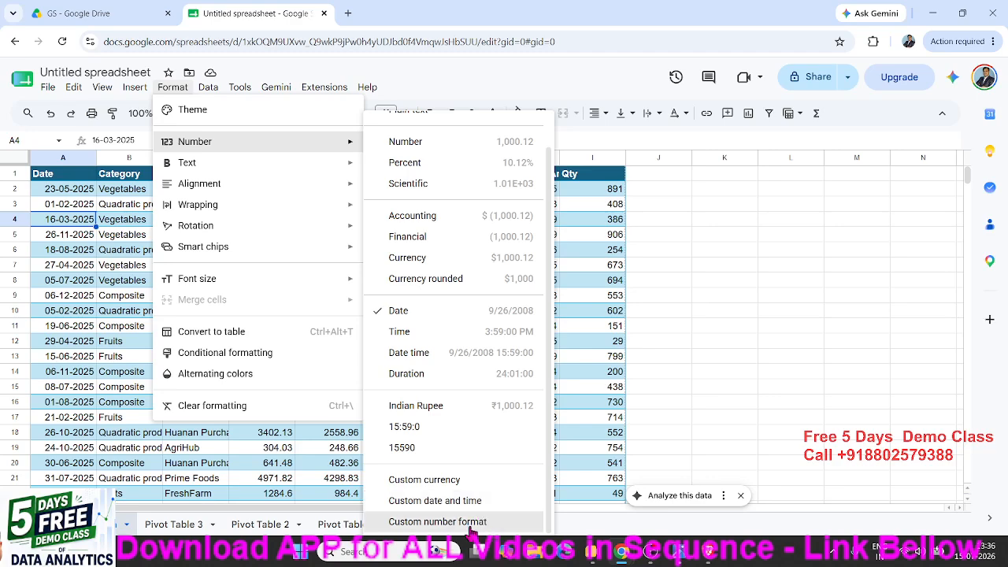
{"action": "left_click", "coordinate": [462, 506]}
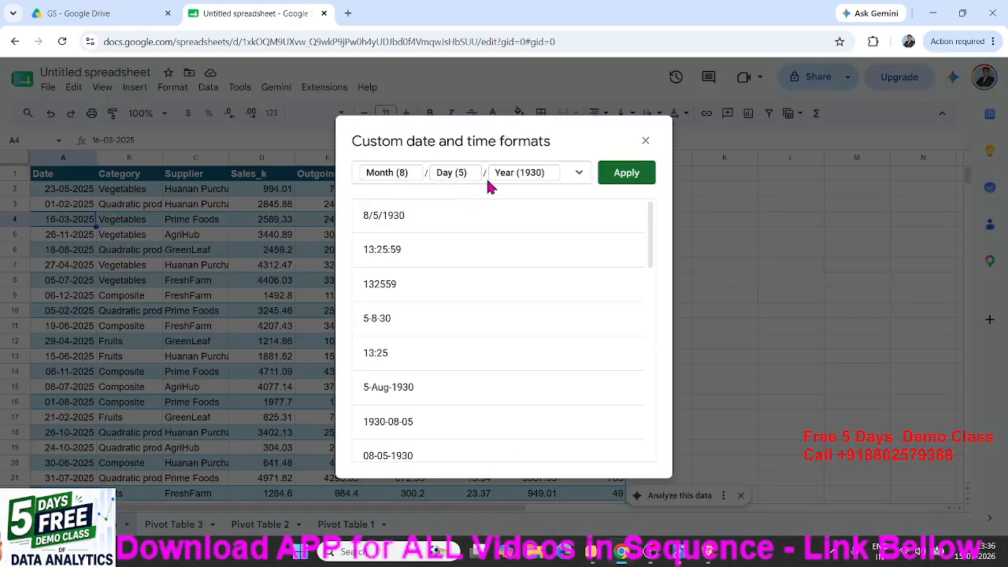
{"action": "left_click", "coordinate": [415, 213]}
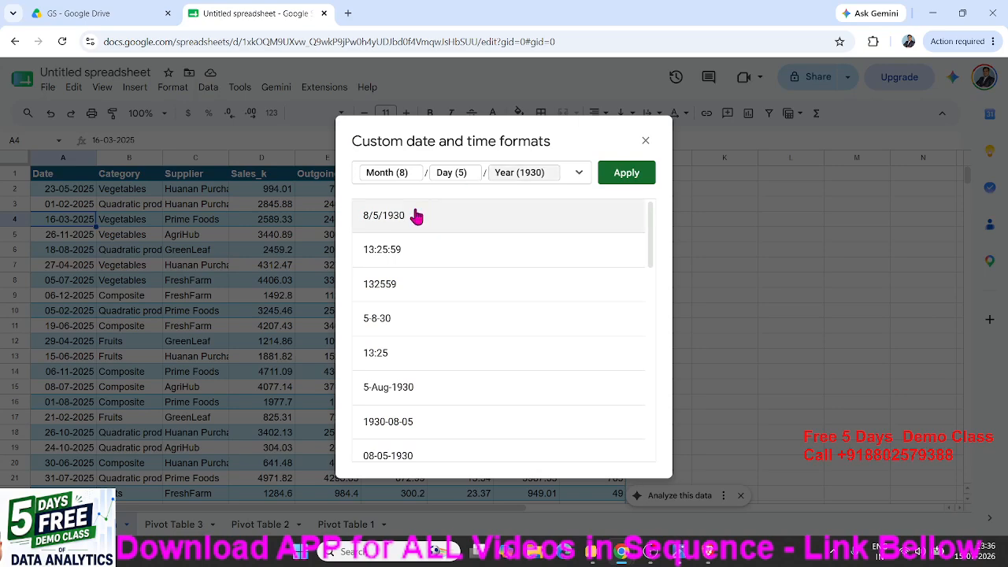
{"action": "left_click", "coordinate": [627, 175]}
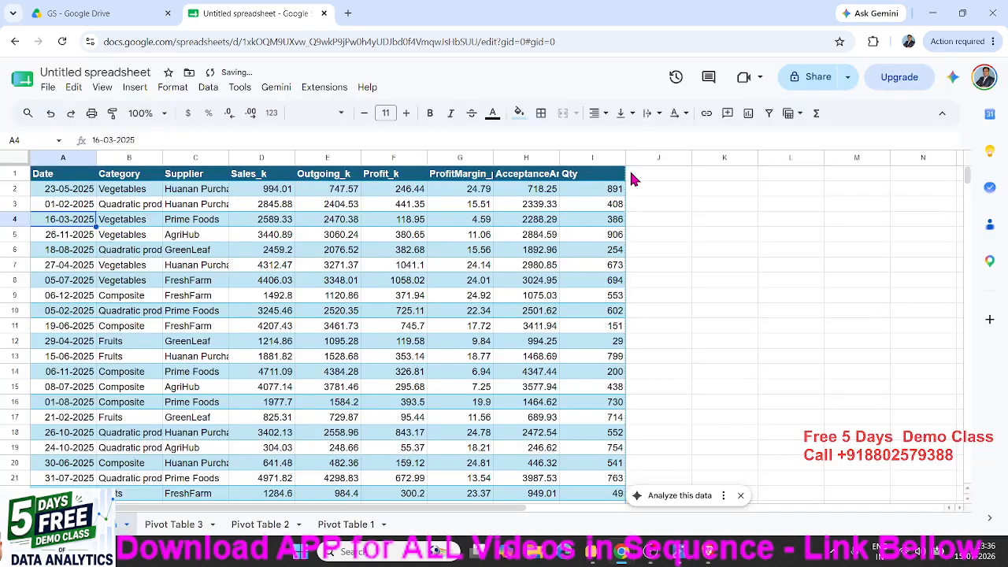
Re-enter the existing date in cell A4 of the Data sheet and reselect the cell.
{"action": "double_click", "coordinate": [88, 219]}
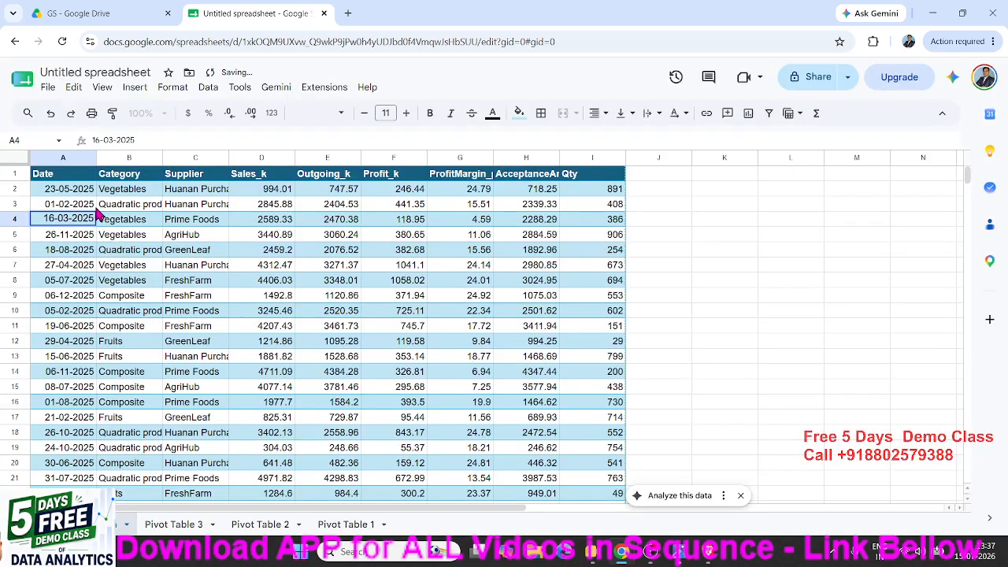
{"action": "key", "text": "Return"}
{"action": "left_click", "coordinate": [81, 224]}
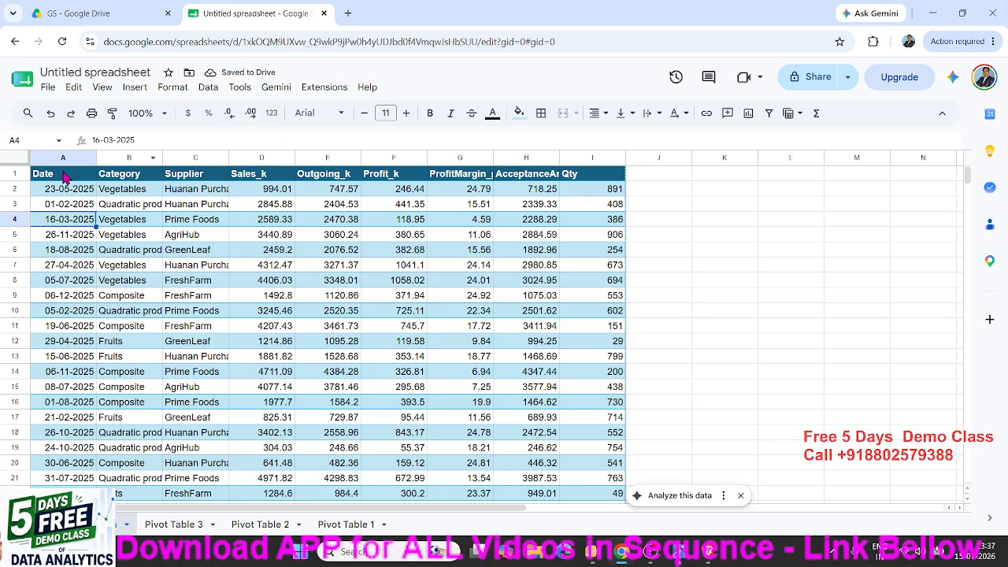
Insert a column before Category on the Data sheet and title it Dt.
{"action": "left_click", "coordinate": [116, 157]}
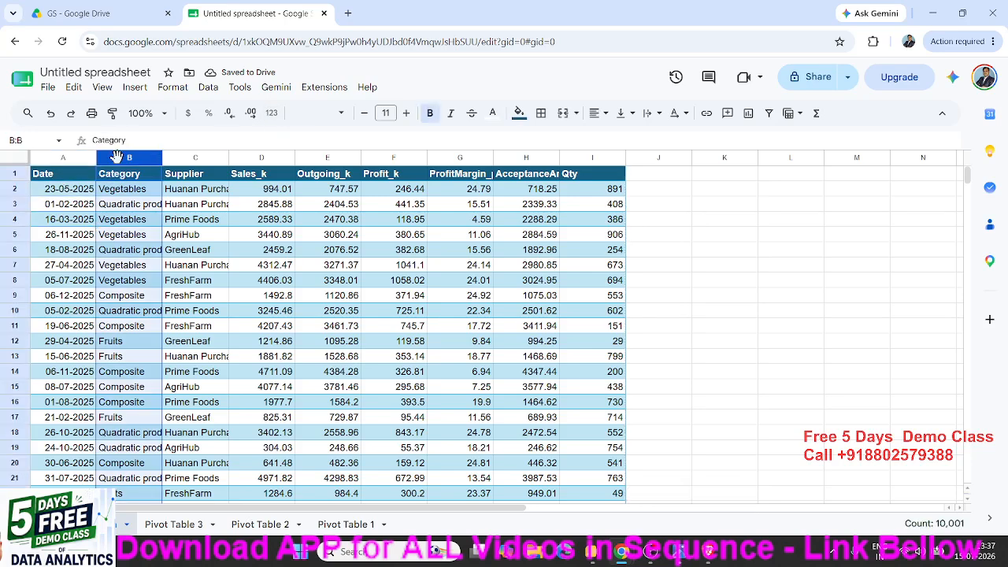
{"action": "right_click", "coordinate": [118, 158]}
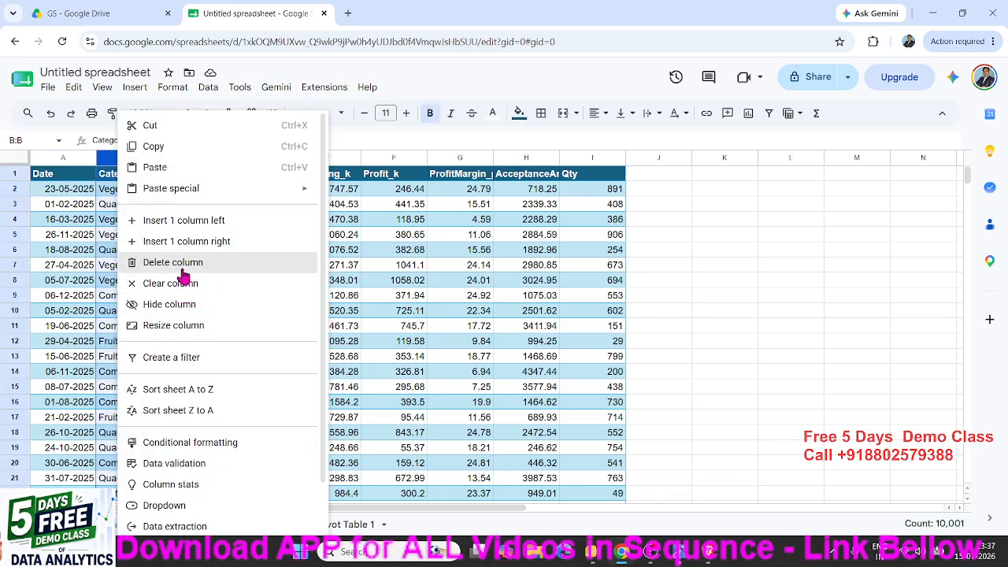
{"action": "left_click", "coordinate": [184, 224]}
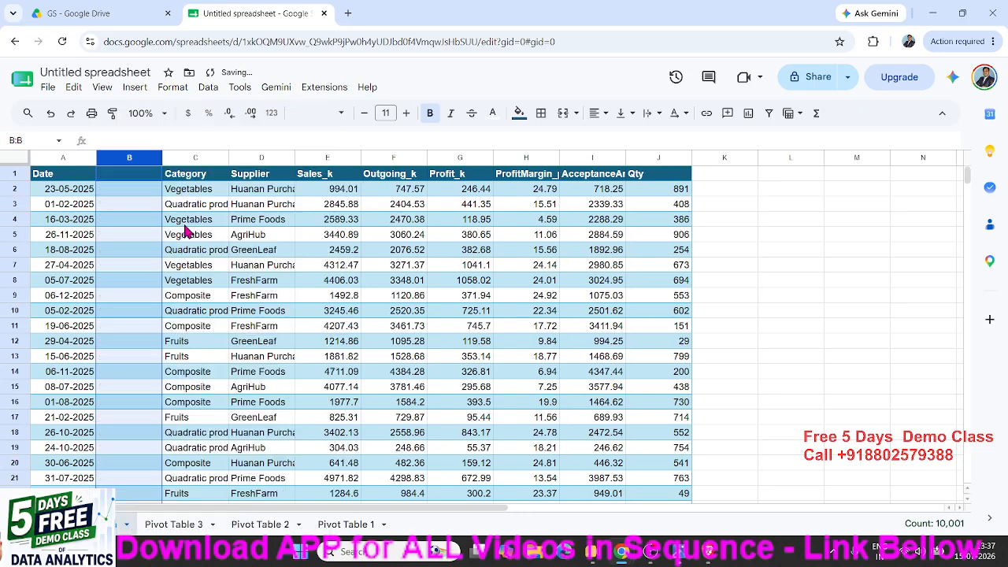
{"action": "left_click", "coordinate": [131, 174]}
{"action": "type", "text": "T"}
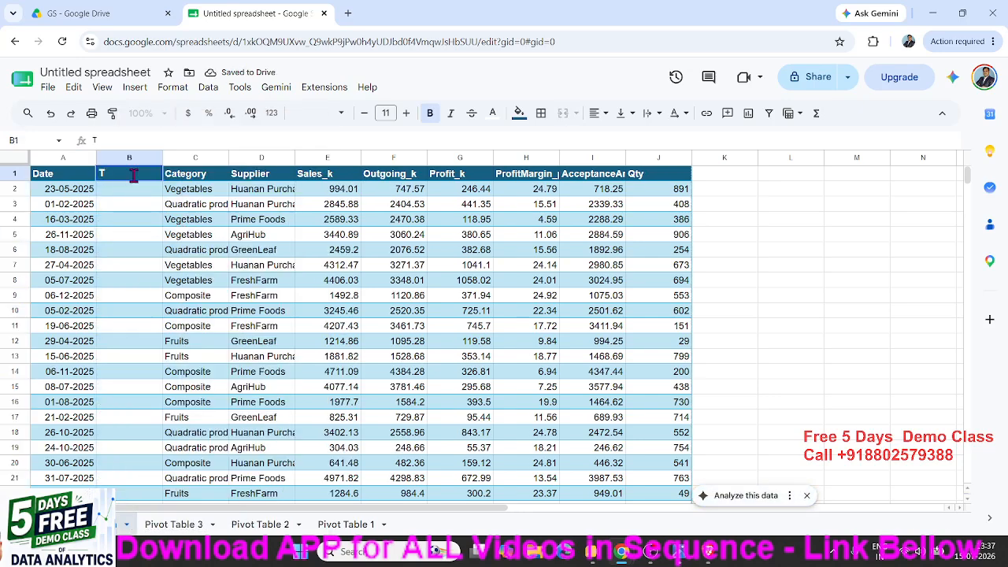
{"action": "key", "text": "Return"}
Try to convert the date in A2 by entering =DATEVALUE(A2) in cell B2.
{"action": "type", "text": "=da"}
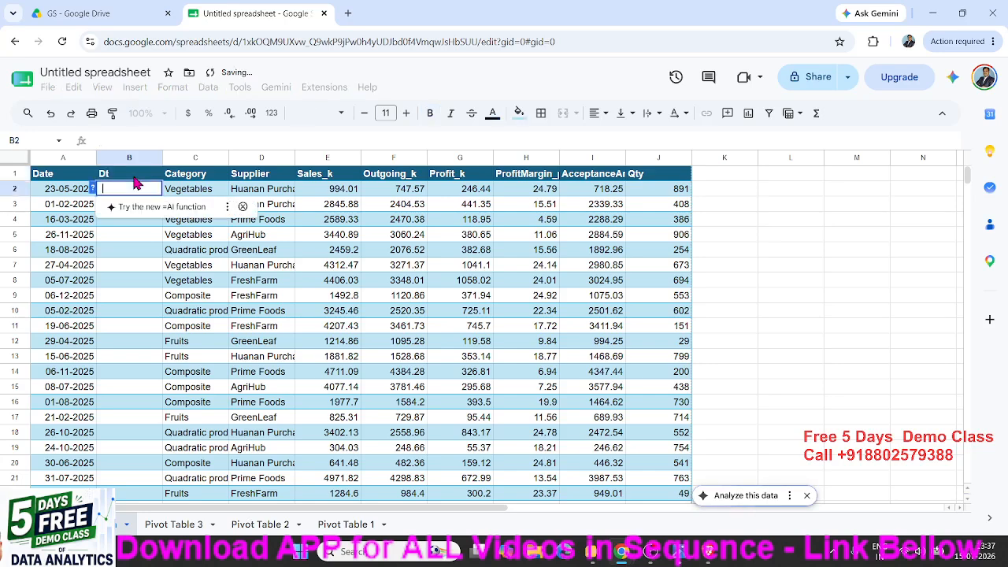
{"action": "type", "text": "v"}
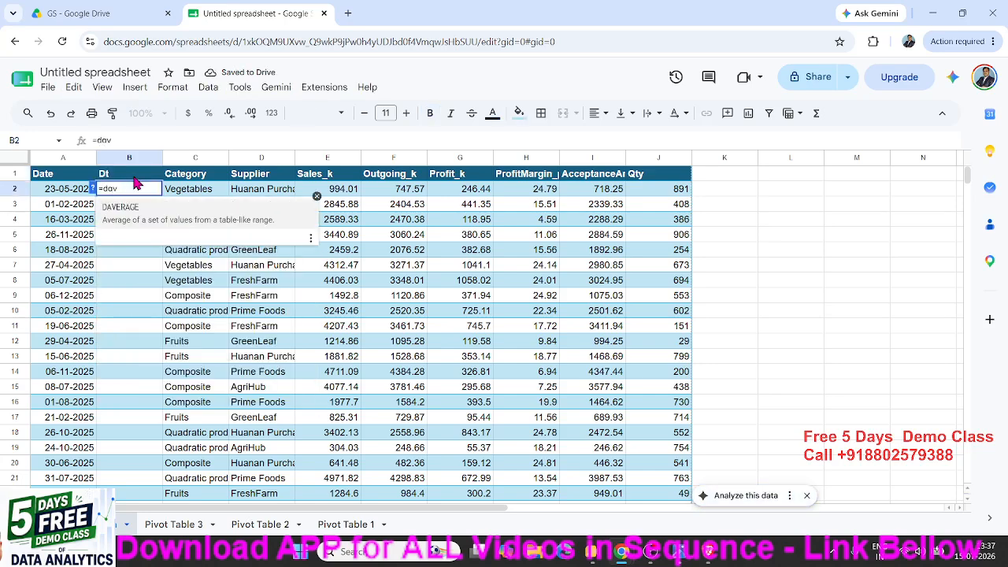
{"action": "key", "text": "BackSpace"}
{"action": "type", "text": "te"}
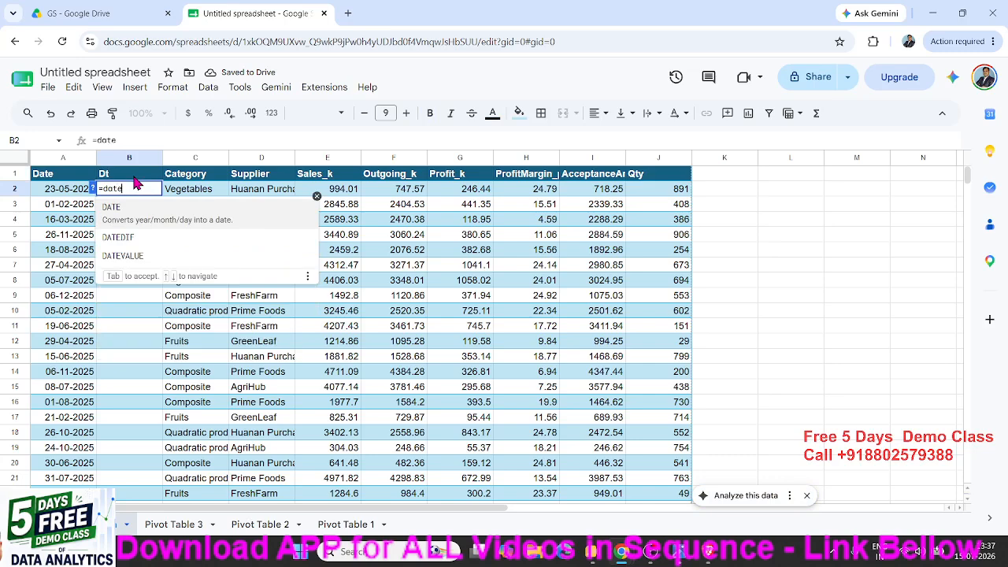
{"action": "key", "text": "Down"}
{"action": "key", "text": "Down"}
{"action": "key", "text": "Tab"}
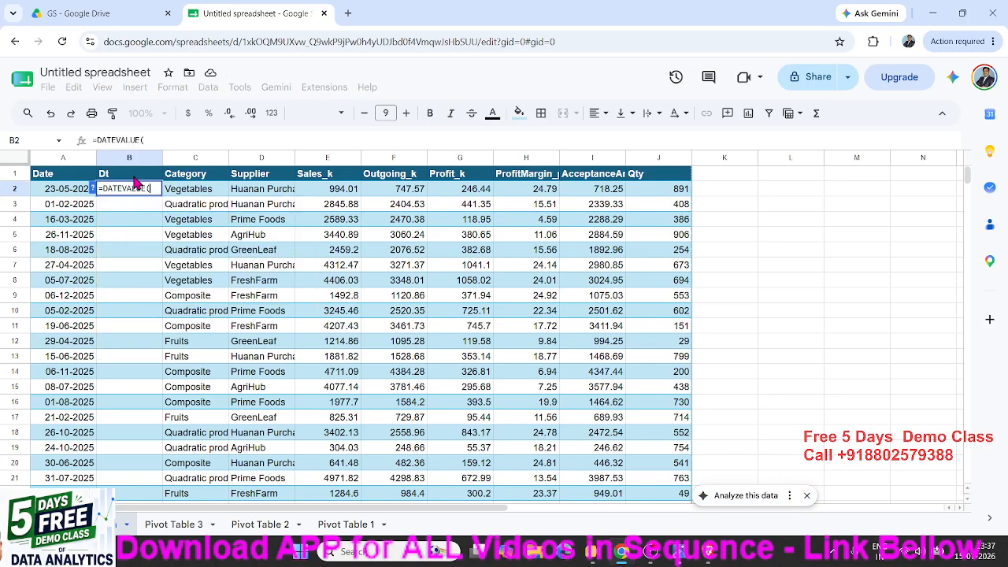
{"action": "left_click", "coordinate": [59, 189]}
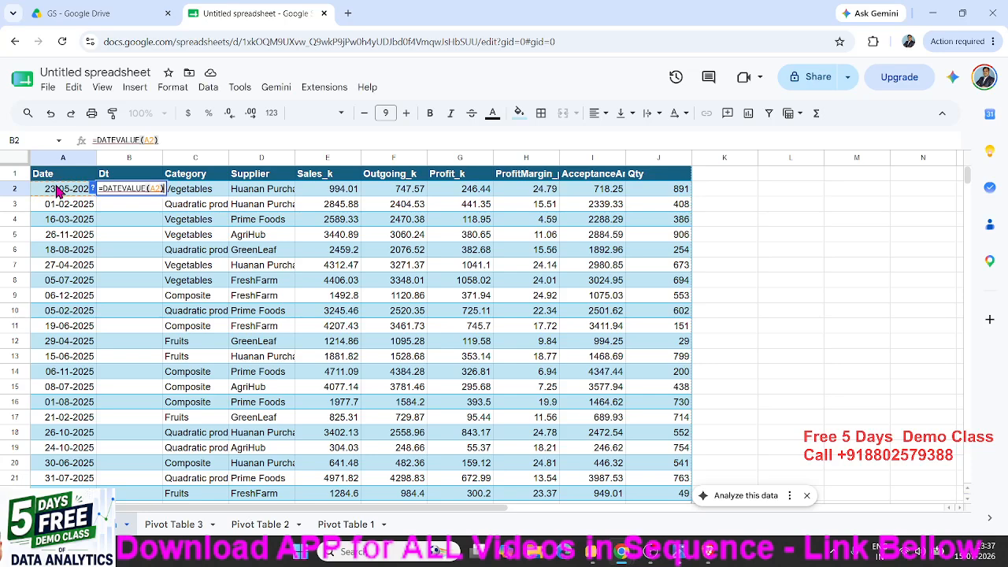
{"action": "key", "text": "Return"}
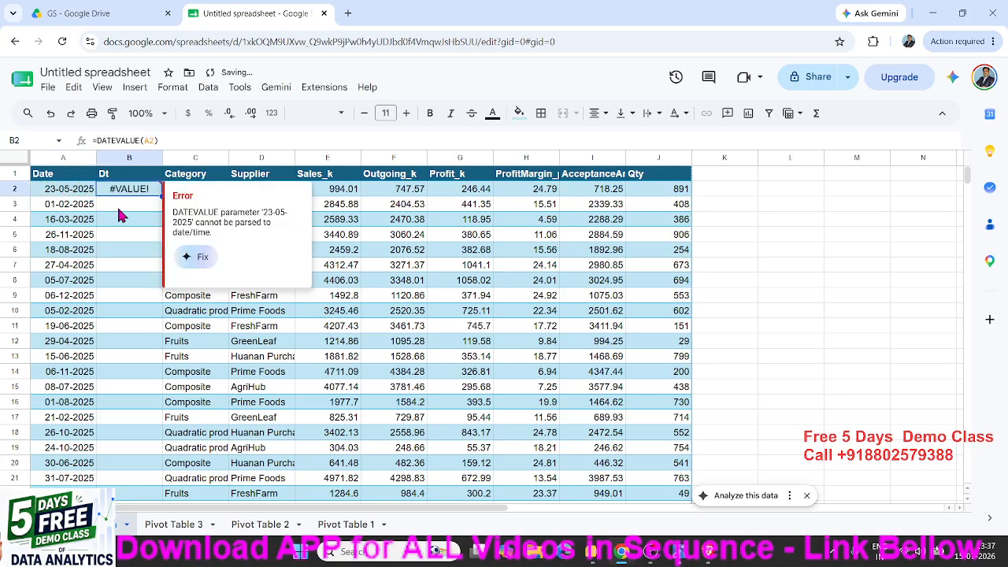
Try to convert the date in A2 by entering =VALUE(A2) in cell B2, and clear the cell again.
{"action": "type", "text": "=val"}
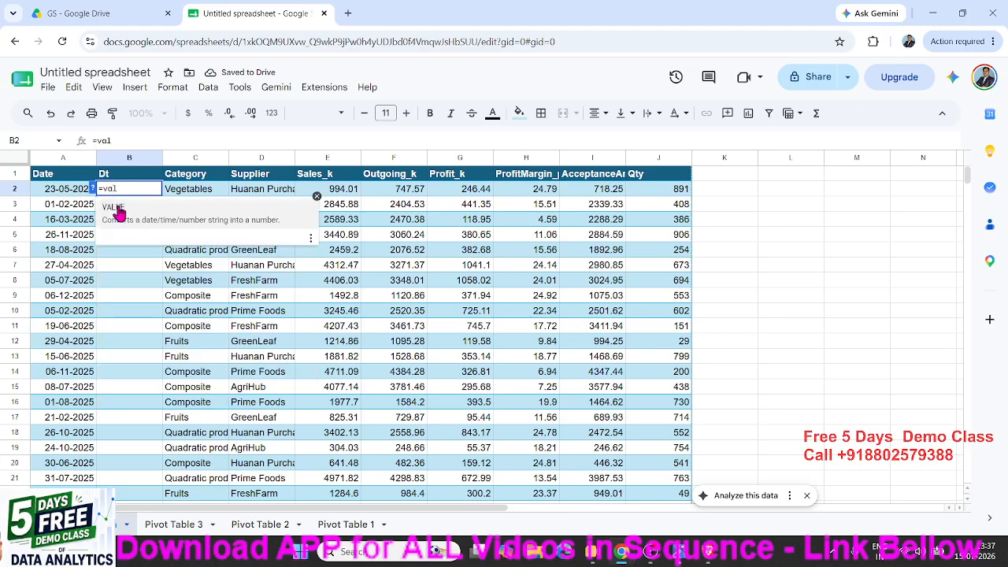
{"action": "key", "text": "BackSpace"}
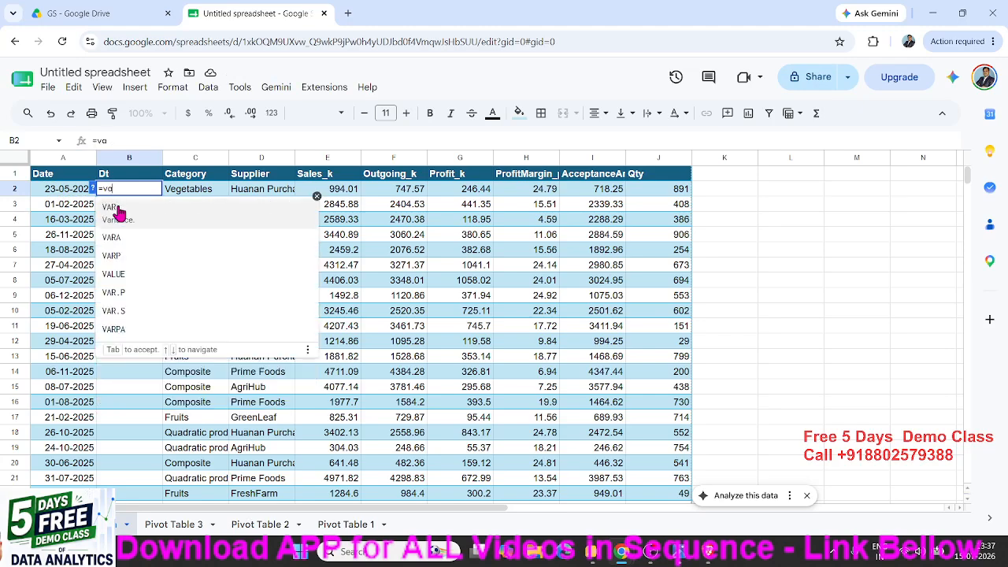
{"action": "type", "text": "l"}
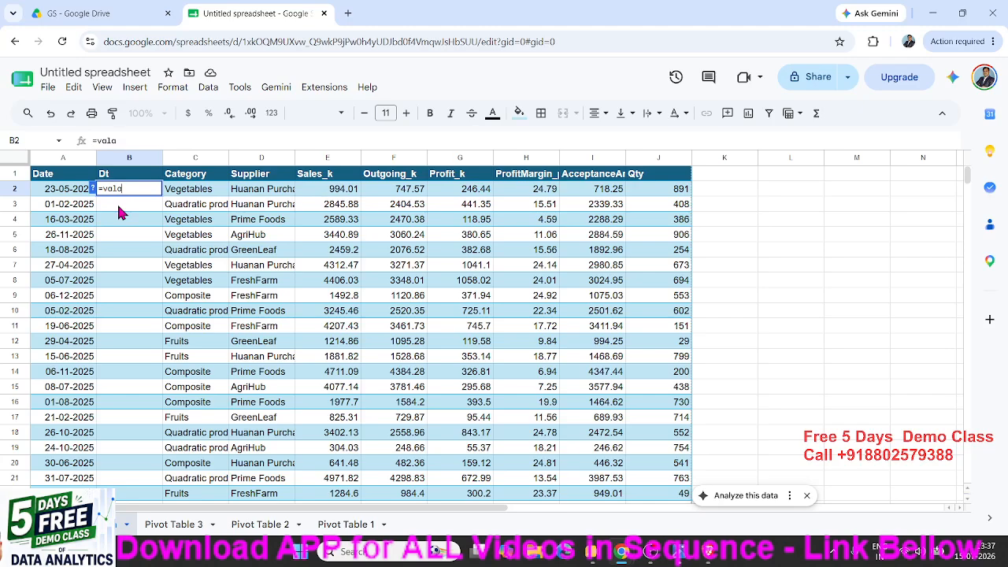
{"action": "key", "text": "BackSpace"}
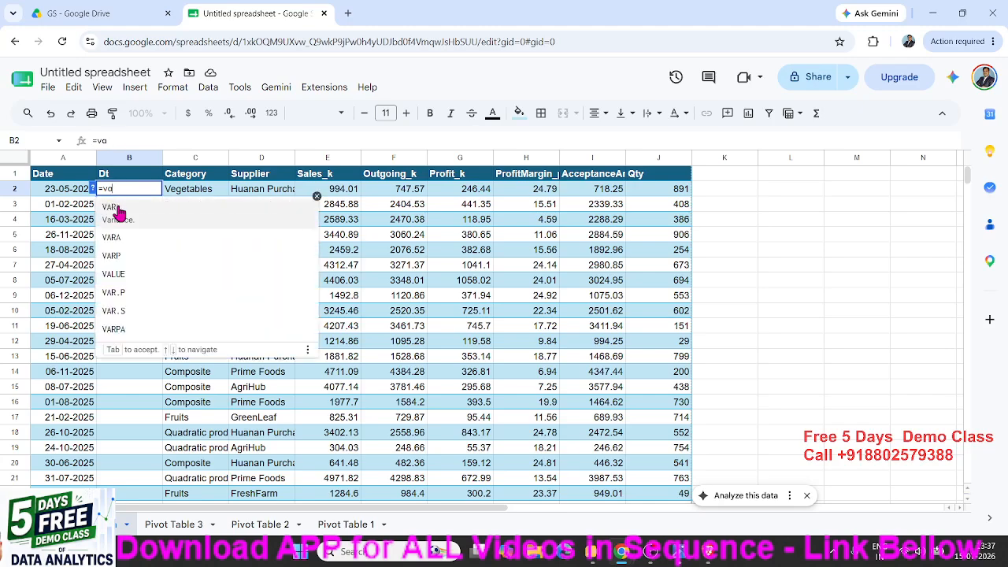
{"action": "key", "text": "Down"}
{"action": "key", "text": "Down"}
{"action": "key", "text": "Down"}
{"action": "key", "text": "Tab"}
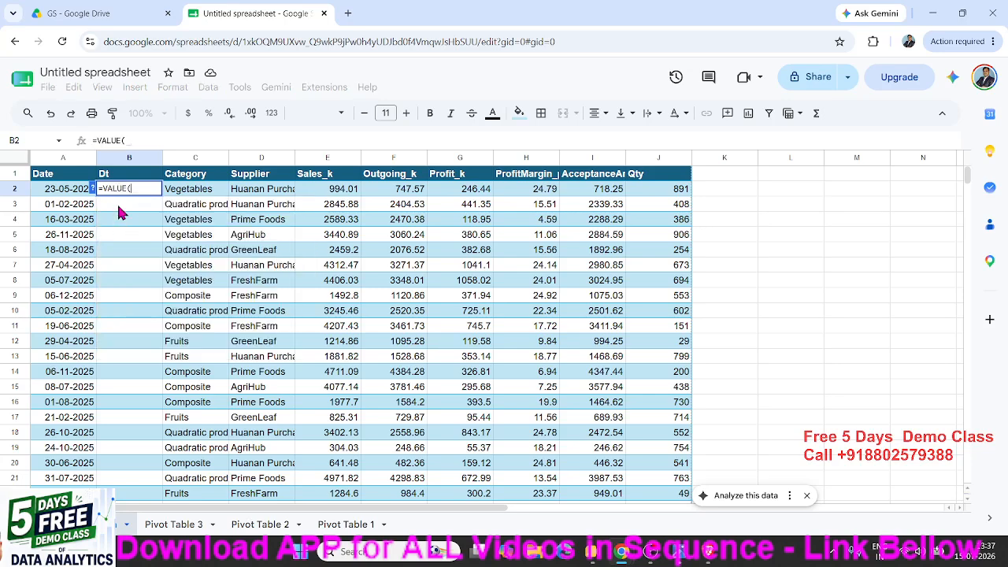
{"action": "left_click", "coordinate": [79, 195]}
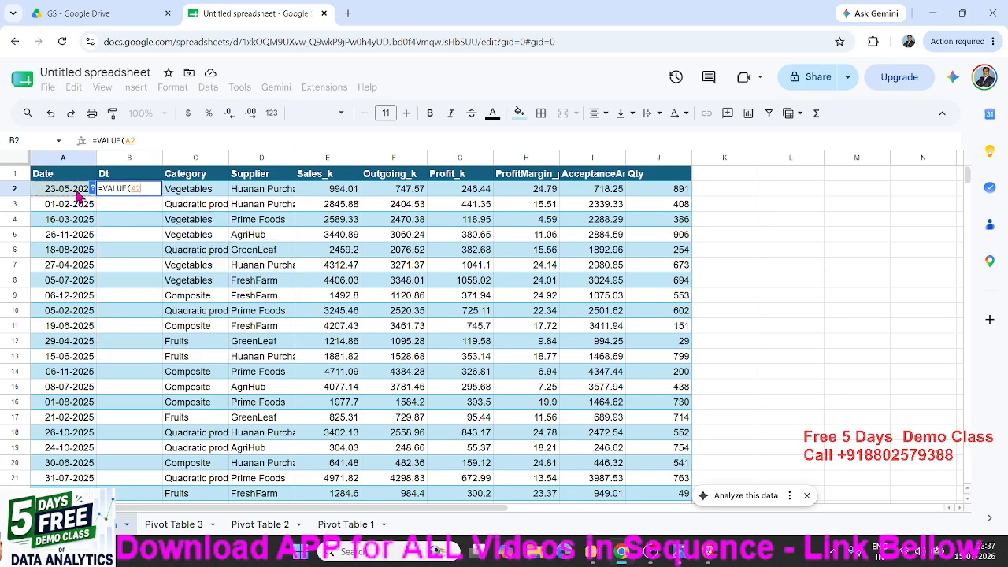
{"action": "key", "text": "Return"}
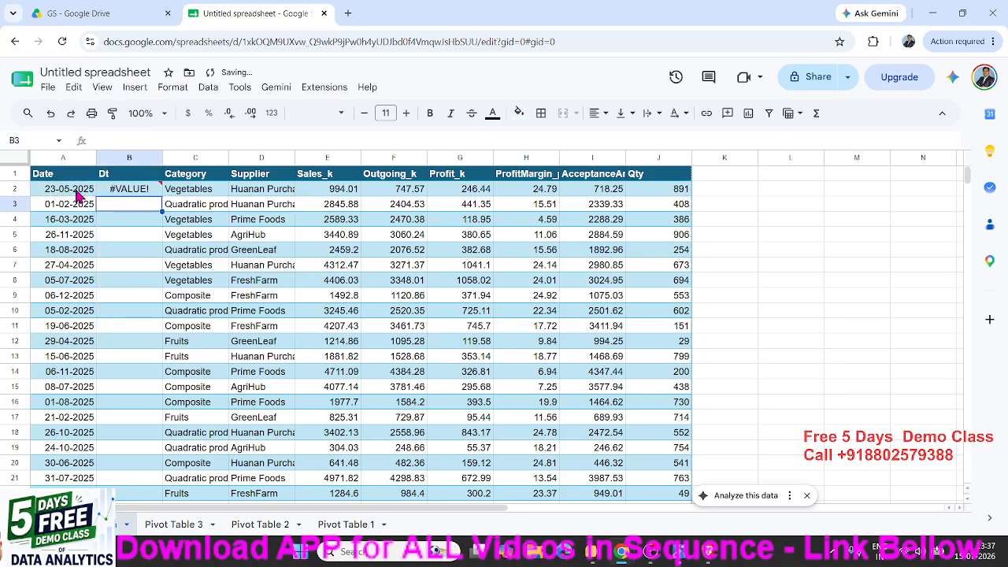
{"action": "key", "text": "Up"}
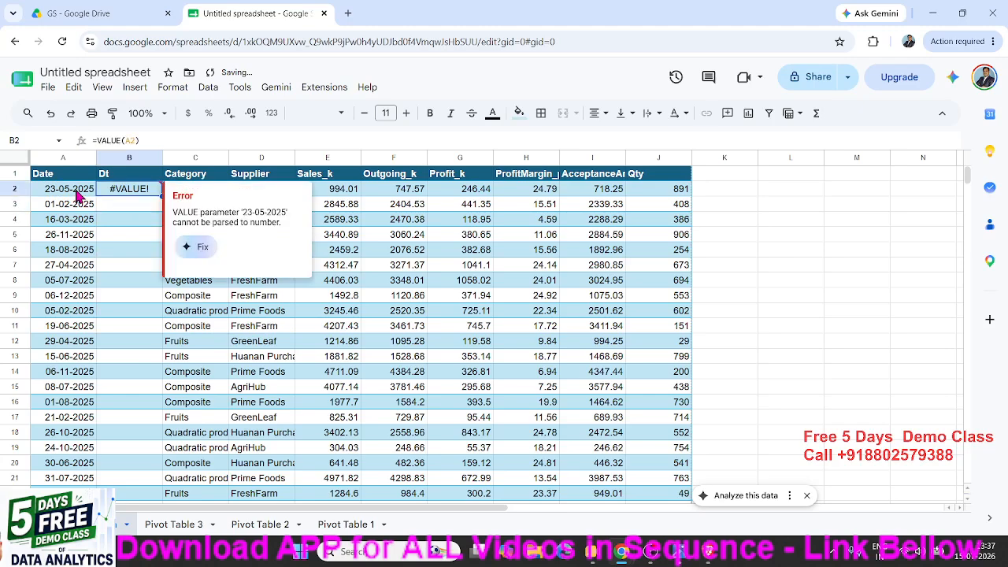
{"action": "key", "text": "Delete"}
Re-enter the existing date in cell A2 and select all the dates from A2 down to the last data row.
{"action": "left_click", "coordinate": [78, 194]}
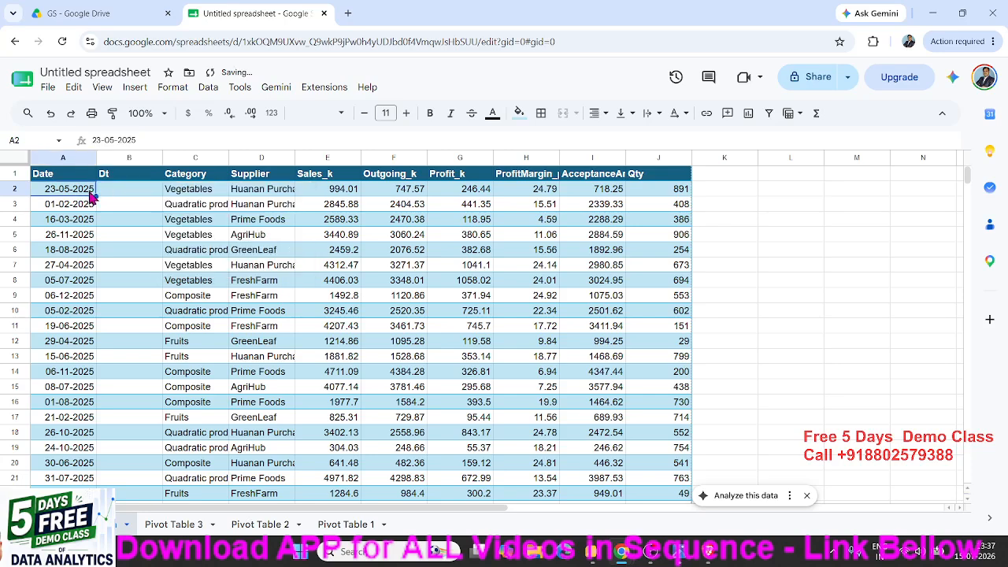
{"action": "double_click", "coordinate": [89, 191]}
{"action": "key", "text": "Return"}
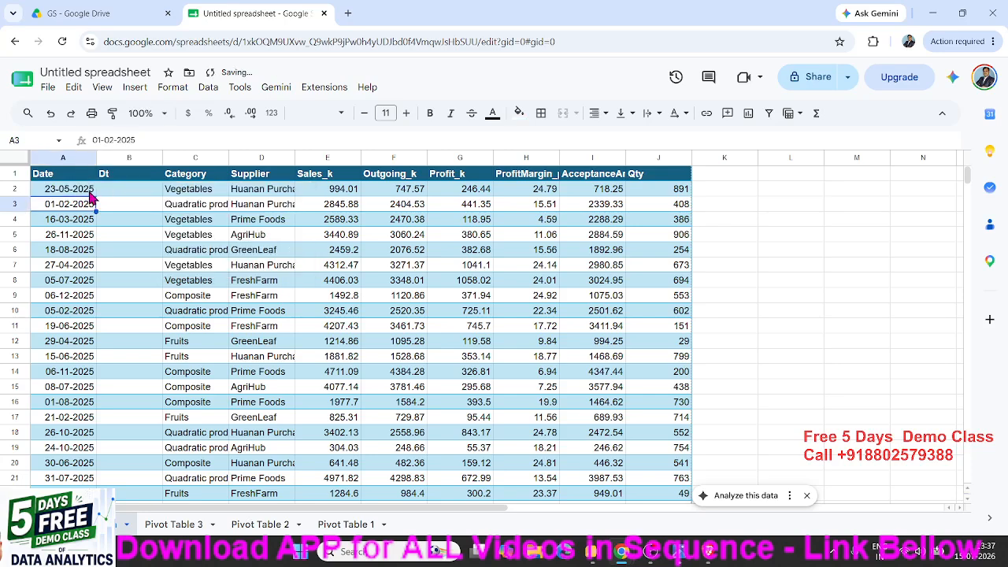
{"action": "left_click", "coordinate": [85, 194]}
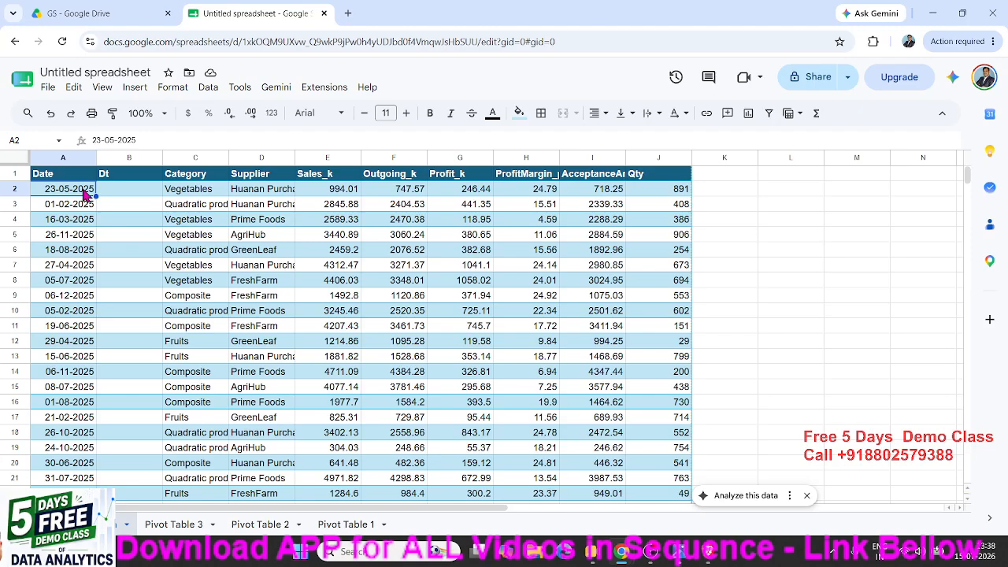
{"action": "key", "text": "ctrl+shift+Down"}
{"action": "left_click", "coordinate": [240, 87]}
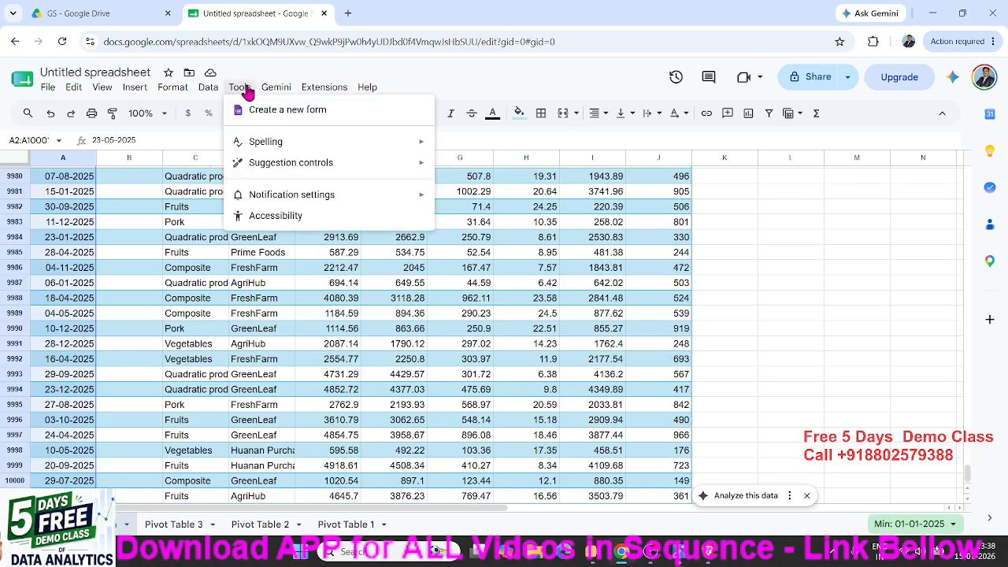
{"action": "mouse_move", "coordinate": [212, 88]}
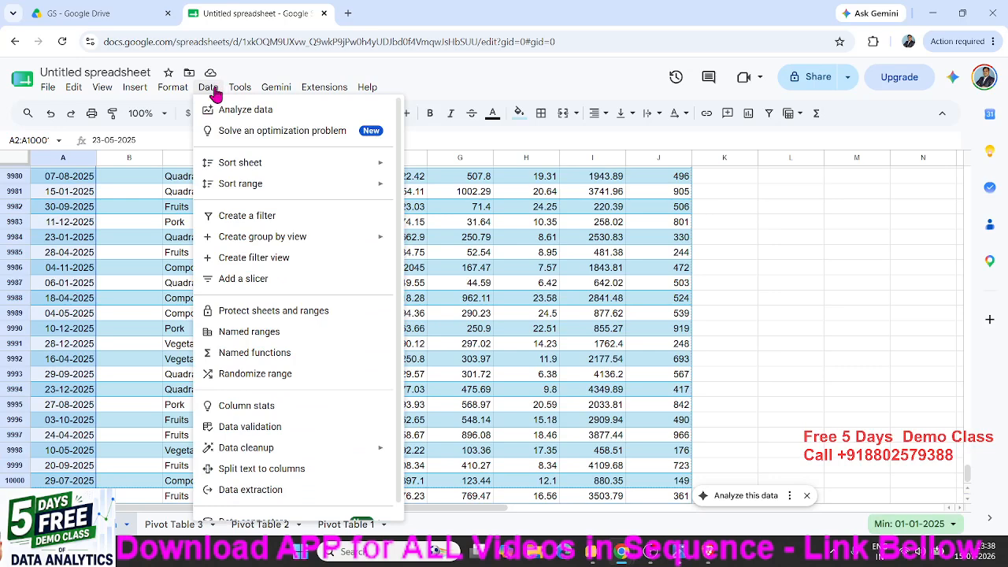
{"action": "scroll", "coordinate": [268, 224], "scroll_direction": "down", "scroll_amount": 1}
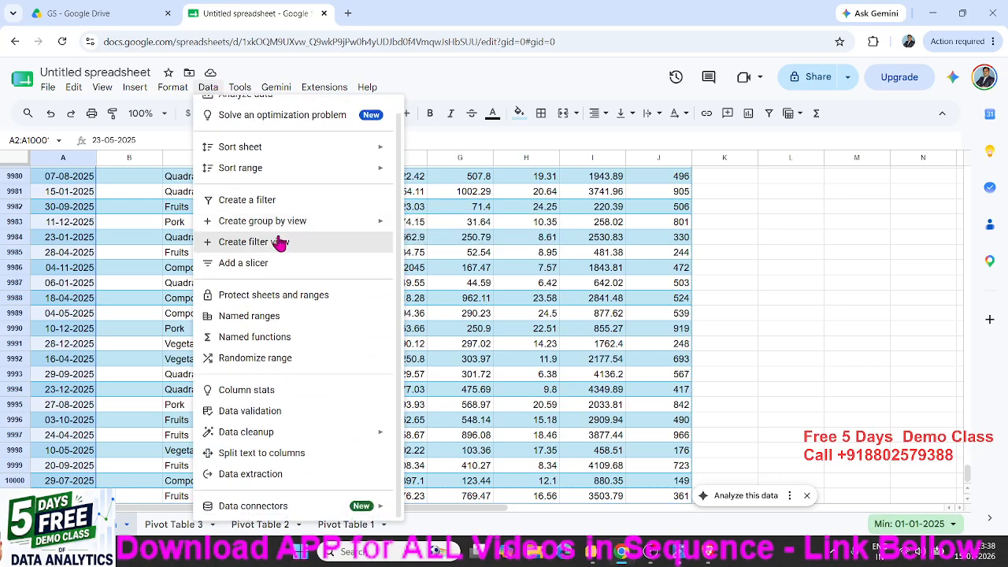
{"action": "scroll", "coordinate": [280, 242], "scroll_direction": "up", "scroll_amount": 1}
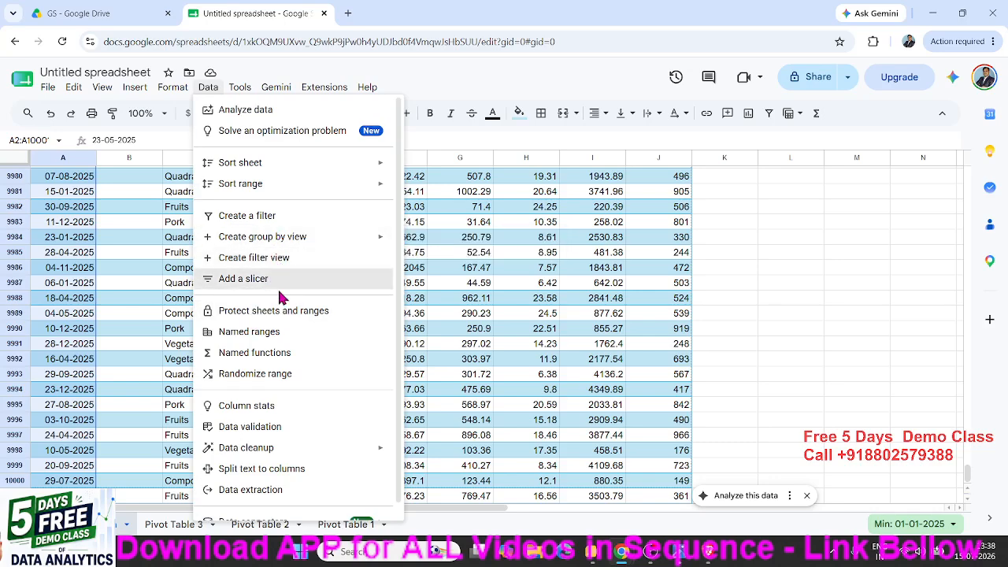
{"action": "scroll", "coordinate": [293, 360], "scroll_direction": "down", "scroll_amount": 1}
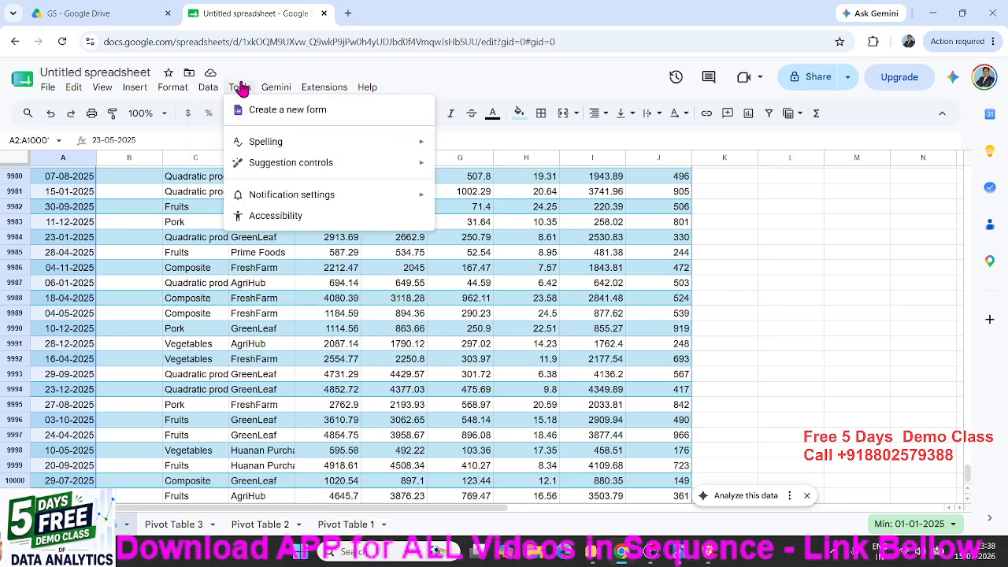
{"action": "left_click", "coordinate": [761, 508]}
{"action": "left_click", "coordinate": [763, 508]}
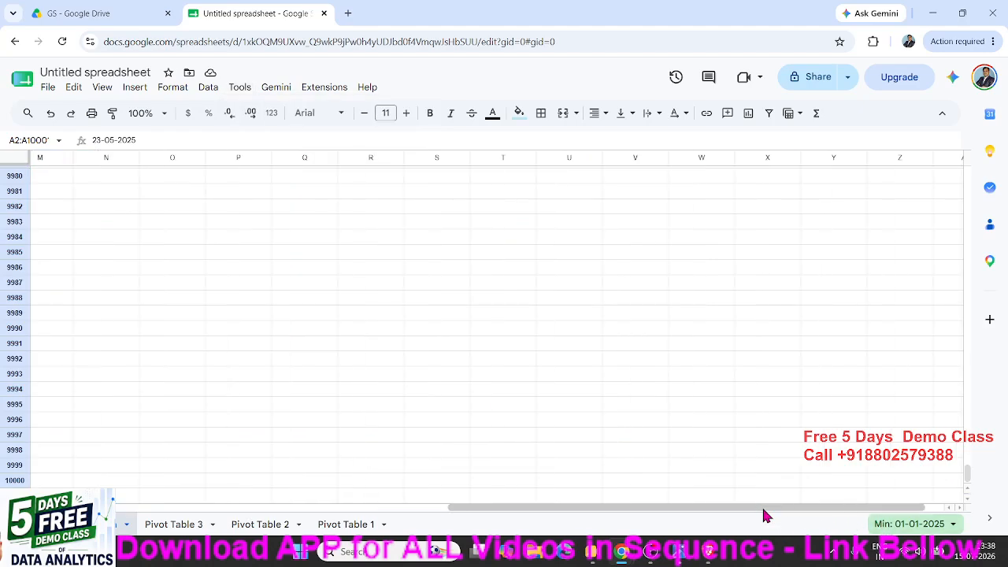
{"action": "left_click_drag", "start_coordinate": [761, 506], "coordinate": [242, 483]}
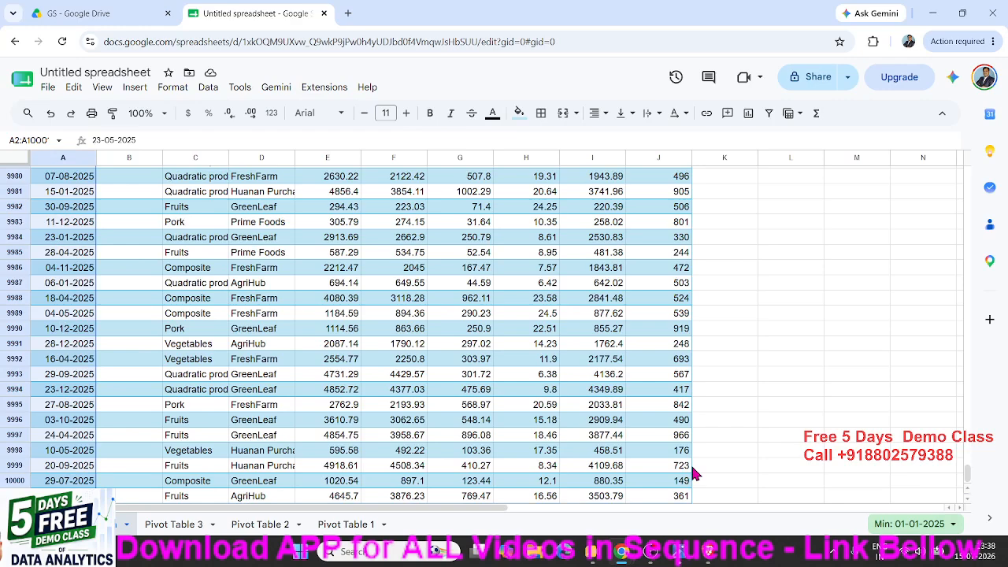
{"action": "scroll", "coordinate": [713, 477], "scroll_direction": "up", "scroll_amount": 2}
{"action": "scroll", "coordinate": [709, 474], "scroll_direction": "down", "scroll_amount": 3}
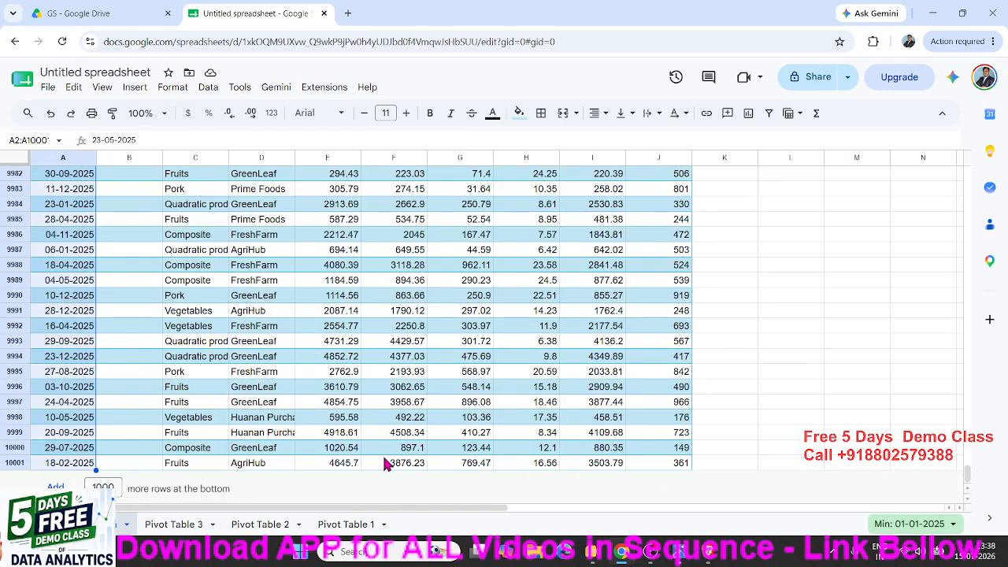
{"action": "scroll", "coordinate": [733, 449], "scroll_direction": "up", "scroll_amount": 5}
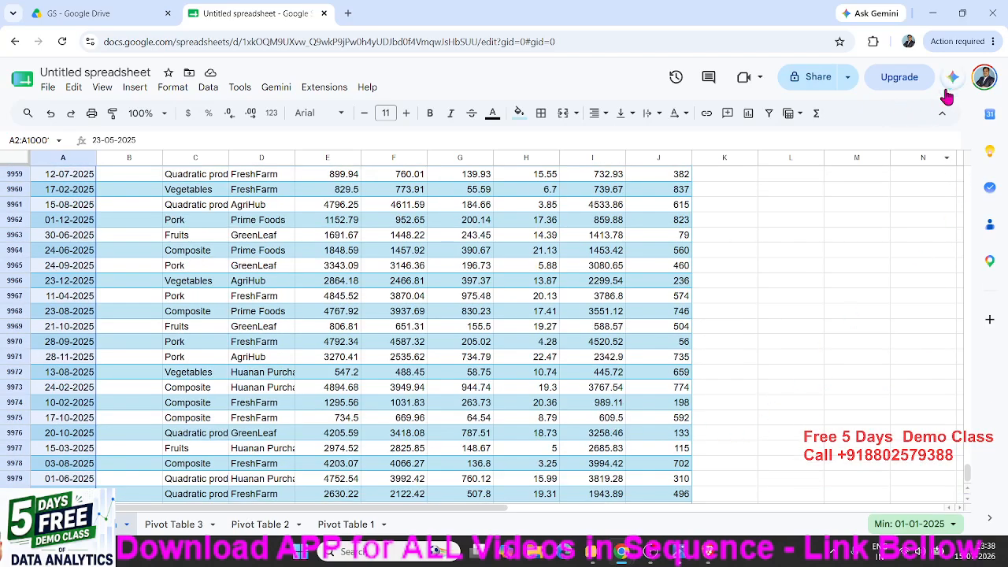
Ask Gemini to process the selected dates with the prompt "Convert into Date Format DD-MMM-YYYY".
{"action": "left_click", "coordinate": [953, 76]}
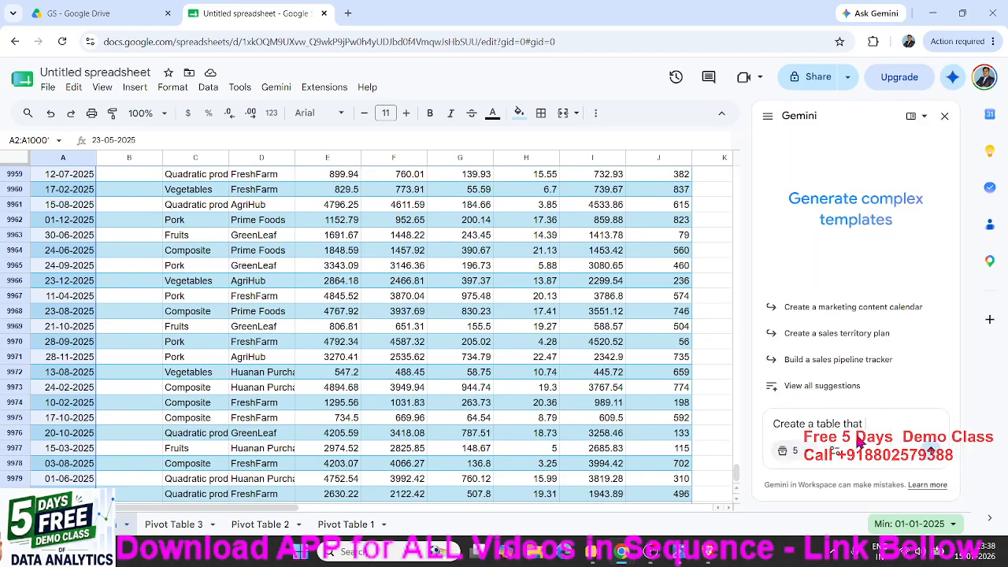
{"action": "left_click_drag", "start_coordinate": [864, 423], "coordinate": [683, 413]}
{"action": "key", "text": "BackSpace"}
{"action": "type", "text": "C"}
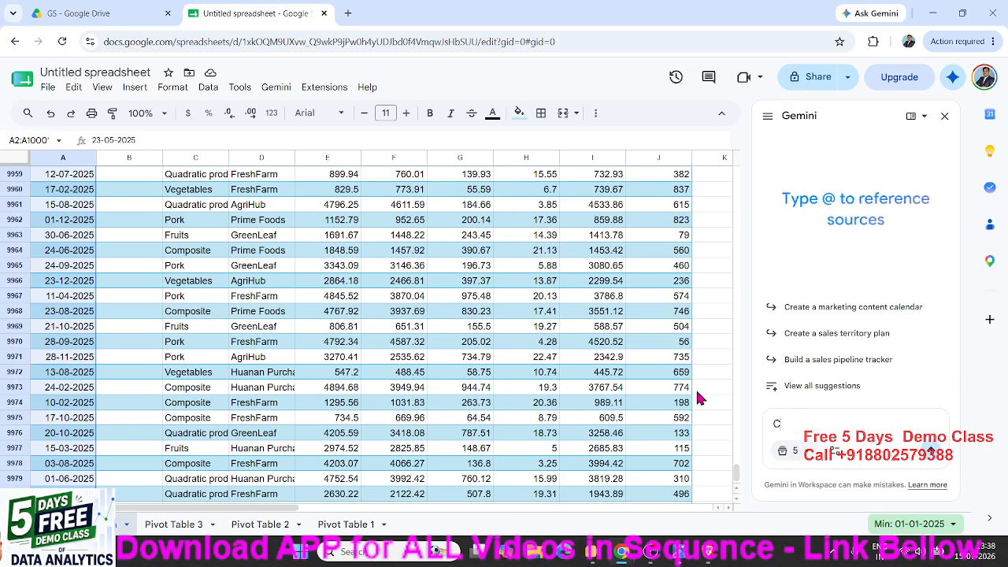
{"action": "type", "text": "onvert"}
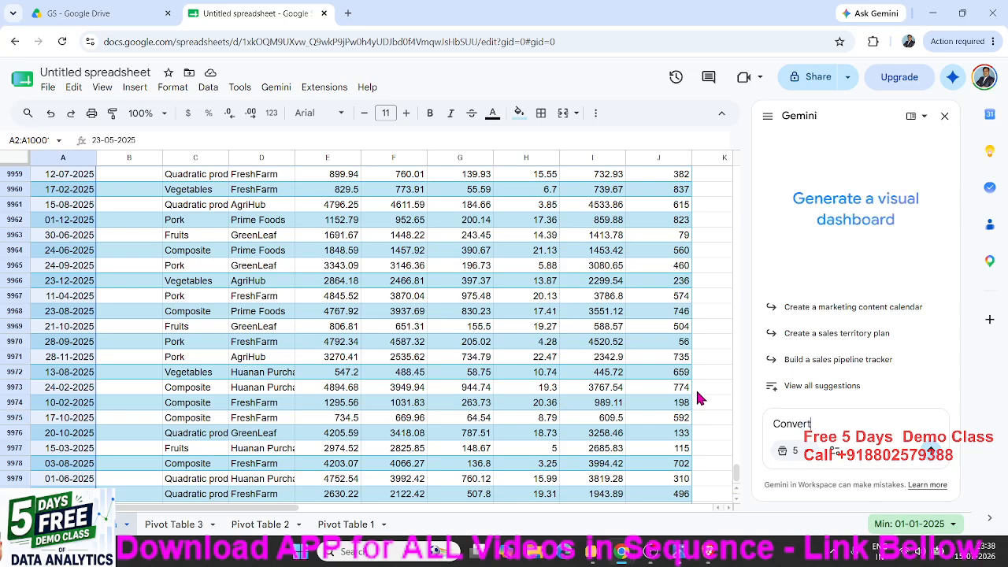
{"action": "type", "text": " into Date"}
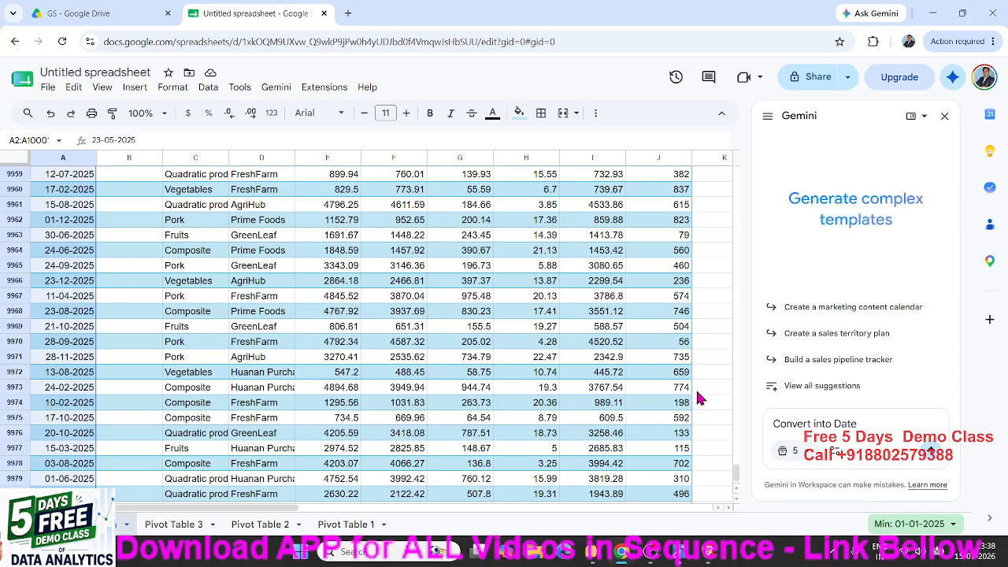
{"action": "type", "text": " Format"}
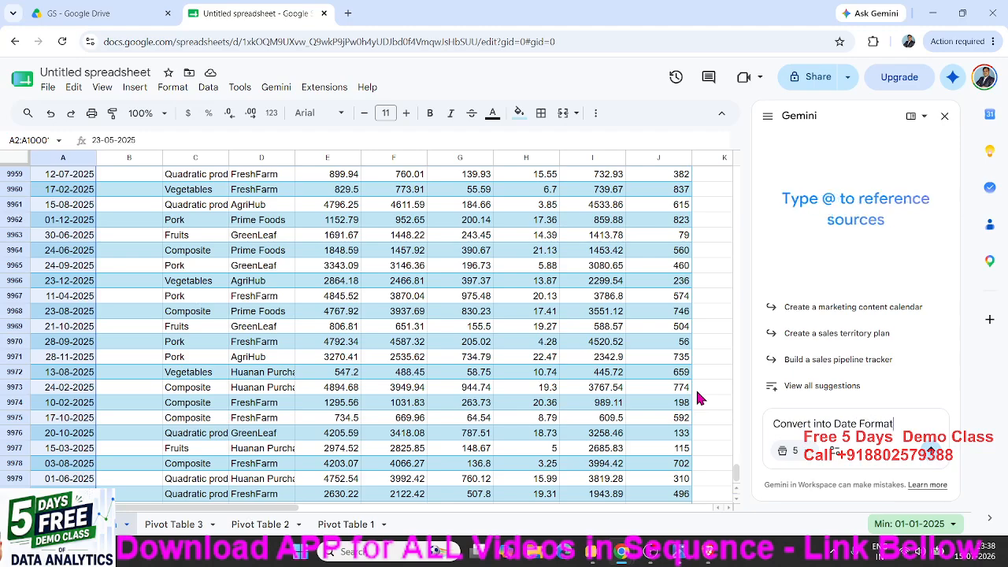
{"action": "type", "text": "DDD"}
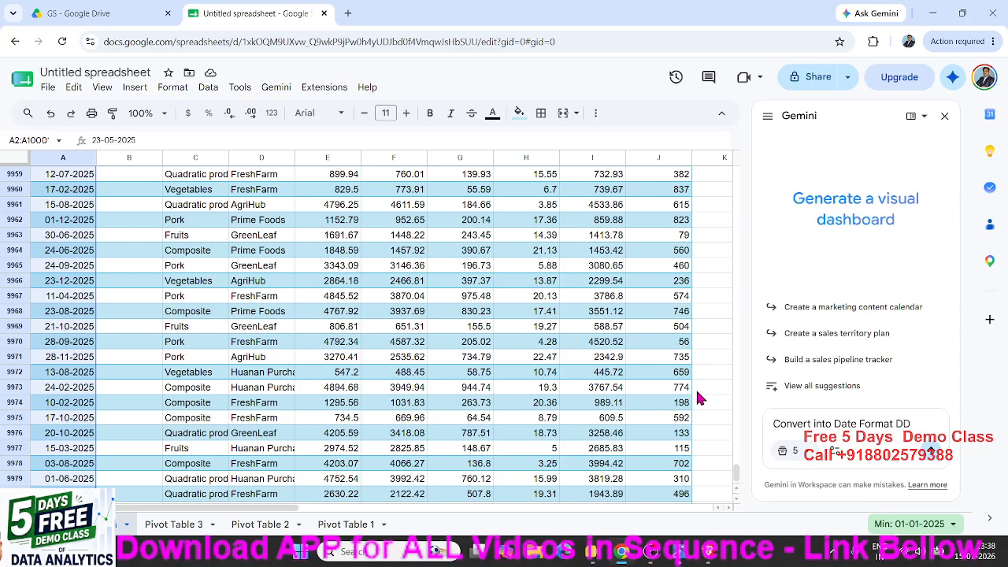
{"action": "type", "text": "-MMM-YY"}
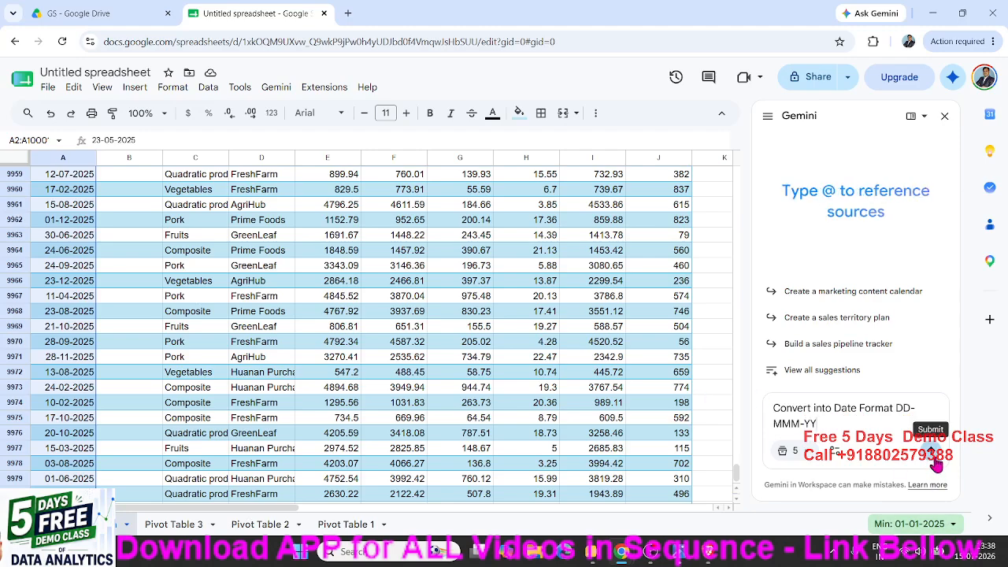
{"action": "type", "text": "YY"}
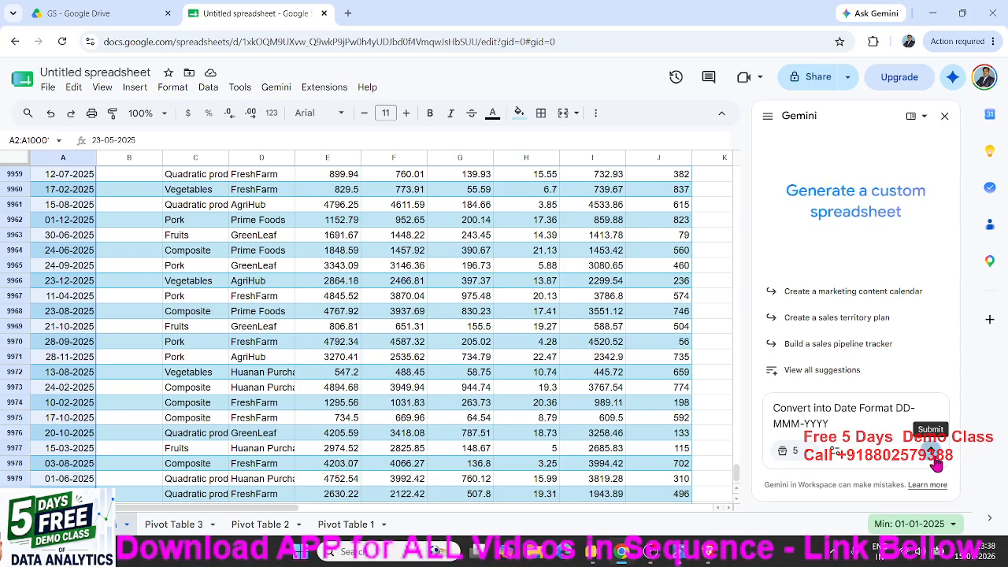
{"action": "left_click", "coordinate": [932, 456]}
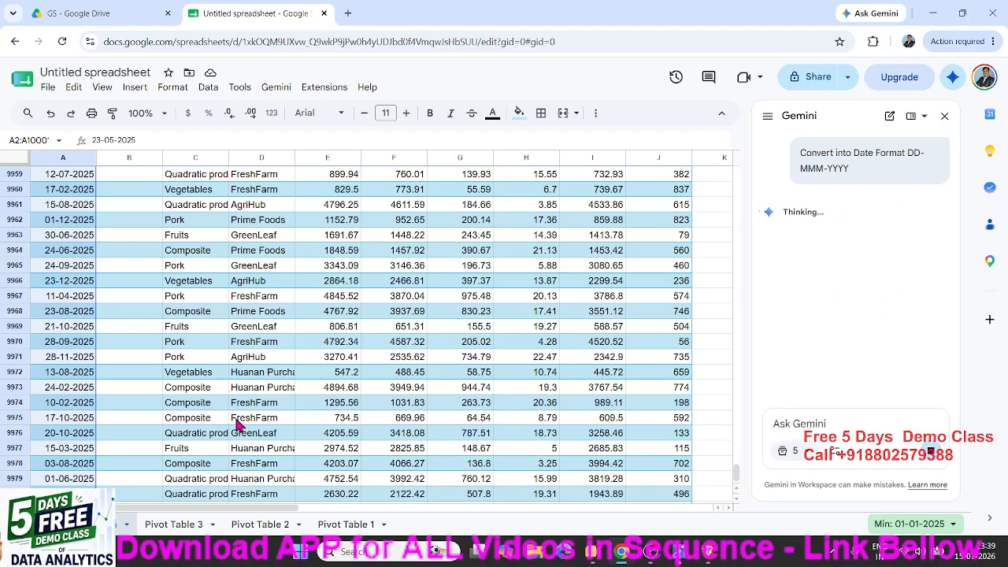
Return to the first rows of the Data sheet and read through Gemini's progress notes on the date conversion.
{"action": "scroll", "coordinate": [240, 423], "scroll_direction": "up", "scroll_amount": 20}
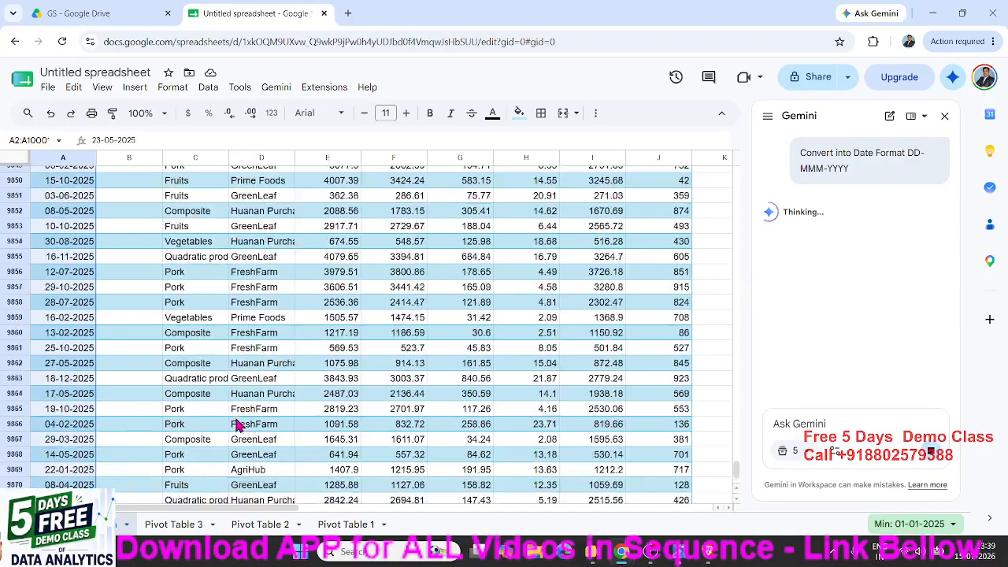
{"action": "scroll", "coordinate": [240, 424], "scroll_direction": "up", "scroll_amount": 20}
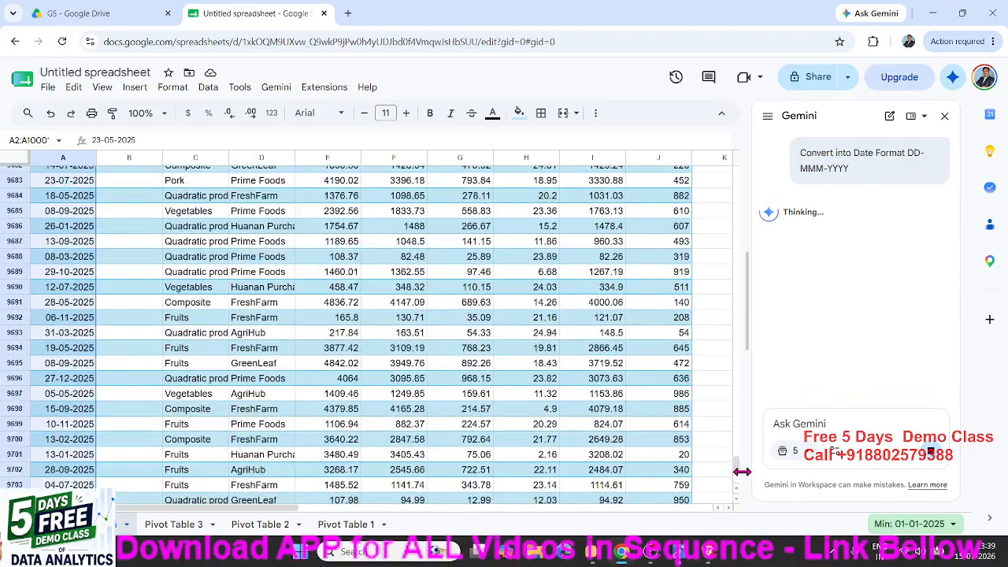
{"action": "left_click_drag", "start_coordinate": [736, 468], "coordinate": [729, 164]}
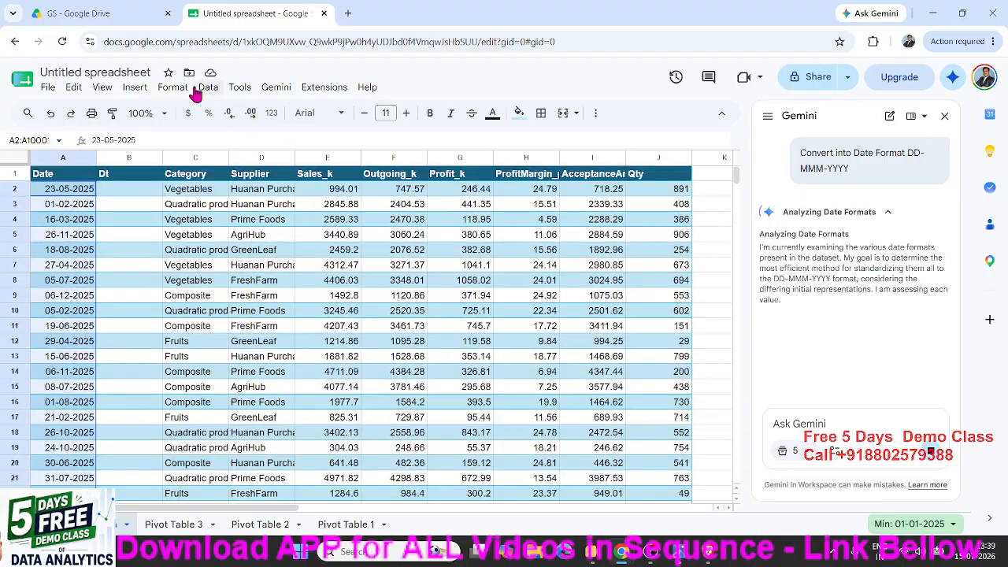
{"action": "left_click", "coordinate": [169, 89]}
{"action": "mouse_move", "coordinate": [181, 162]}
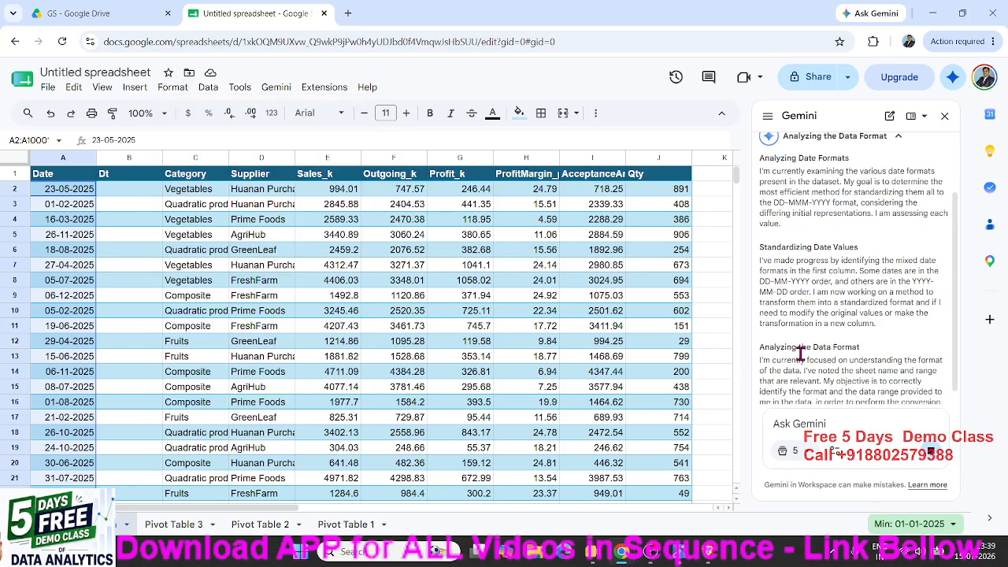
{"action": "left_click", "coordinate": [800, 355]}
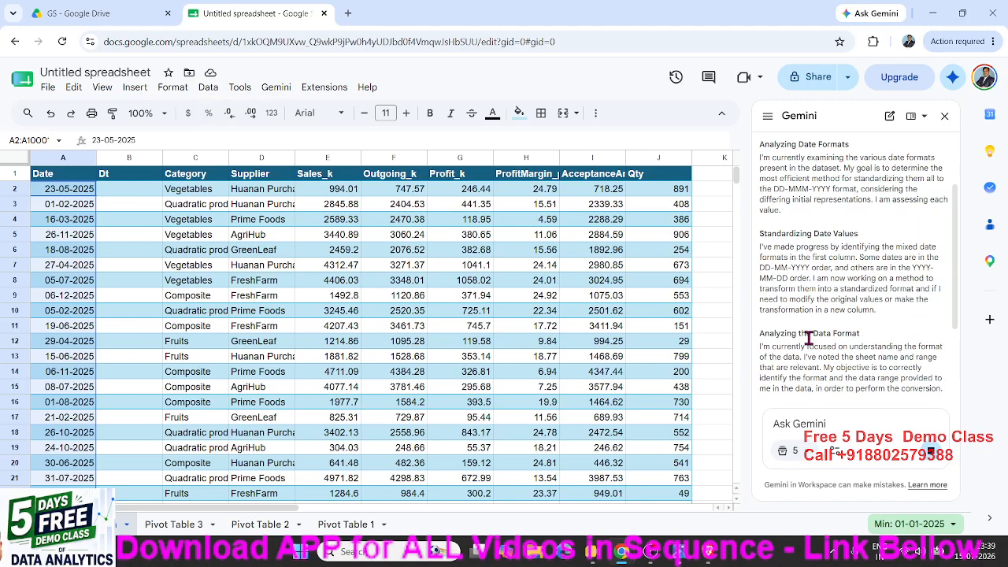
{"action": "scroll", "coordinate": [806, 340], "scroll_direction": "up", "scroll_amount": 2}
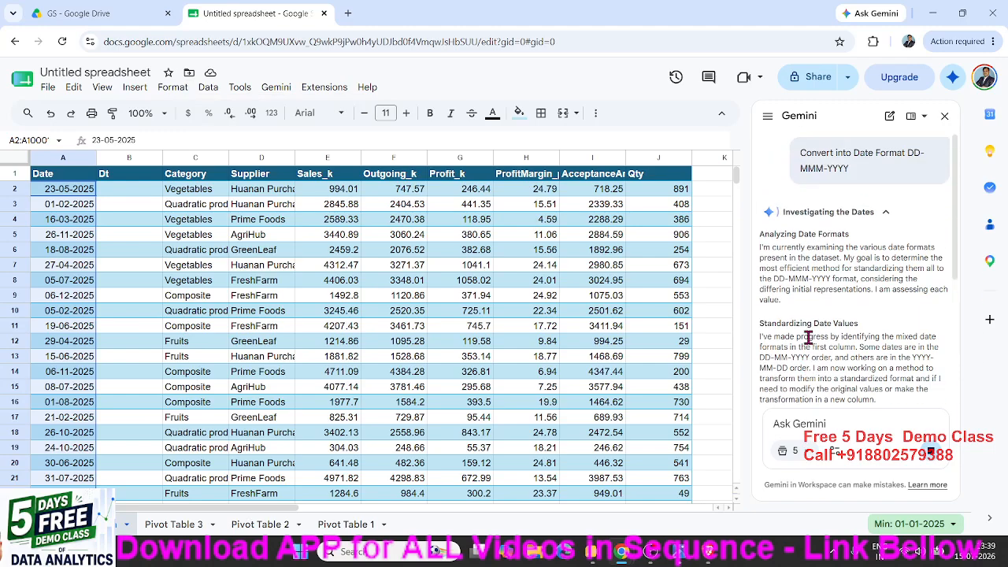
Review Gemini's suggested plan for converting and formatting the mixed dates, and approve it.
{"action": "left_click", "coordinate": [172, 87]}
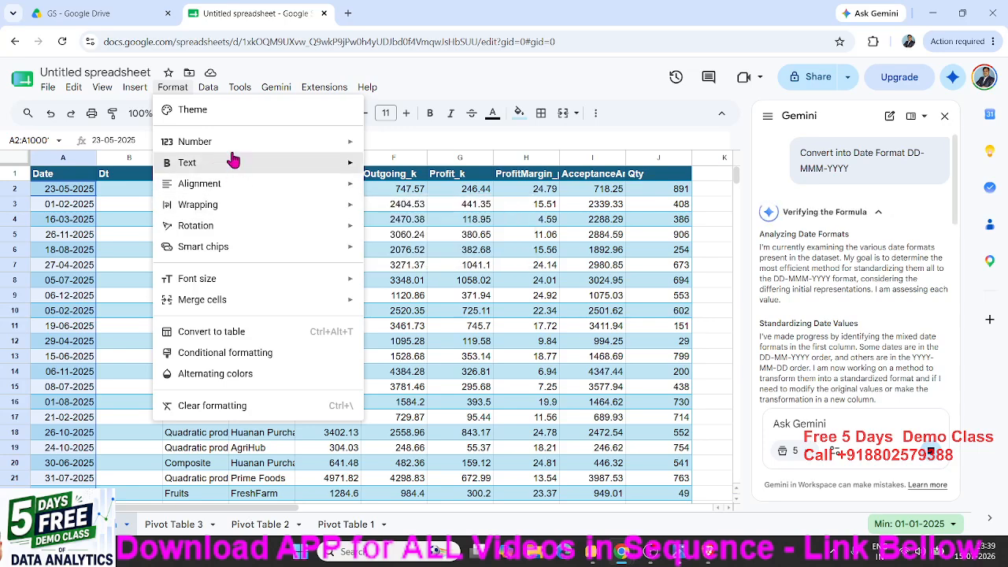
{"action": "mouse_move", "coordinate": [233, 148]}
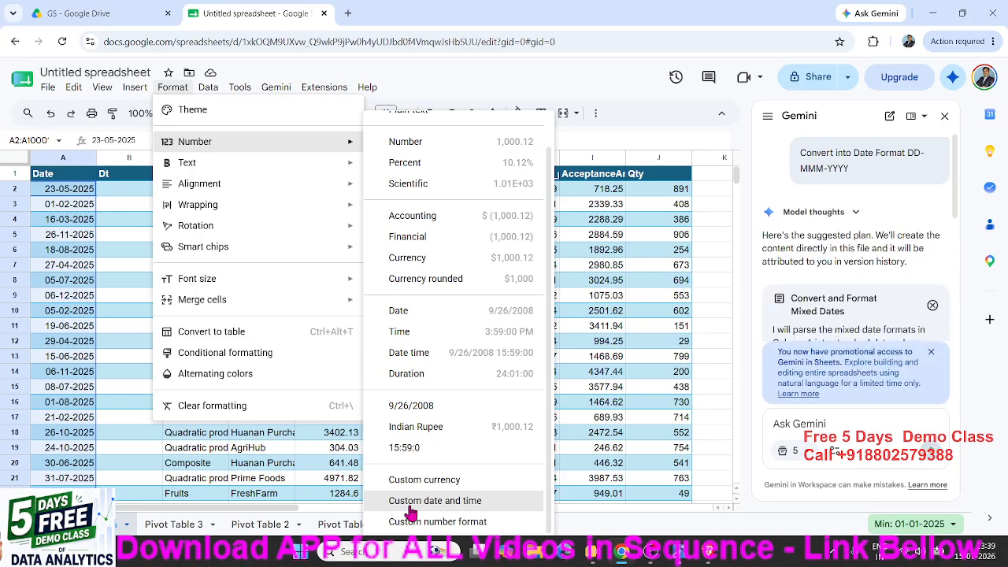
{"action": "scroll", "coordinate": [905, 308], "scroll_direction": "down", "scroll_amount": 5}
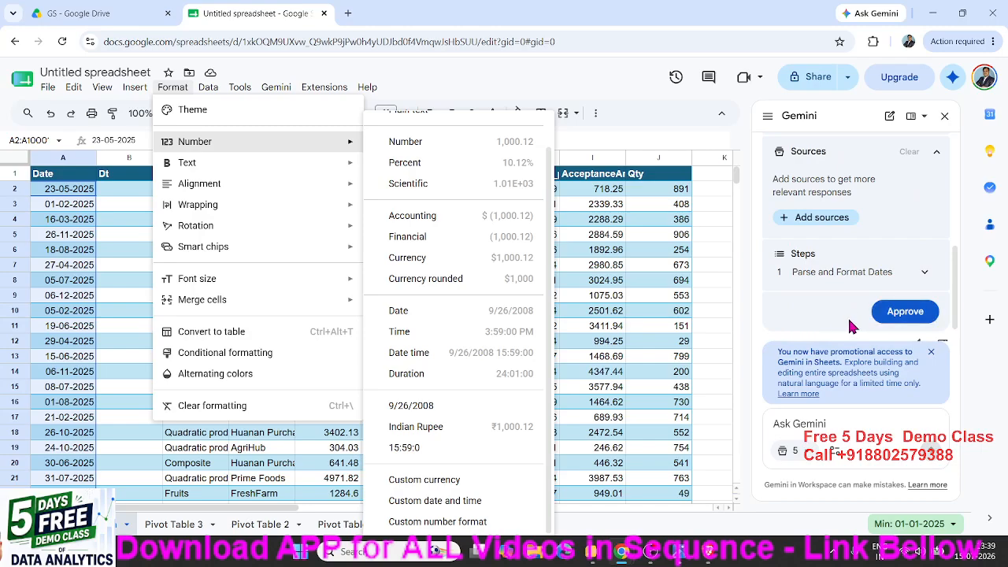
{"action": "left_click", "coordinate": [907, 314]}
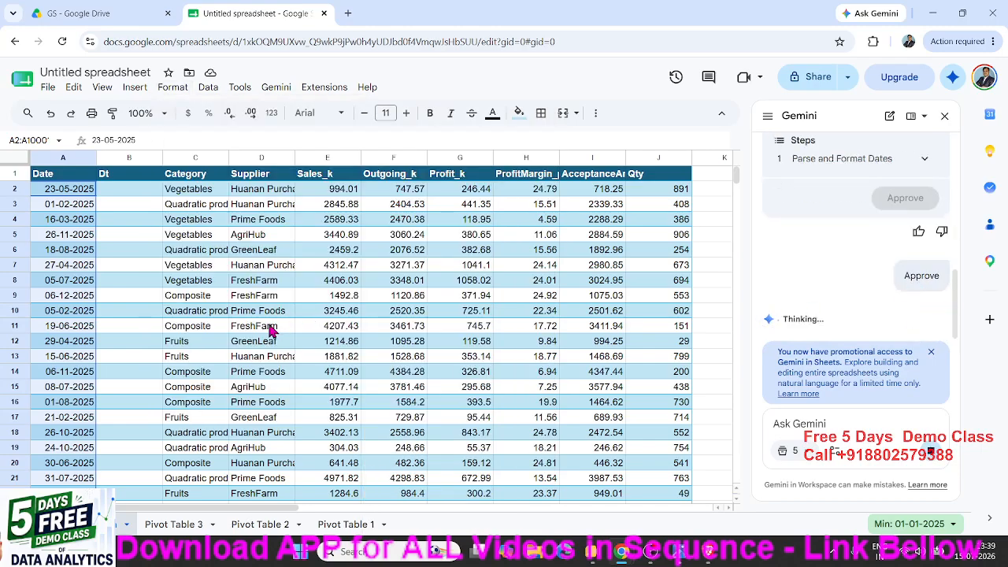
Check the stored dates in cells A2, A7 and A3 of the Data sheet while Gemini works on the plan.
{"action": "left_click", "coordinate": [223, 268]}
{"action": "left_click", "coordinate": [77, 195]}
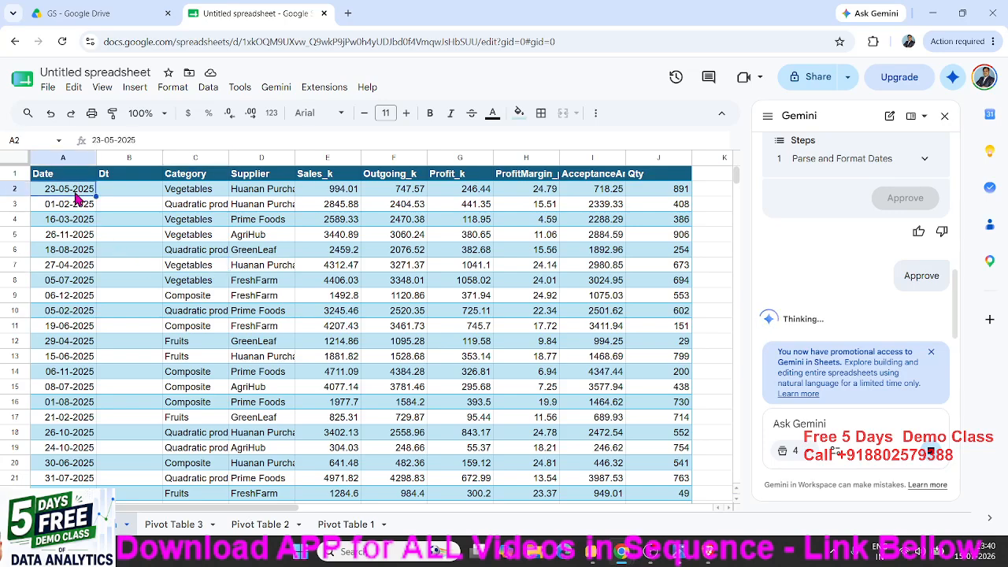
{"action": "left_click", "coordinate": [70, 268]}
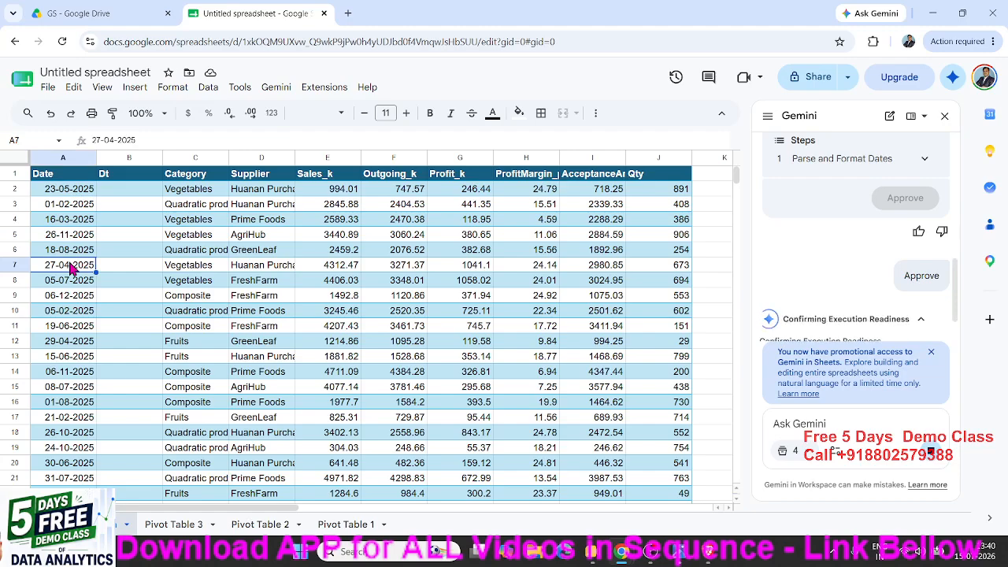
{"action": "left_click", "coordinate": [80, 207]}
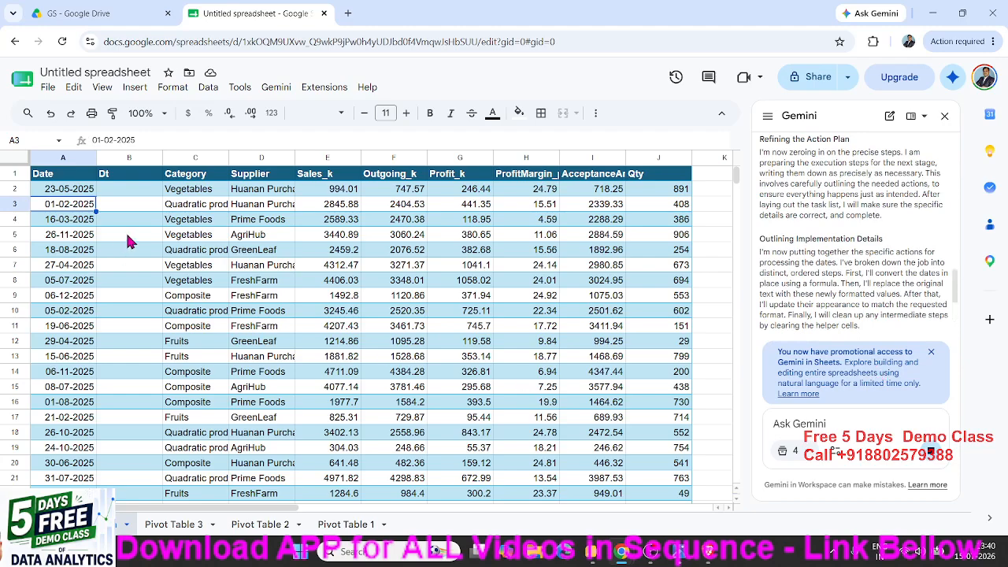
{"action": "left_click", "coordinate": [65, 195]}
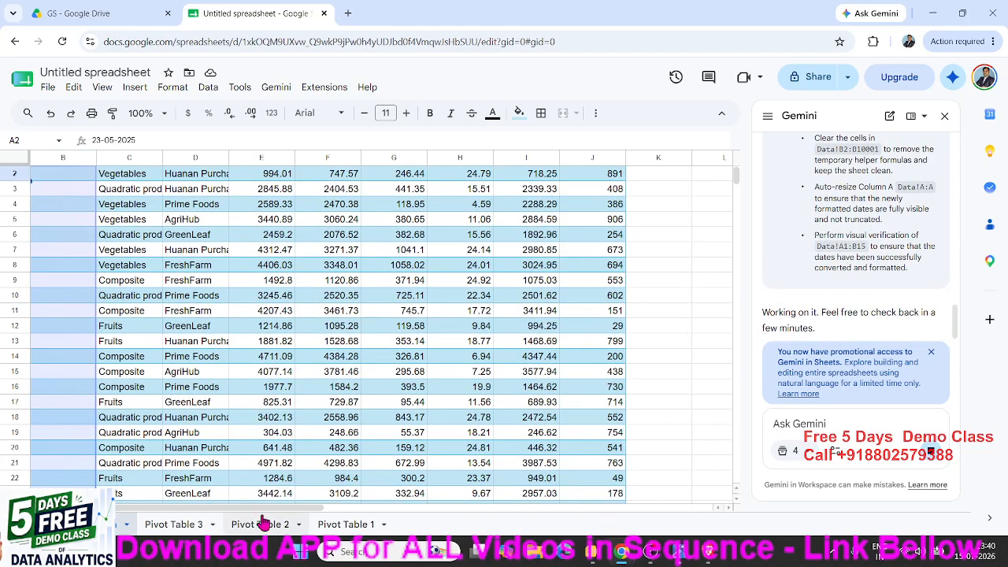
{"action": "scroll", "coordinate": [189, 315], "scroll_direction": "up", "scroll_amount": 1}
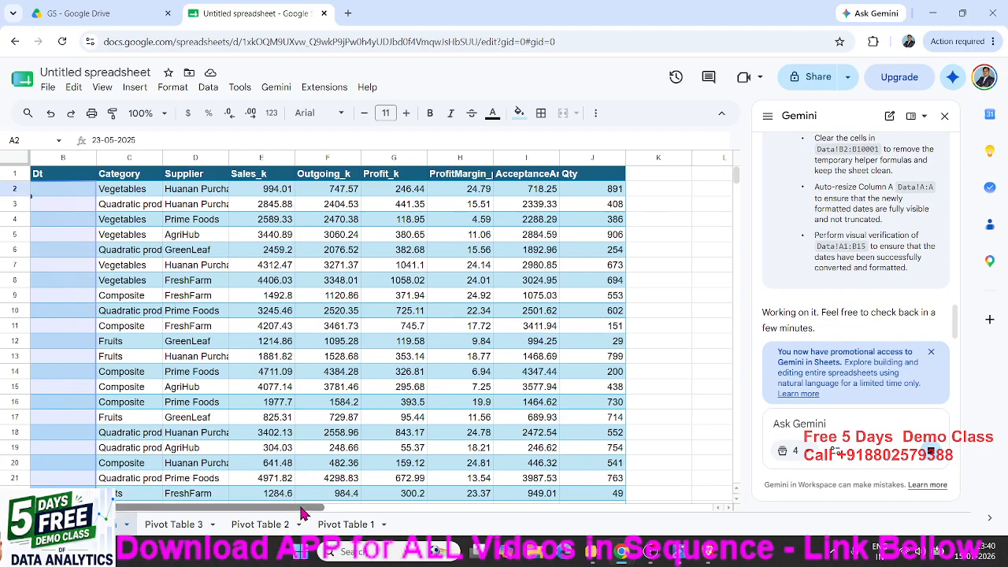
{"action": "left_click_drag", "start_coordinate": [307, 508], "coordinate": [201, 508]}
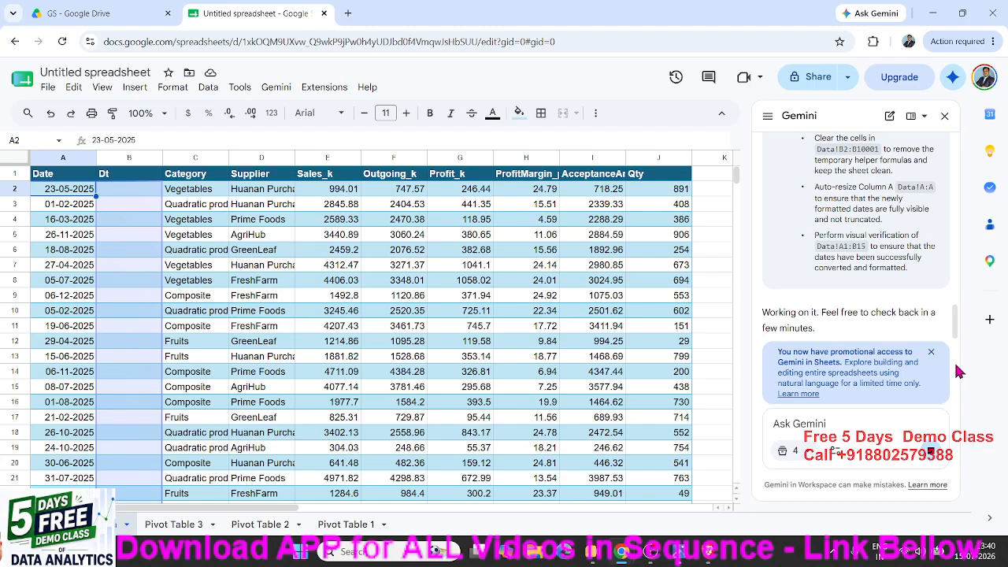
Read through Gemini's "Parse and Format Dates" actions, including the formula it inserts in Data!B2:B10001.
{"action": "left_click_drag", "start_coordinate": [955, 337], "coordinate": [952, 342]}
{"action": "double_click", "coordinate": [803, 352]}
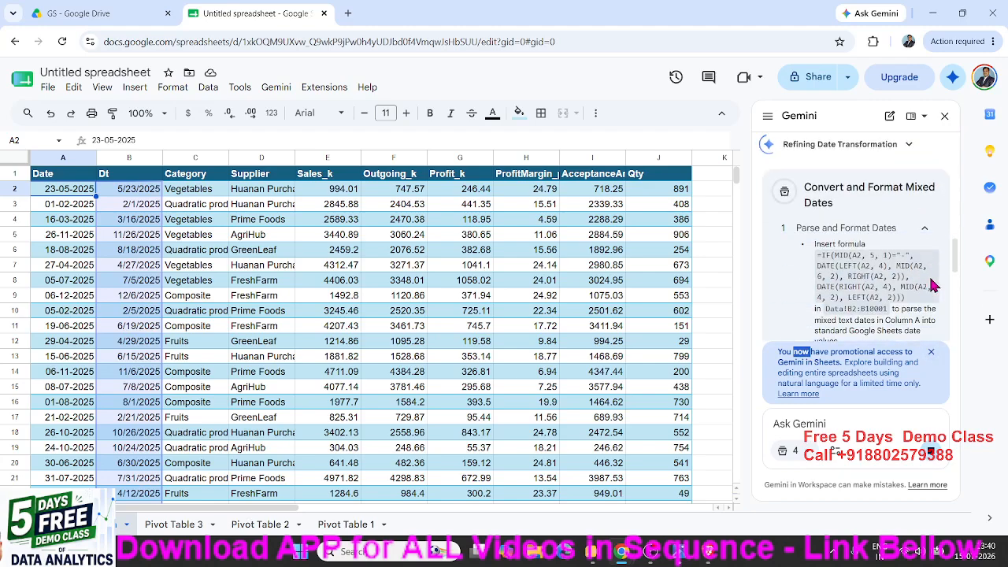
{"action": "scroll", "coordinate": [934, 285], "scroll_direction": "down", "scroll_amount": 2}
{"action": "scroll", "coordinate": [934, 285], "scroll_direction": "up", "scroll_amount": 4}
{"action": "scroll", "coordinate": [897, 327], "scroll_direction": "down", "scroll_amount": 1}
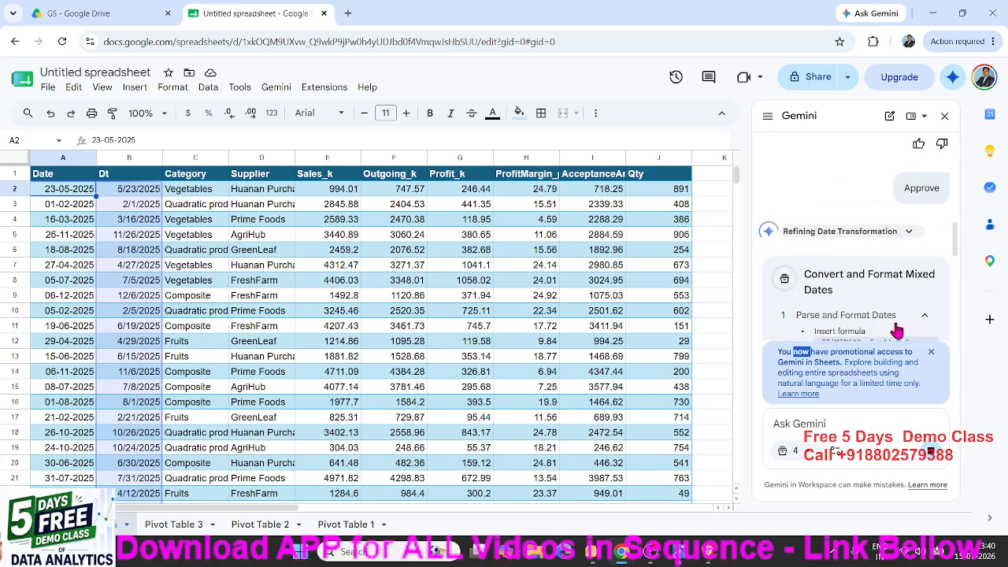
Examine Gemini's date formula in cell B2 and look through the results down the Dt column.
{"action": "left_click", "coordinate": [134, 194]}
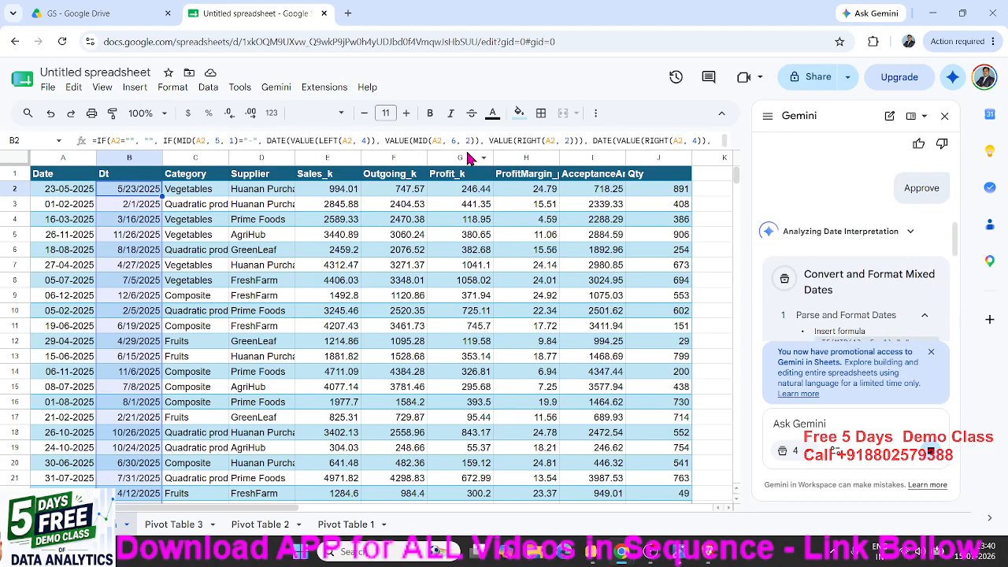
{"action": "mouse_move", "coordinate": [467, 151]}
{"action": "left_mouse_down"}
{"action": "mouse_move", "coordinate": [467, 191]}
{"action": "mouse_move", "coordinate": [464, 150]}
{"action": "left_mouse_up"}
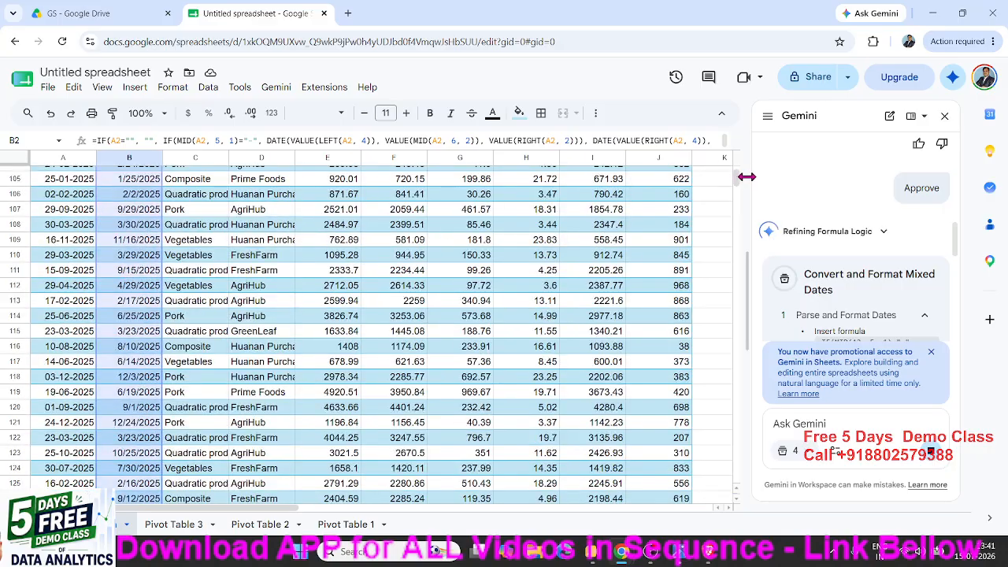
{"action": "mouse_move", "coordinate": [736, 175]}
{"action": "left_mouse_down"}
{"action": "mouse_move", "coordinate": [733, 475]}
{"action": "mouse_move", "coordinate": [741, 178]}
{"action": "left_mouse_up"}
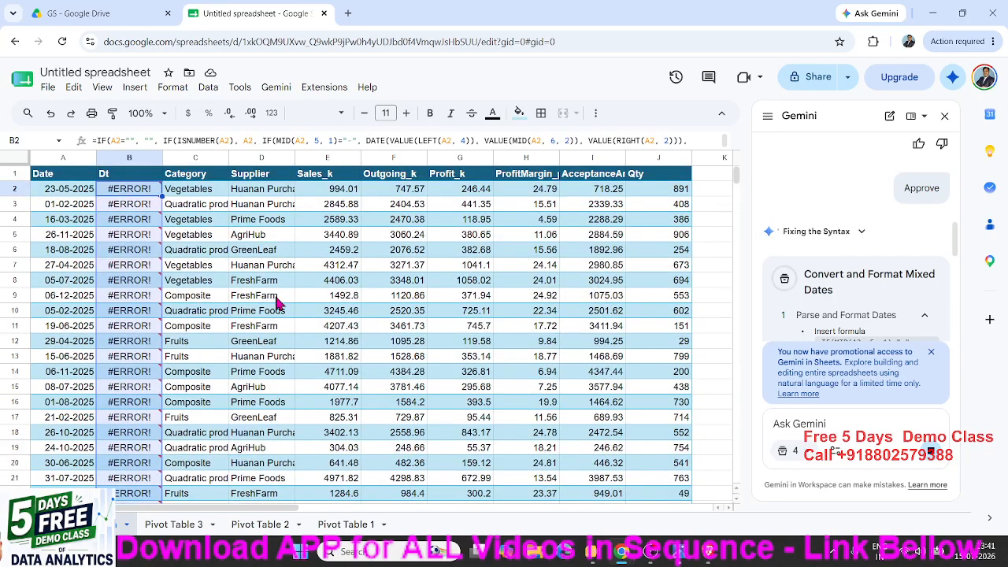
{"action": "scroll", "coordinate": [126, 307], "scroll_direction": "down", "scroll_amount": 10}
{"action": "scroll", "coordinate": [126, 308], "scroll_direction": "up", "scroll_amount": 10}
Dismiss Gemini's promotional notice and examine the revised formula in cell B4 along with Gemini's progress.
{"action": "left_click", "coordinate": [931, 351]}
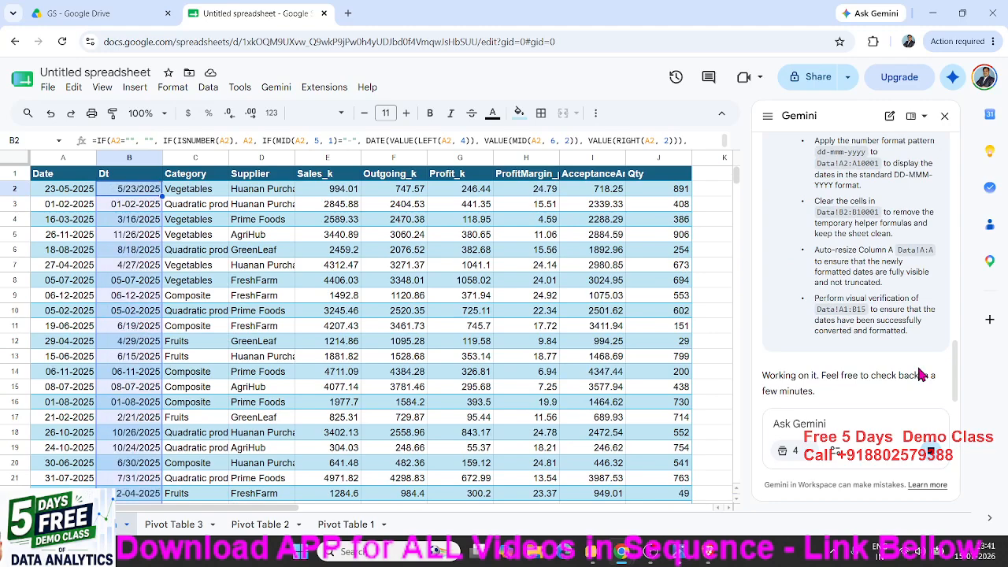
{"action": "left_click", "coordinate": [116, 221]}
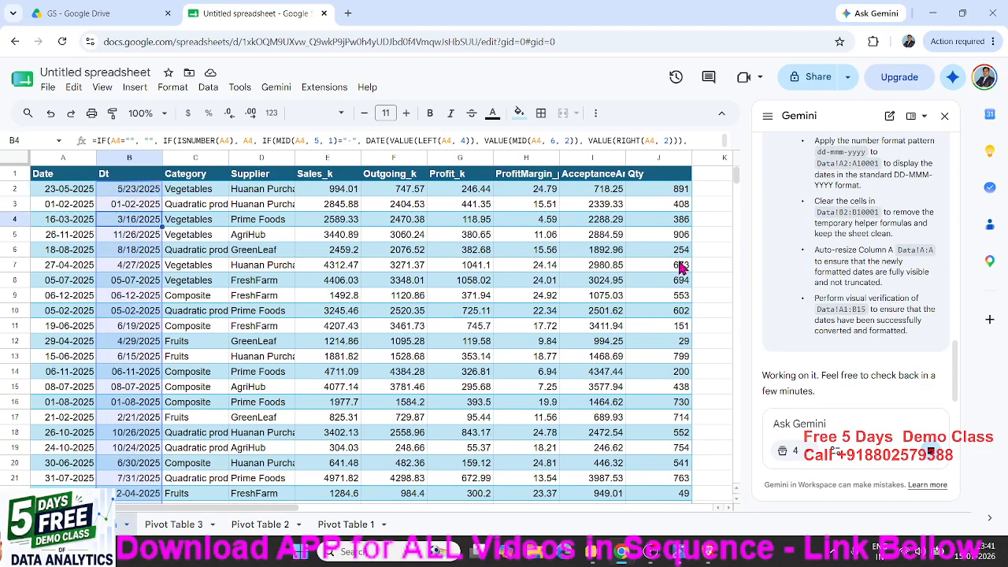
{"action": "scroll", "coordinate": [824, 266], "scroll_direction": "up", "scroll_amount": 7}
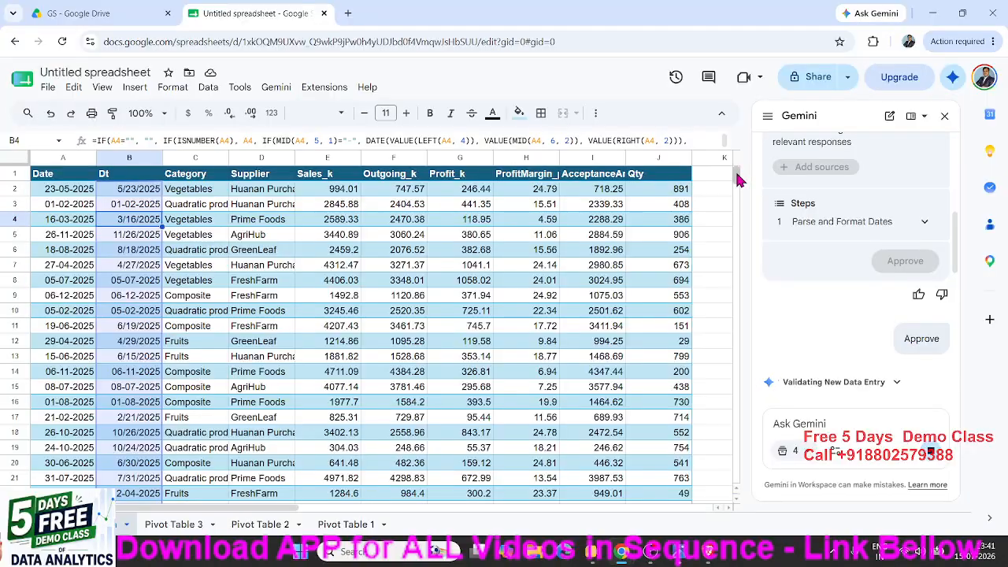
{"action": "left_click_drag", "start_coordinate": [739, 180], "coordinate": [739, 117]}
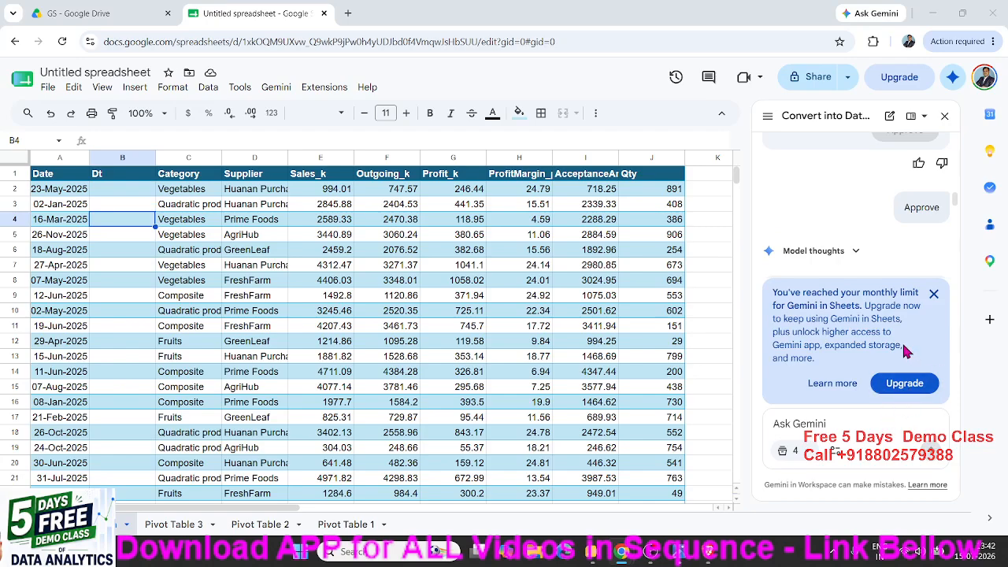
Dismiss Gemini's monthly limit notice and check its completion summary against the dates in cells A2 and A4.
{"action": "scroll", "coordinate": [878, 248], "scroll_direction": "down", "scroll_amount": 5}
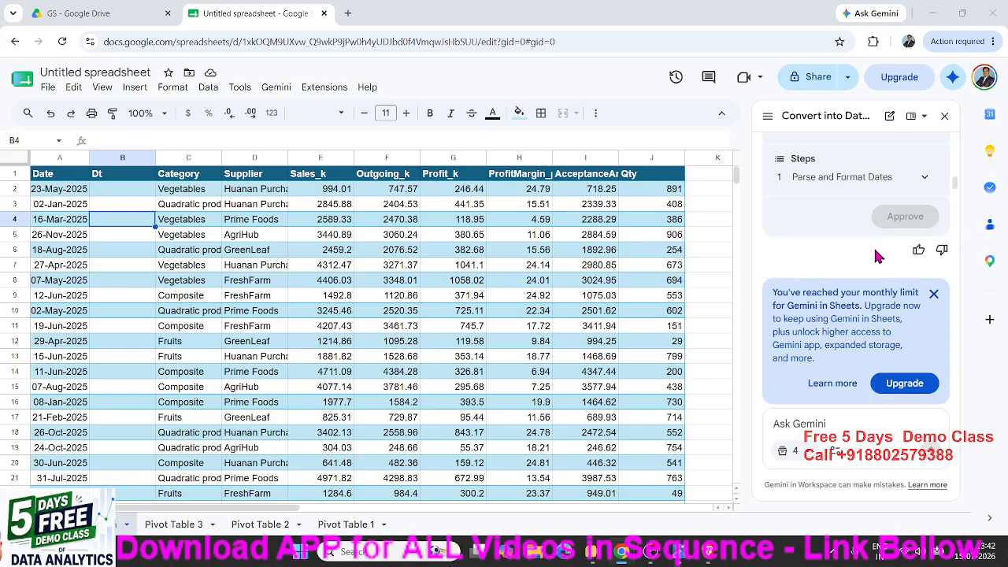
{"action": "left_click", "coordinate": [932, 290]}
{"action": "scroll", "coordinate": [896, 330], "scroll_direction": "up", "scroll_amount": 8}
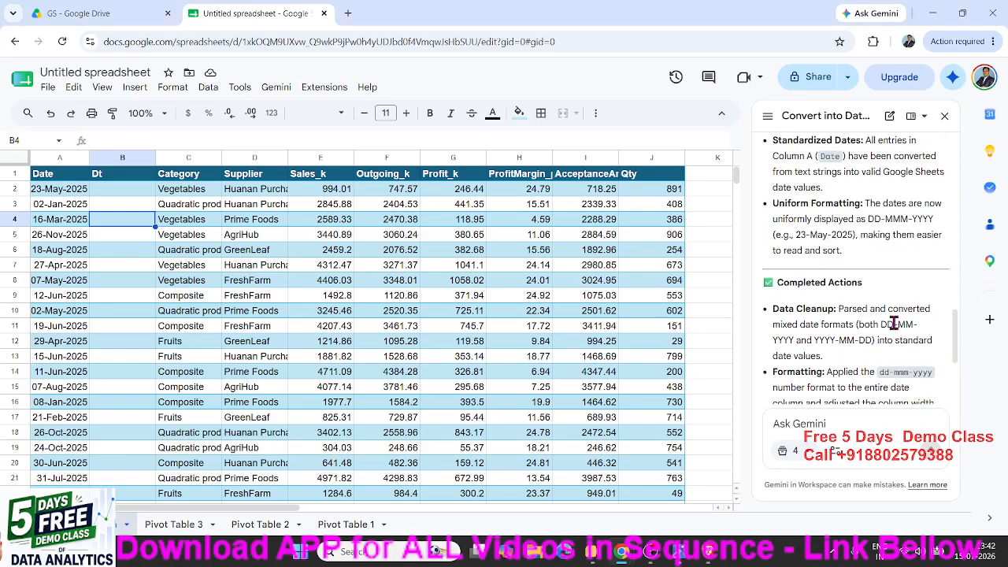
{"action": "scroll", "coordinate": [894, 323], "scroll_direction": "up", "scroll_amount": 2}
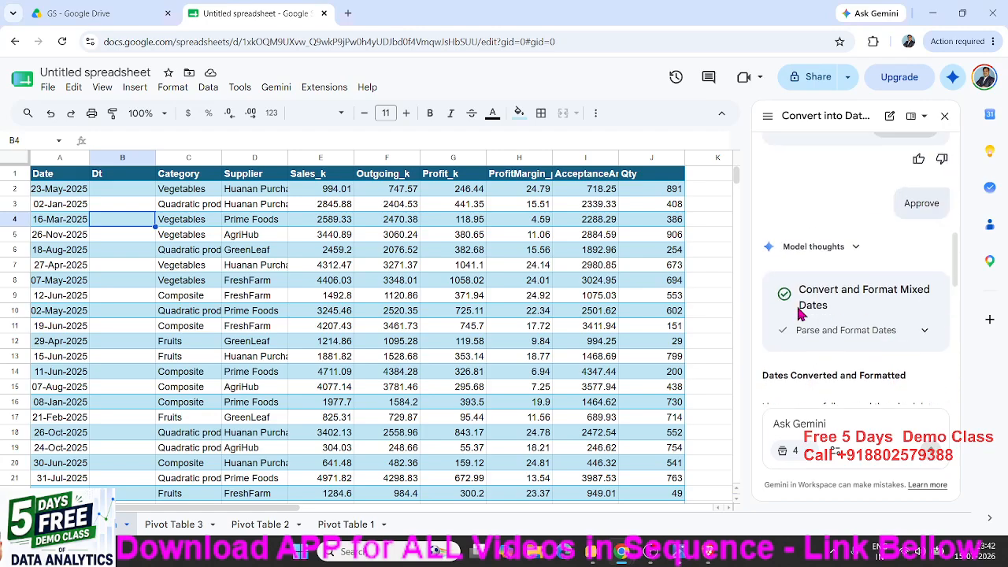
{"action": "left_click", "coordinate": [63, 194]}
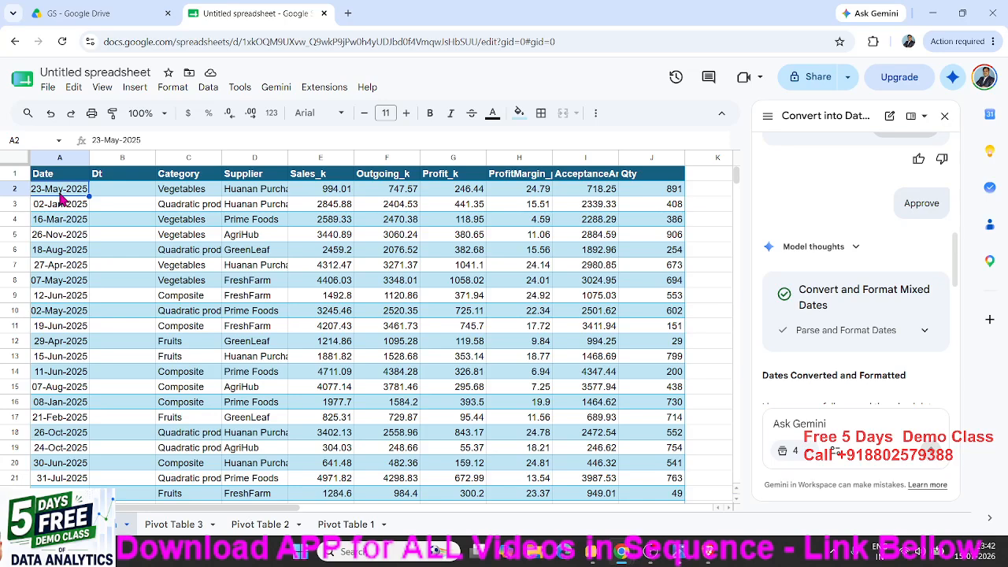
{"action": "left_click", "coordinate": [61, 218]}
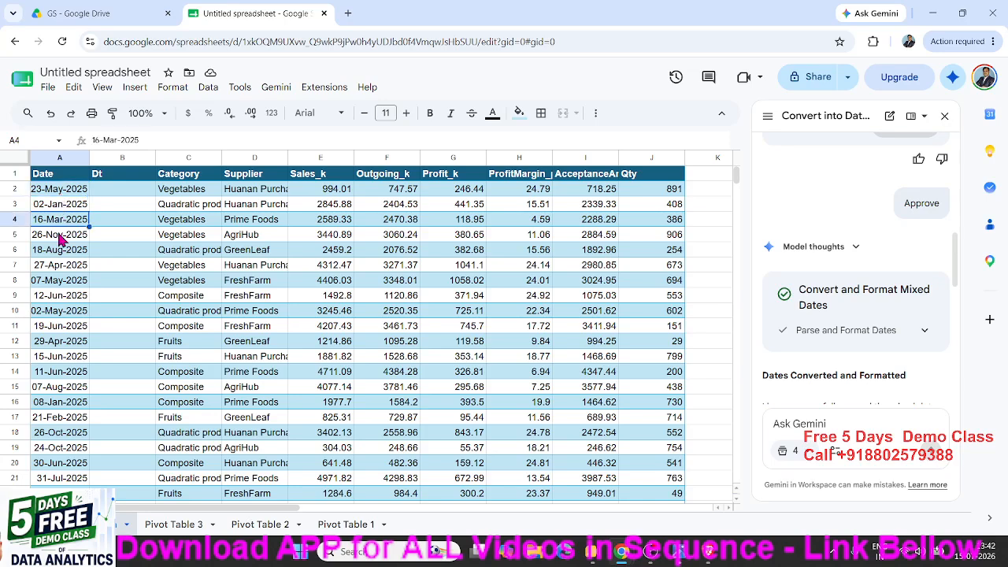
Delete the empty Dt column from the Data sheet.
{"action": "left_click", "coordinate": [115, 159]}
{"action": "right_click", "coordinate": [115, 160]}
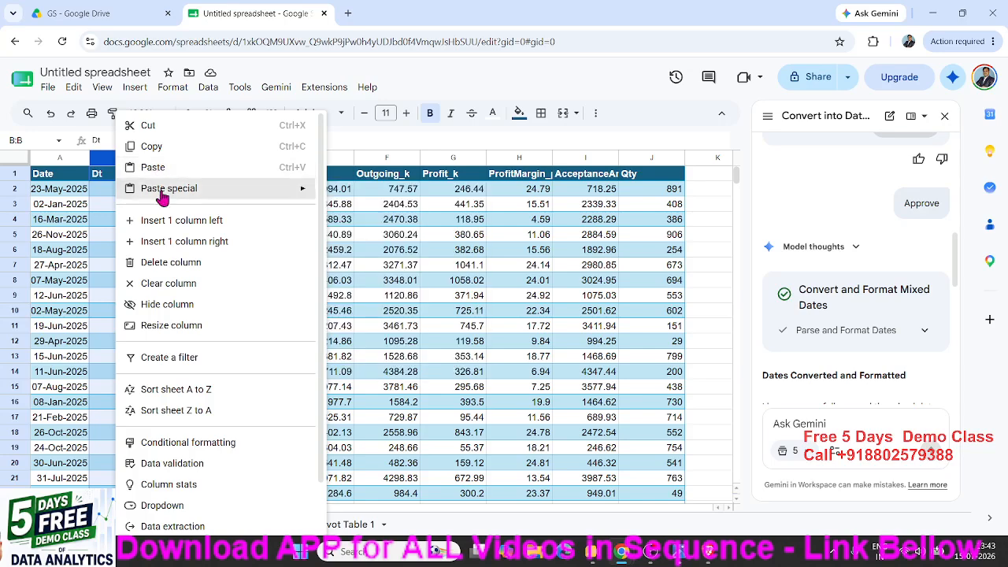
{"action": "left_click", "coordinate": [167, 270]}
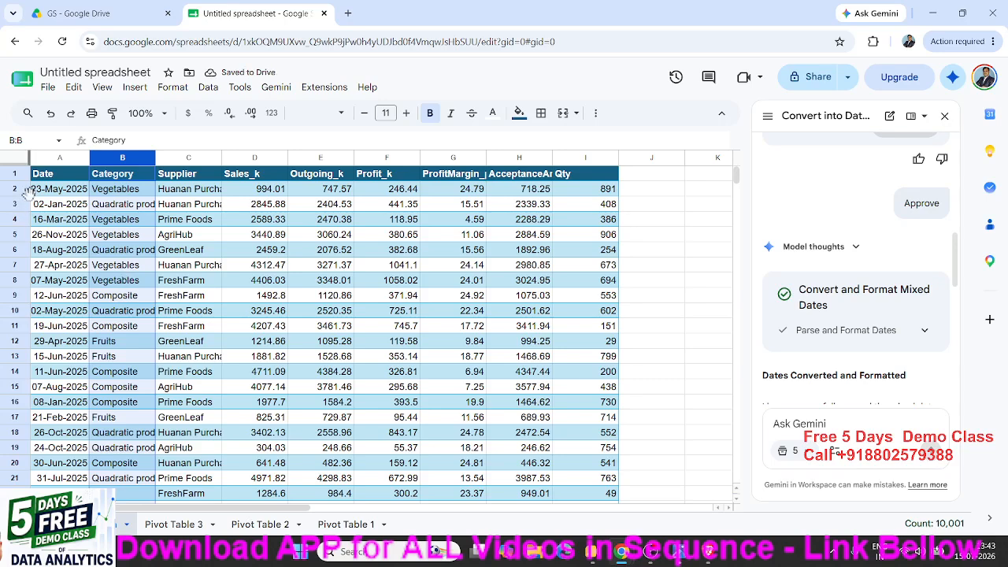
Create a pivot table on a new sheet from the data range Data!A1:I10001.
{"action": "left_click", "coordinate": [51, 196]}
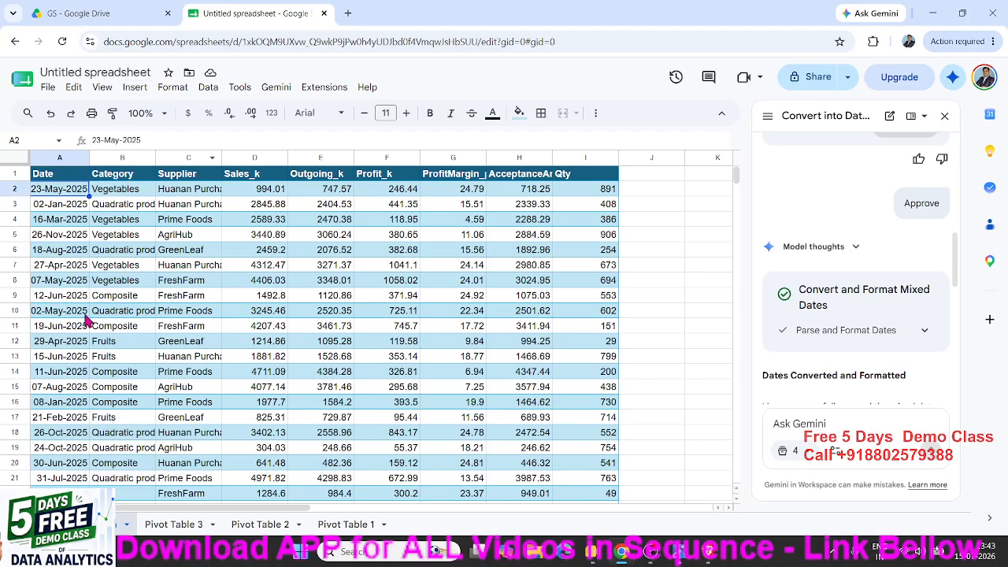
{"action": "left_click", "coordinate": [67, 178]}
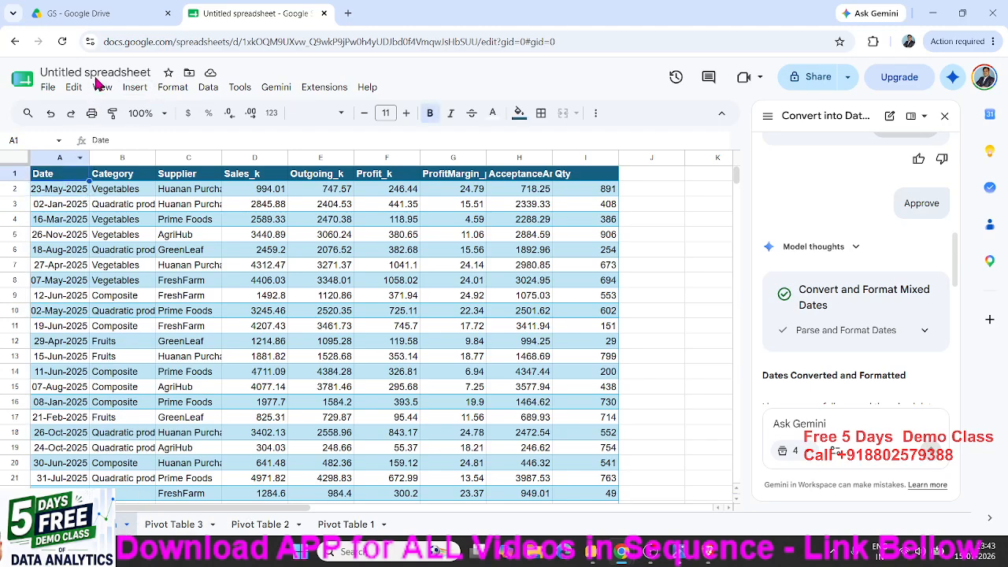
{"action": "left_click", "coordinate": [157, 90]}
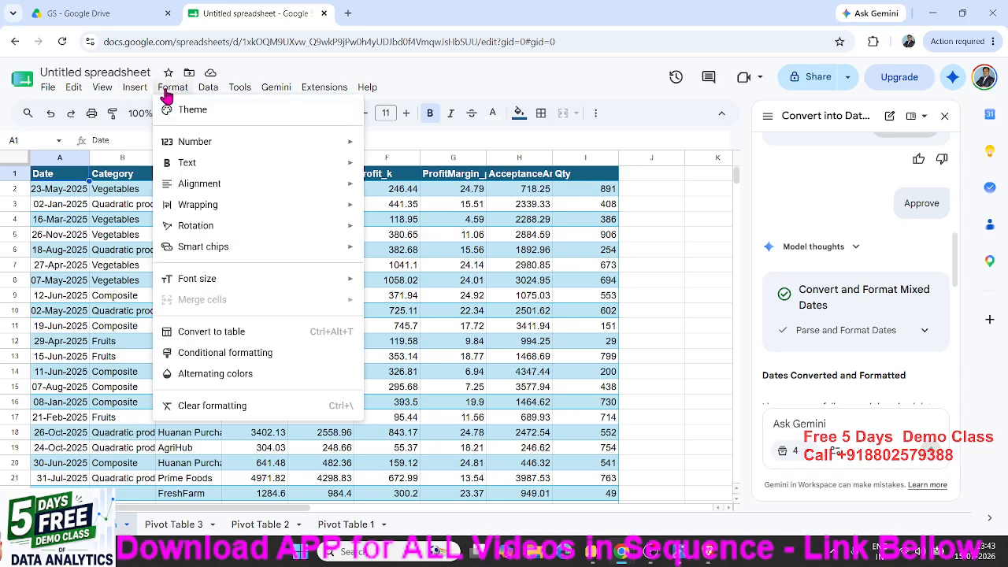
{"action": "mouse_move", "coordinate": [138, 89]}
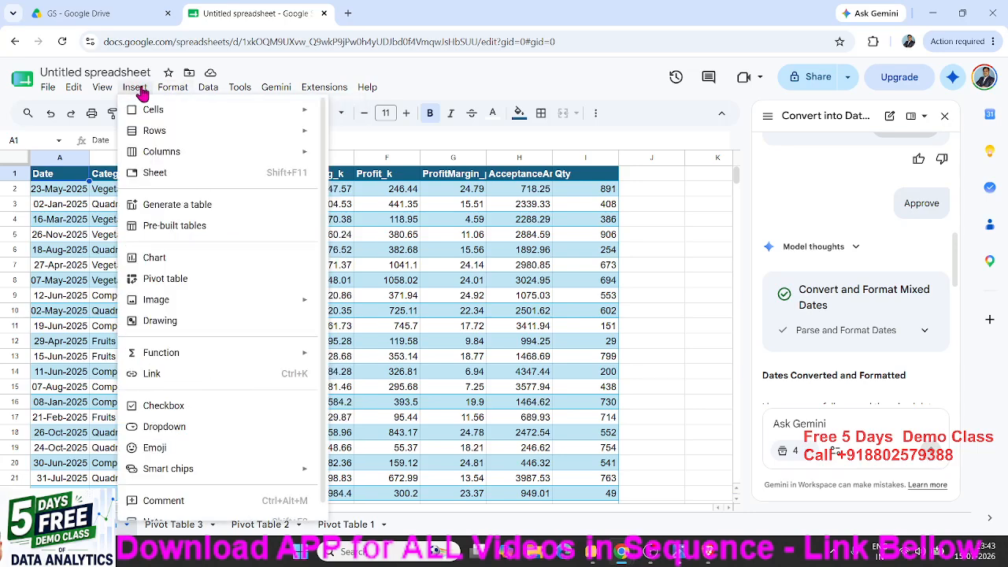
{"action": "left_click", "coordinate": [181, 281]}
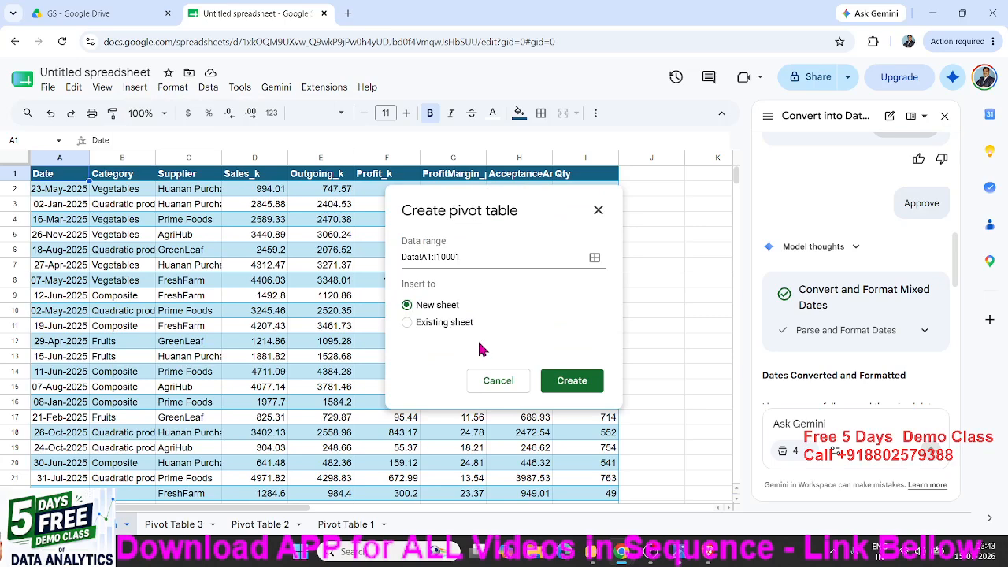
{"action": "left_click", "coordinate": [585, 394]}
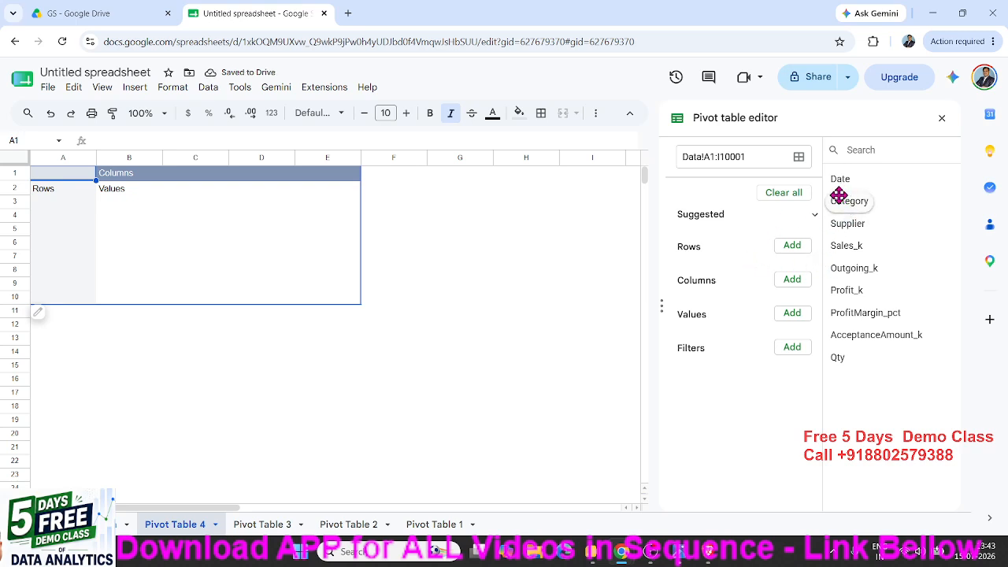
Add Date to the new pivot table's rows and Qty to its values.
{"action": "left_click", "coordinate": [801, 250]}
{"action": "left_click", "coordinate": [810, 291]}
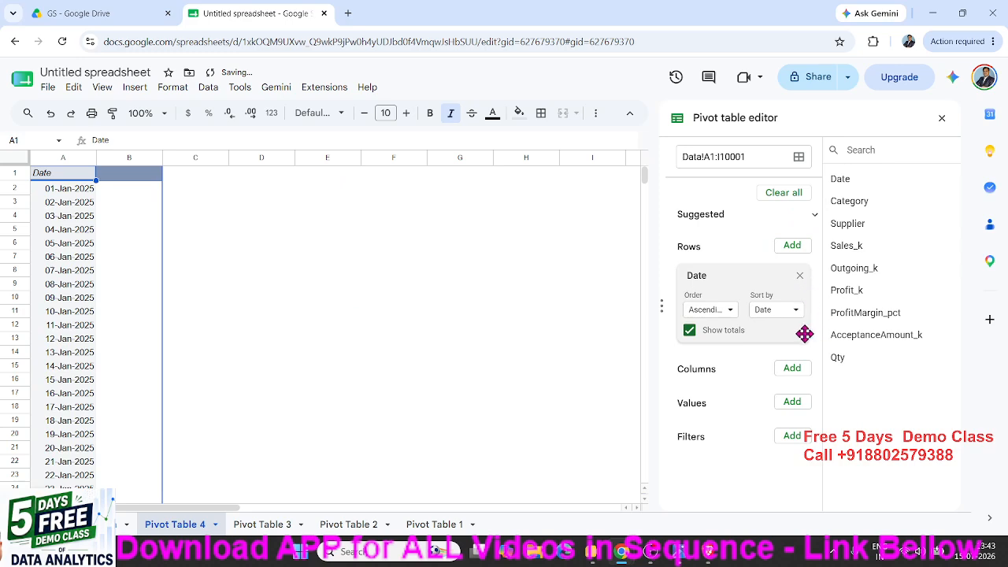
{"action": "left_click", "coordinate": [74, 202]}
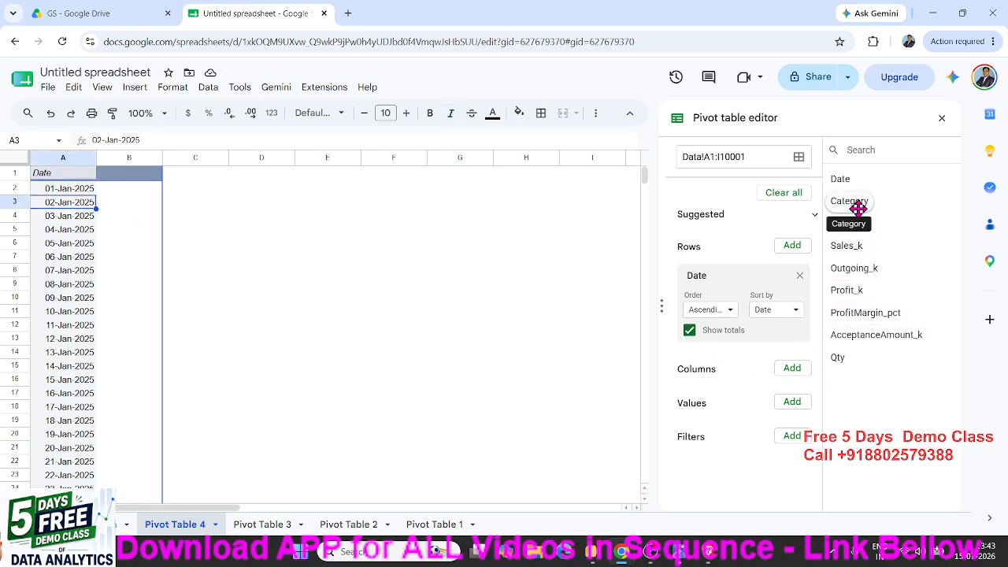
{"action": "left_click_drag", "start_coordinate": [835, 358], "coordinate": [787, 411]}
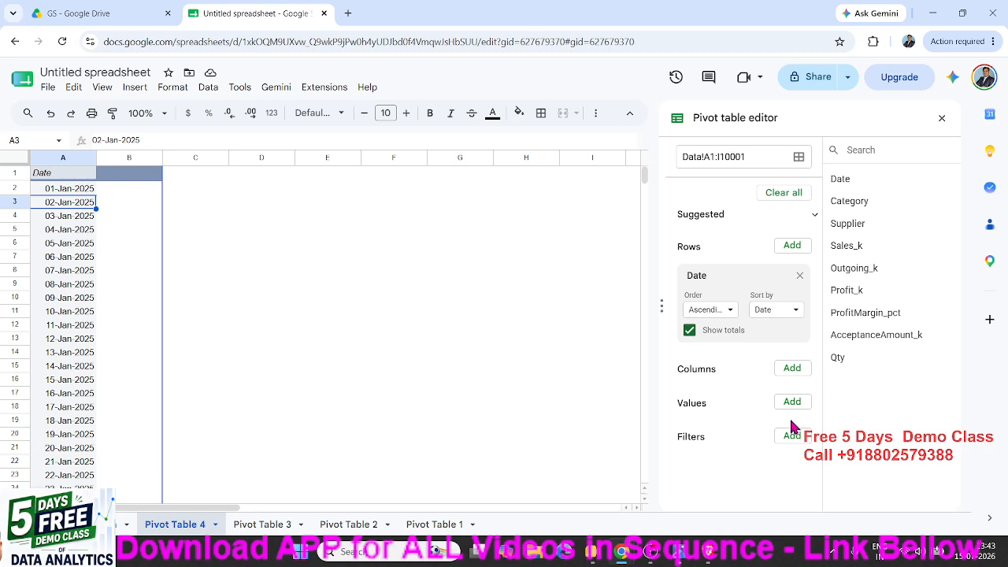
Add Qty to the pivot table's values.
{"action": "left_click", "coordinate": [792, 405]}
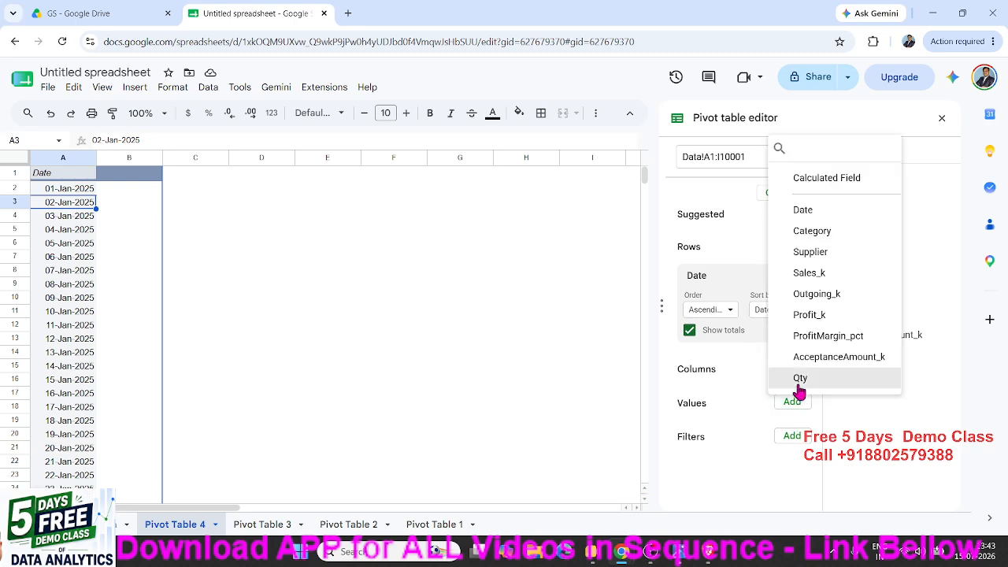
{"action": "left_click", "coordinate": [798, 378]}
{"action": "left_click", "coordinate": [388, 258]}
Enter JAN in cell F2, autofill the month series down to F14, and clear the filled range.
{"action": "left_click", "coordinate": [365, 193]}
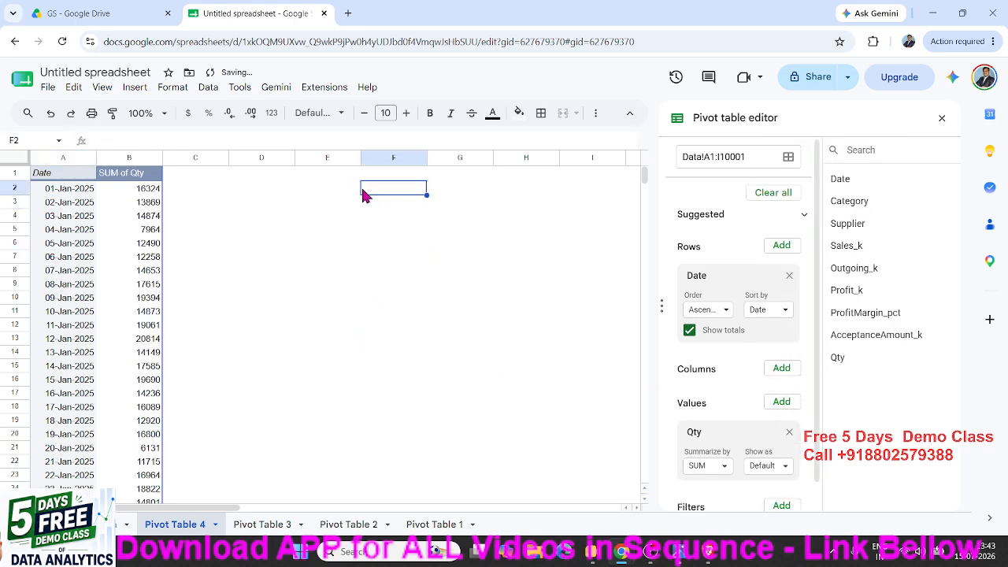
{"action": "type", "text": "JAN"}
{"action": "left_click", "coordinate": [438, 218]}
{"action": "left_click", "coordinate": [404, 193]}
{"action": "left_click_drag", "start_coordinate": [426, 196], "coordinate": [429, 355]}
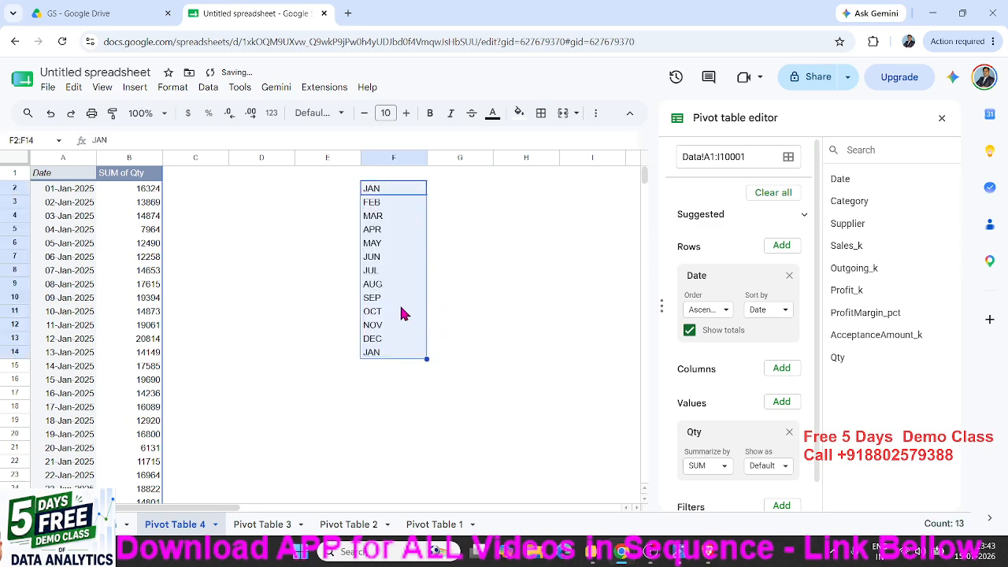
{"action": "key", "text": "Delete"}
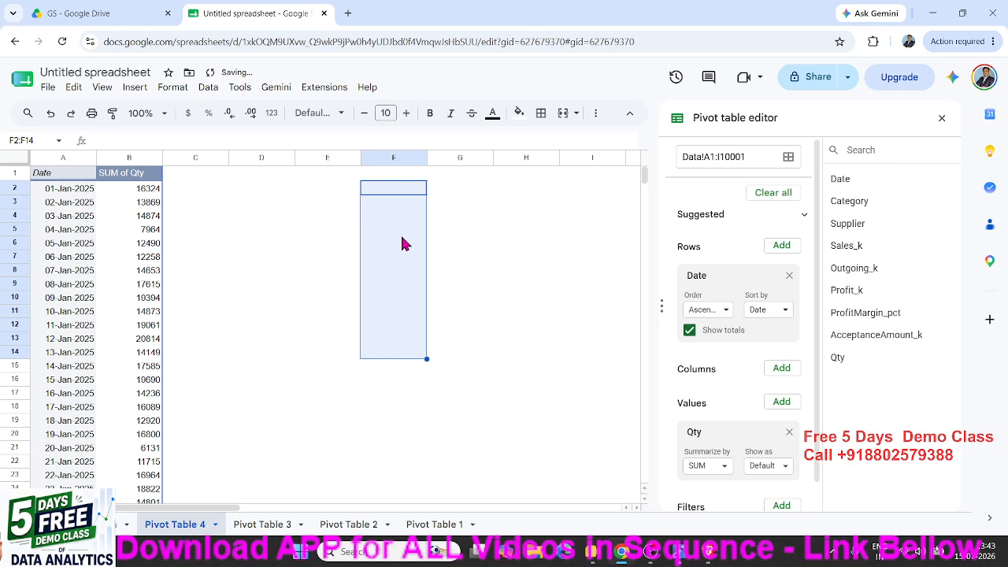
Enter the date 1-JAN-2025 in cell E2 beside the pivot table.
{"action": "left_click", "coordinate": [79, 192]}
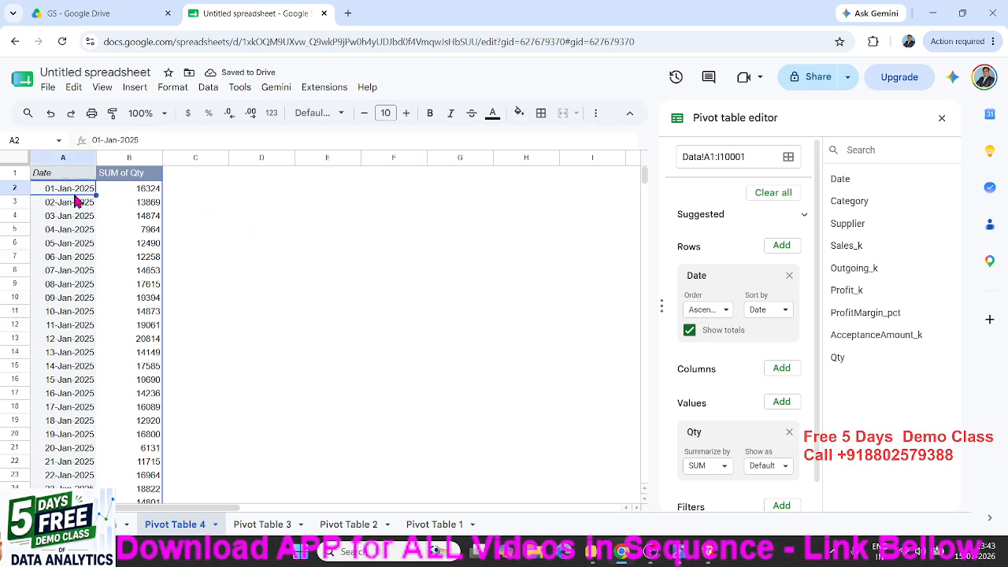
{"action": "left_click", "coordinate": [337, 190]}
{"action": "type", "text": "1"}
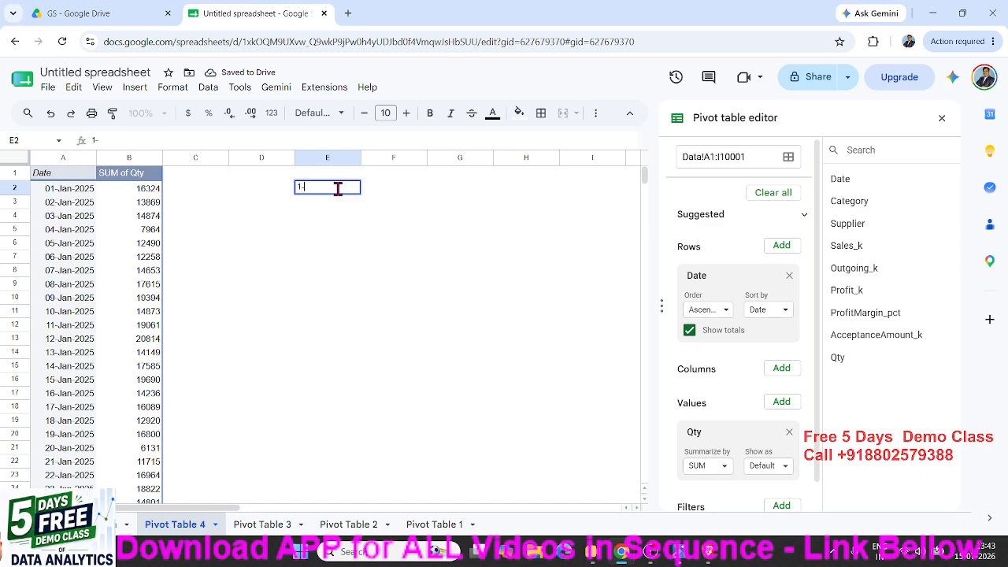
{"action": "type", "text": "-JAN-20"}
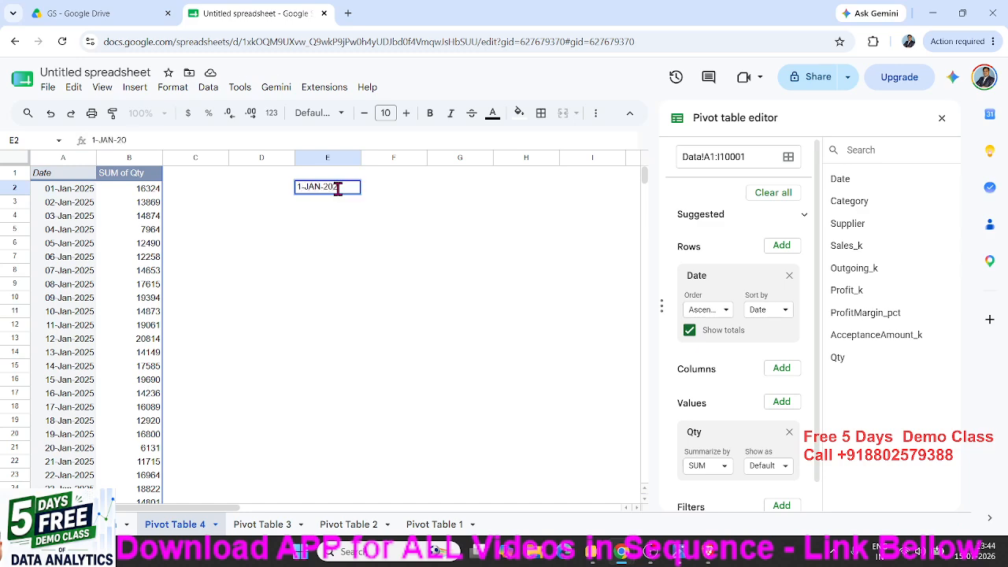
{"action": "type", "text": "25"}
{"action": "key", "text": "Return"}
{"action": "left_click", "coordinate": [338, 190]}
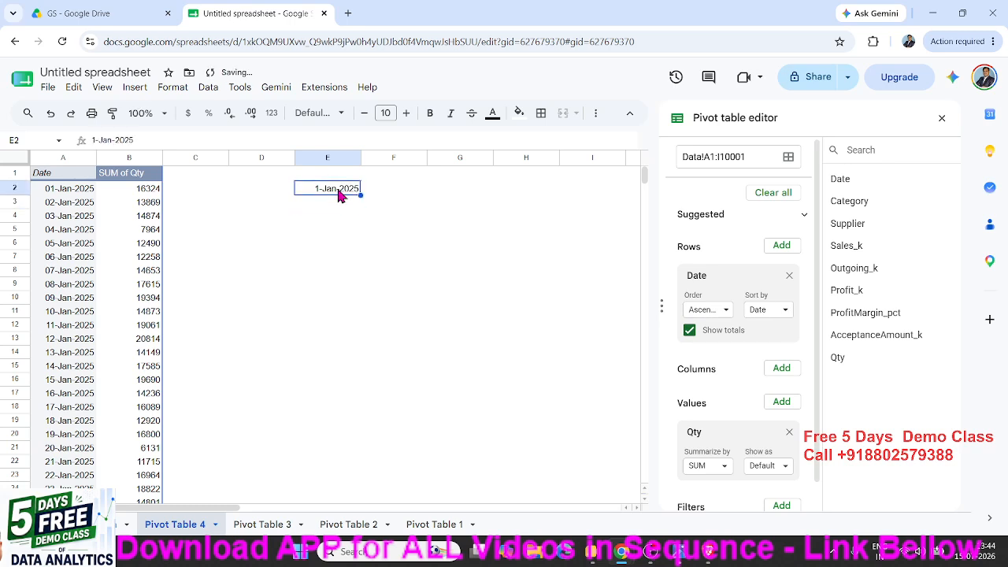
Open the custom date and time format for cell E2 and clear its whole pattern.
{"action": "left_click", "coordinate": [164, 93]}
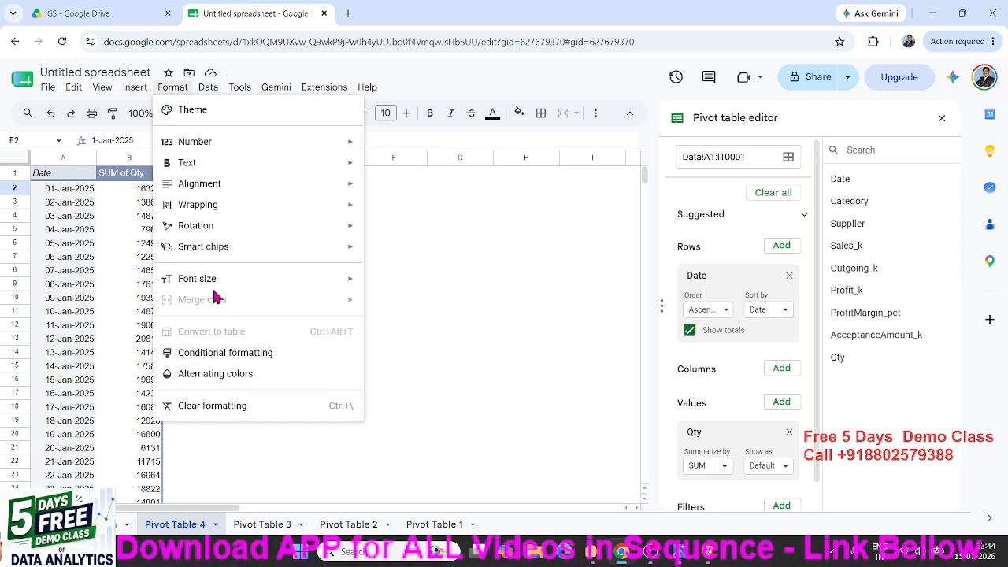
{"action": "mouse_move", "coordinate": [219, 149]}
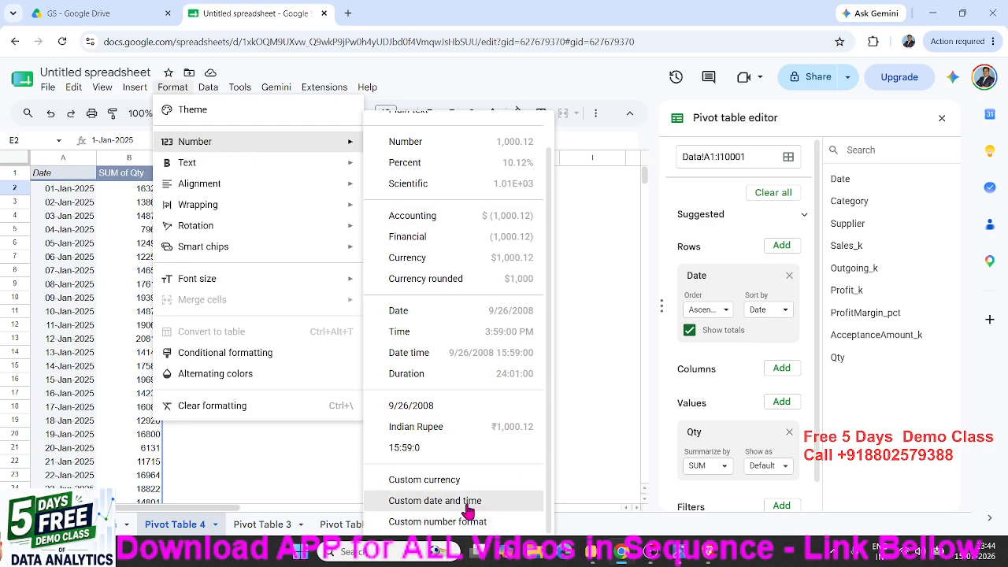
{"action": "left_click", "coordinate": [435, 501]}
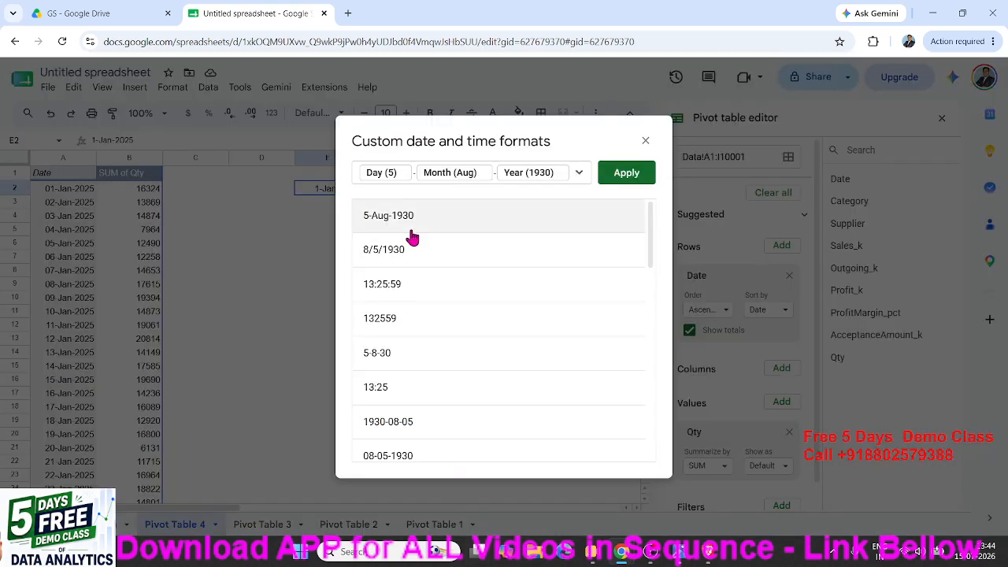
{"action": "left_click", "coordinate": [404, 181]}
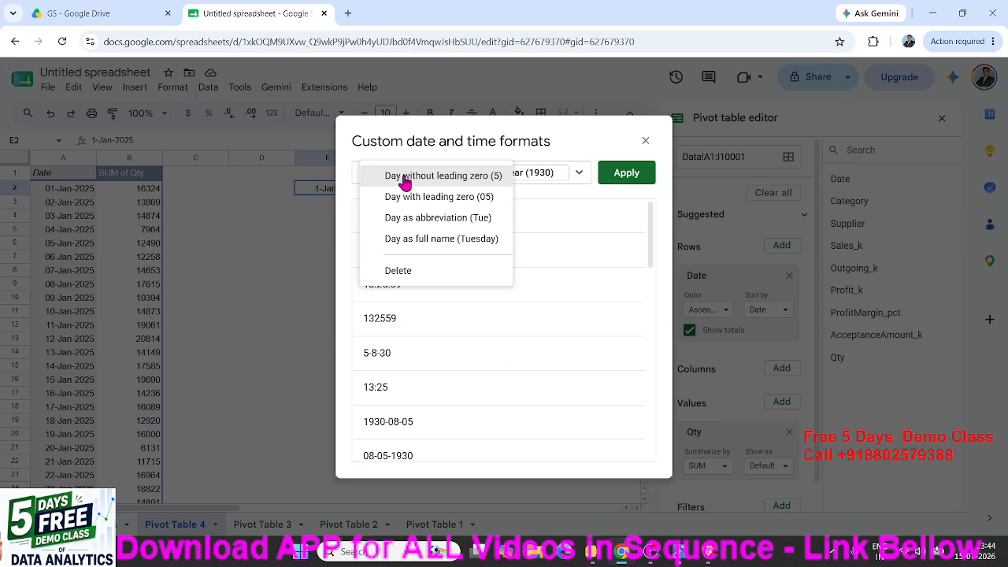
{"action": "left_click", "coordinate": [603, 246]}
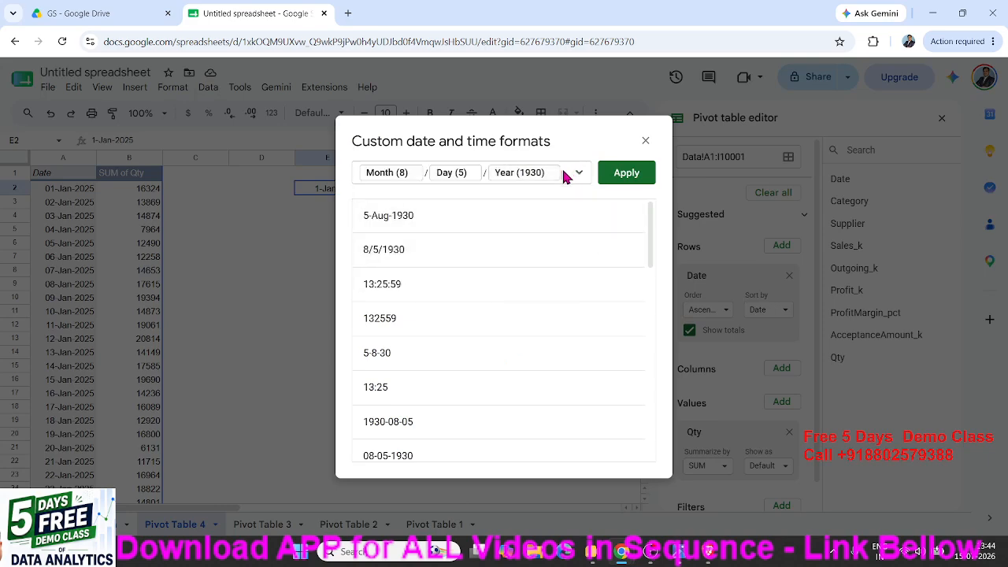
{"action": "key", "text": "BackSpace"}
{"action": "key", "text": "BackSpace"}
{"action": "key", "text": "BackSpace"}
{"action": "key", "text": "BackSpace"}
{"action": "key", "text": "BackSpace"}
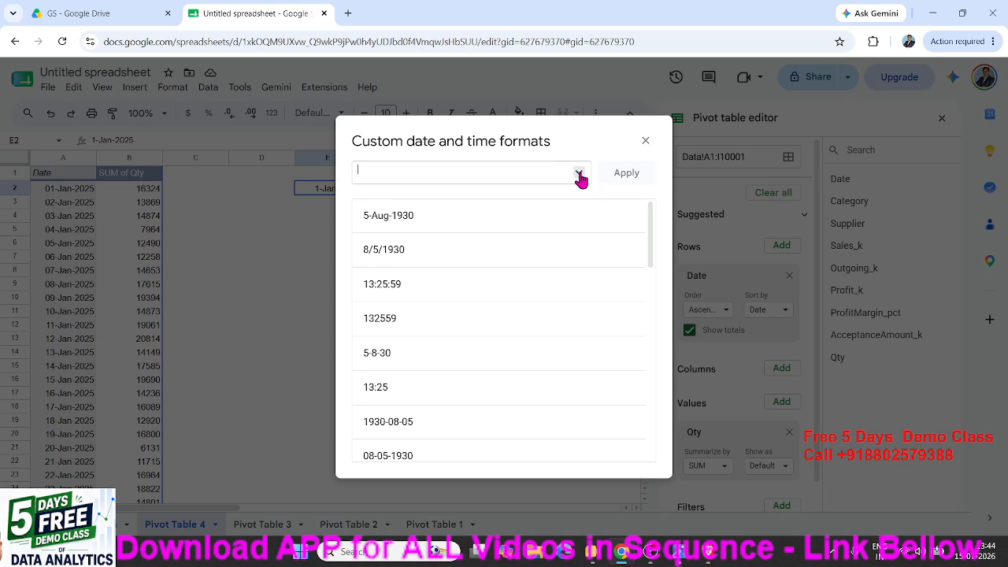
Try building the empty date format from a single Month element.
{"action": "left_click", "coordinate": [579, 173]}
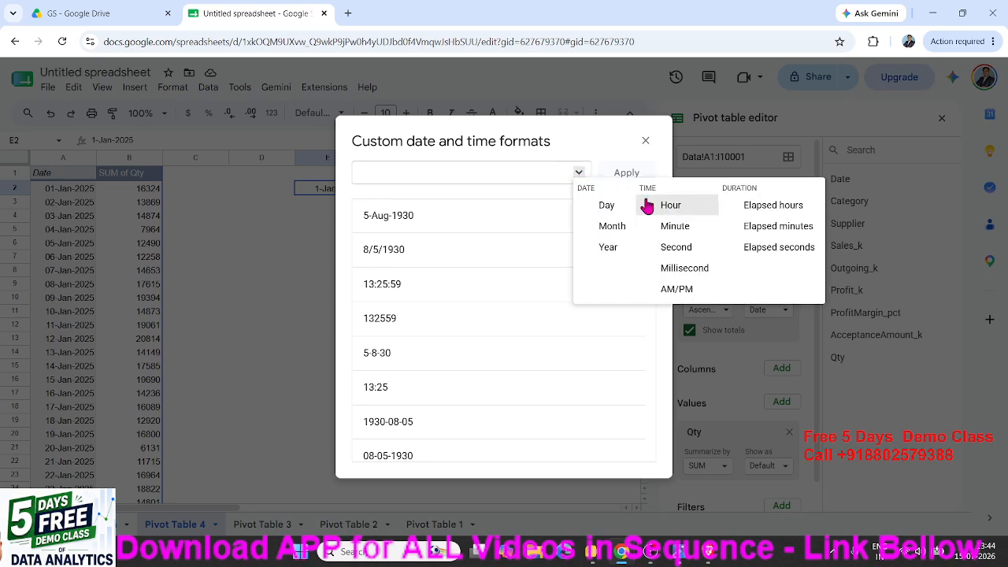
{"action": "left_click", "coordinate": [612, 227]}
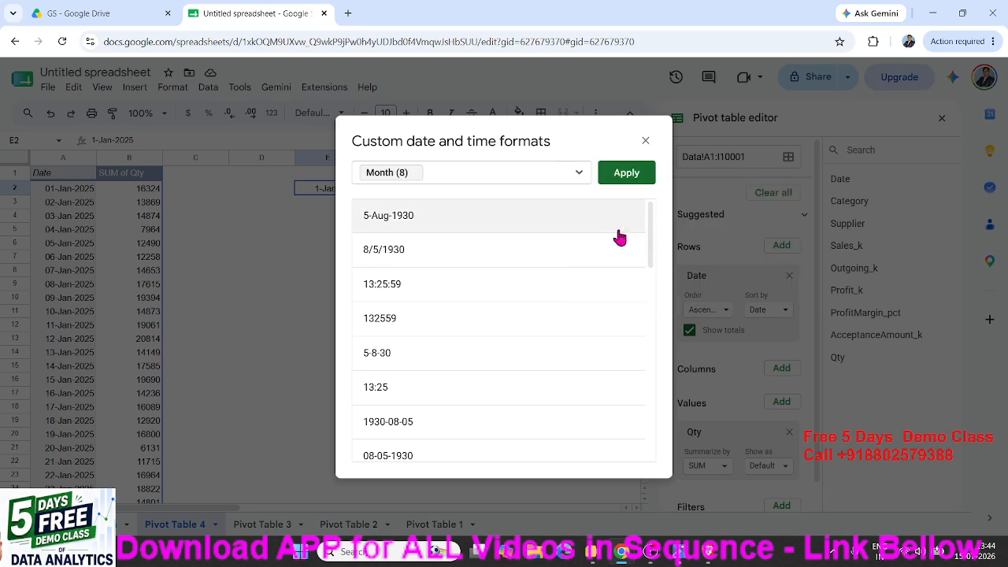
{"action": "left_click", "coordinate": [579, 173]}
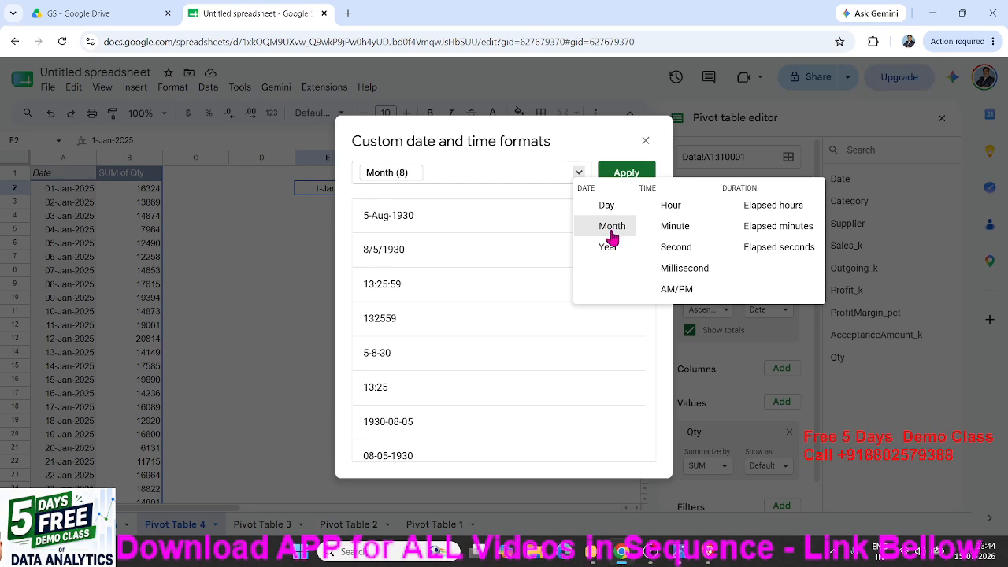
{"action": "left_click", "coordinate": [447, 164]}
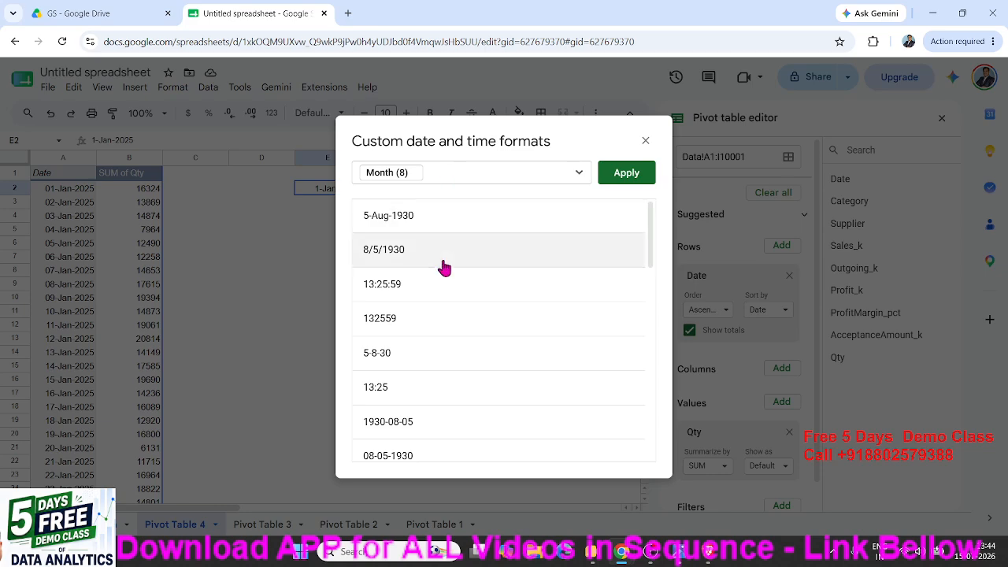
Base the format on the "August 5" preset, remove its day element, and apply the month-only format to E2.
{"action": "left_click_drag", "start_coordinate": [653, 243], "coordinate": [638, 369]}
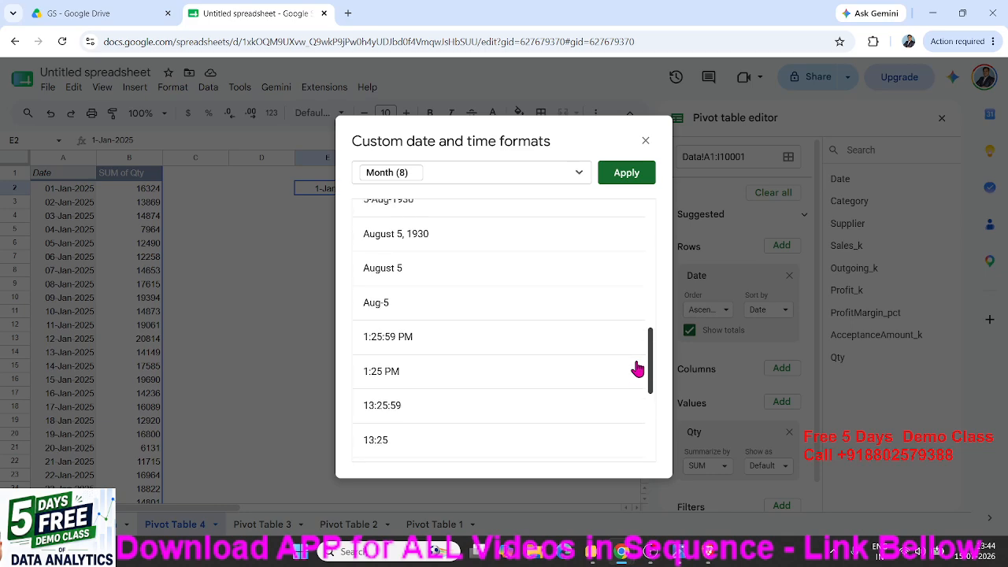
{"action": "left_click", "coordinate": [395, 275]}
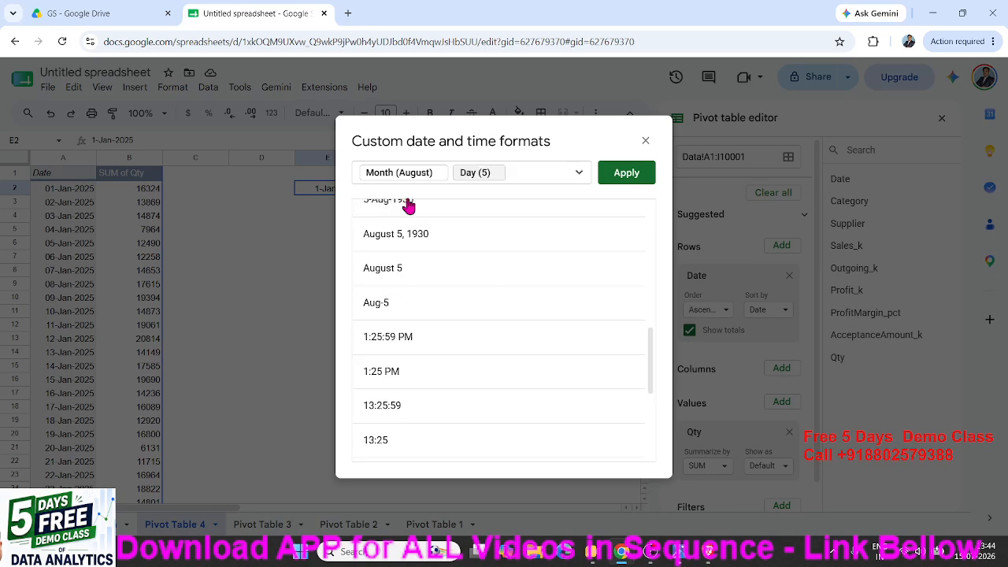
{"action": "left_click", "coordinate": [513, 175]}
{"action": "key", "text": "BackSpace"}
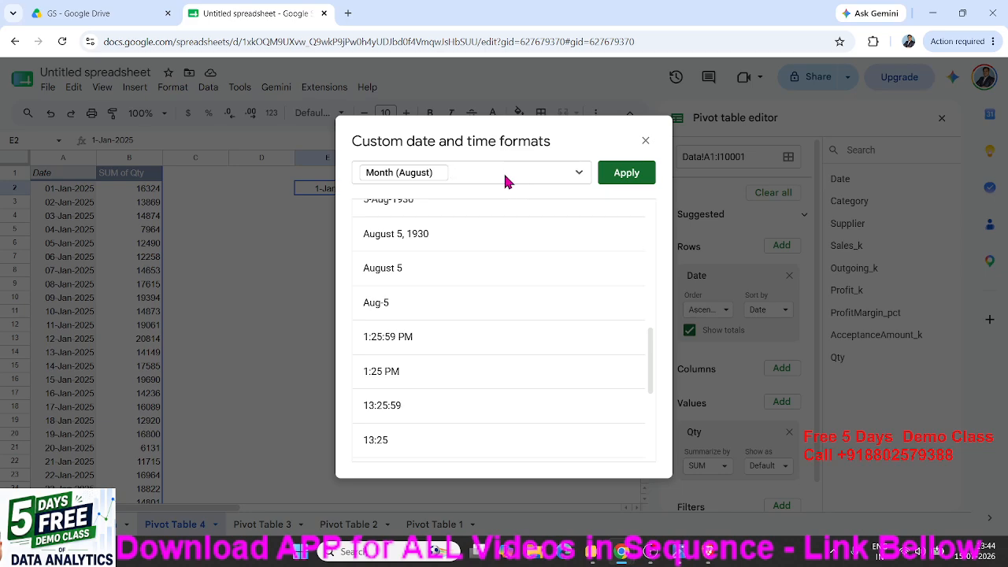
{"action": "left_click", "coordinate": [628, 181]}
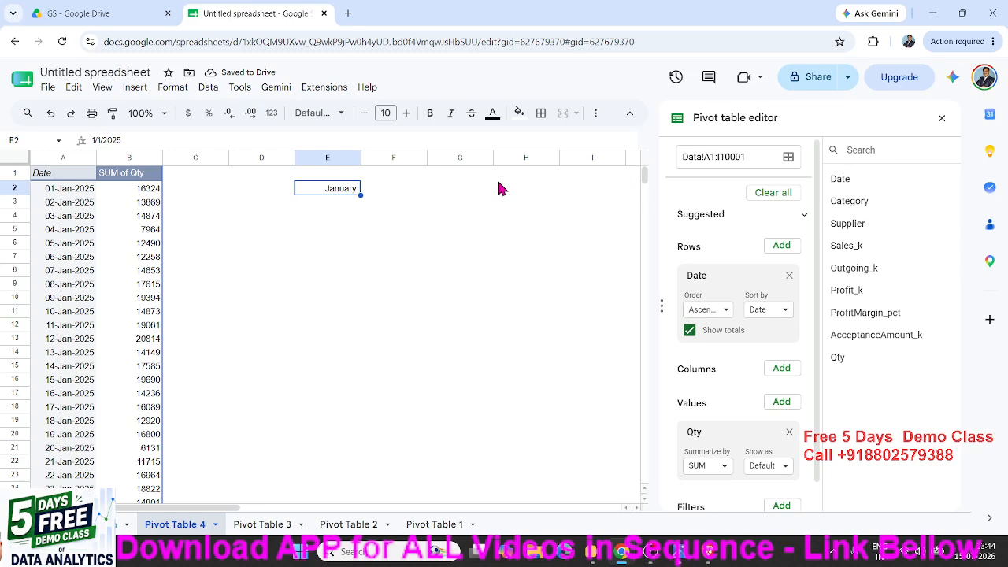
{"action": "left_click", "coordinate": [324, 241]}
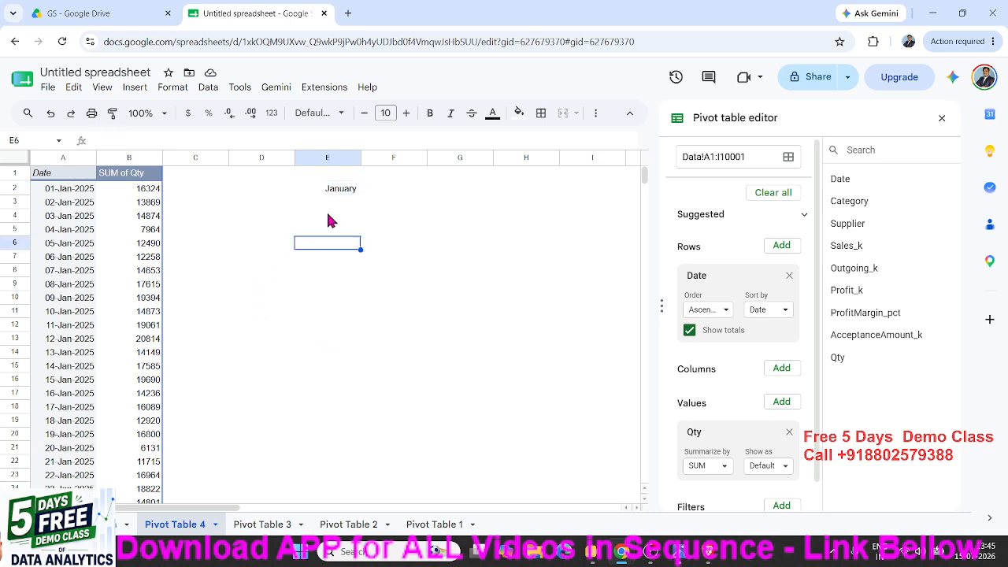
Extend E2's custom date format with a two-digit year after the full month name, separated by a hyphen, and apply it.
{"action": "left_click", "coordinate": [325, 186]}
{"action": "right_click", "coordinate": [324, 189]}
{"action": "mouse_move", "coordinate": [325, 190]}
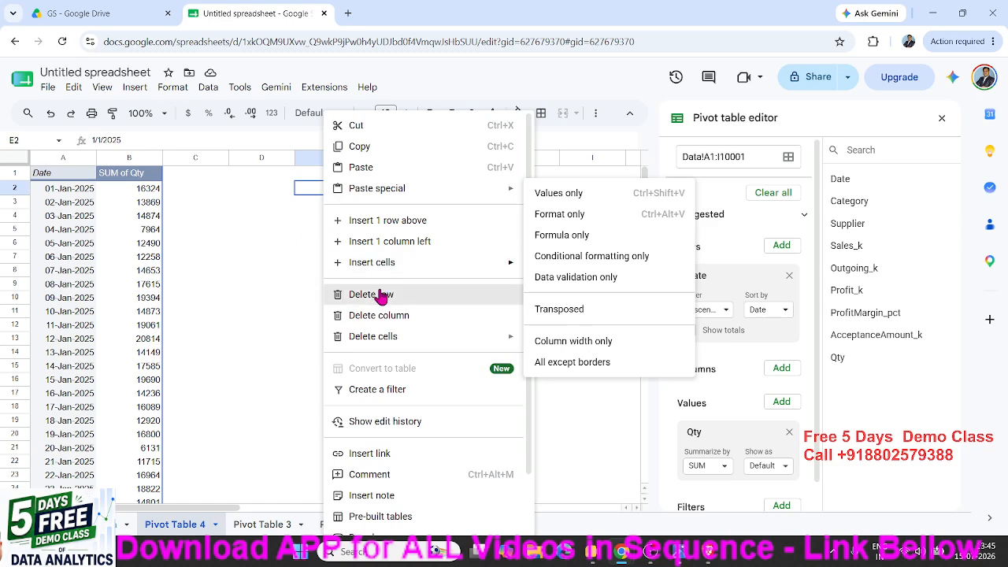
{"action": "left_click", "coordinate": [231, 89]}
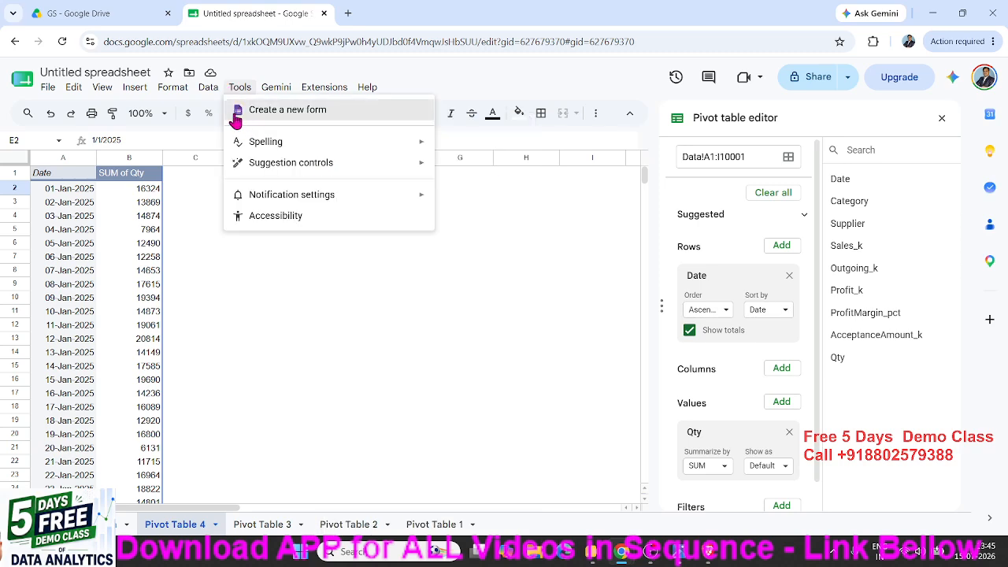
{"action": "left_click", "coordinate": [174, 88]}
{"action": "left_click", "coordinate": [175, 89]}
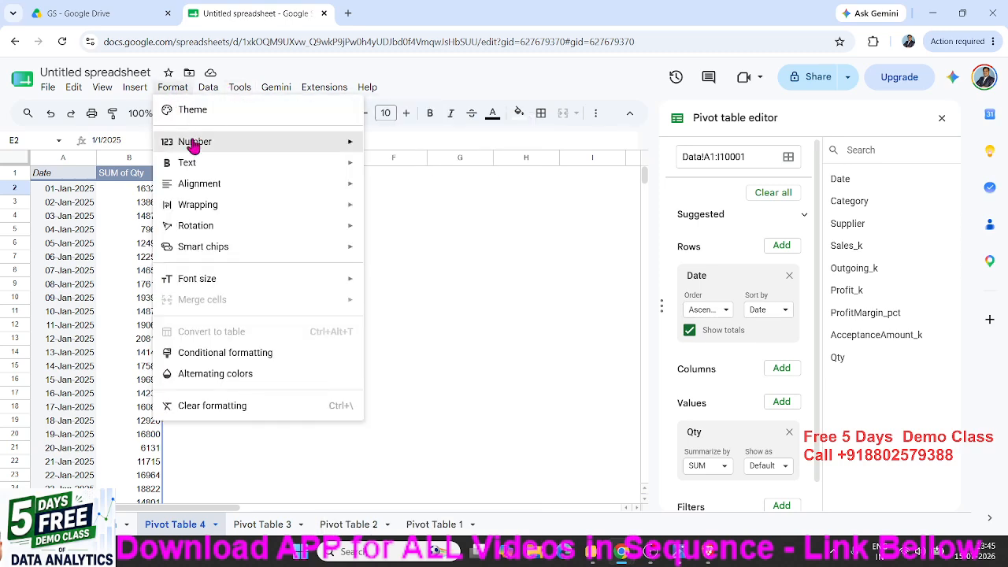
{"action": "mouse_move", "coordinate": [193, 142]}
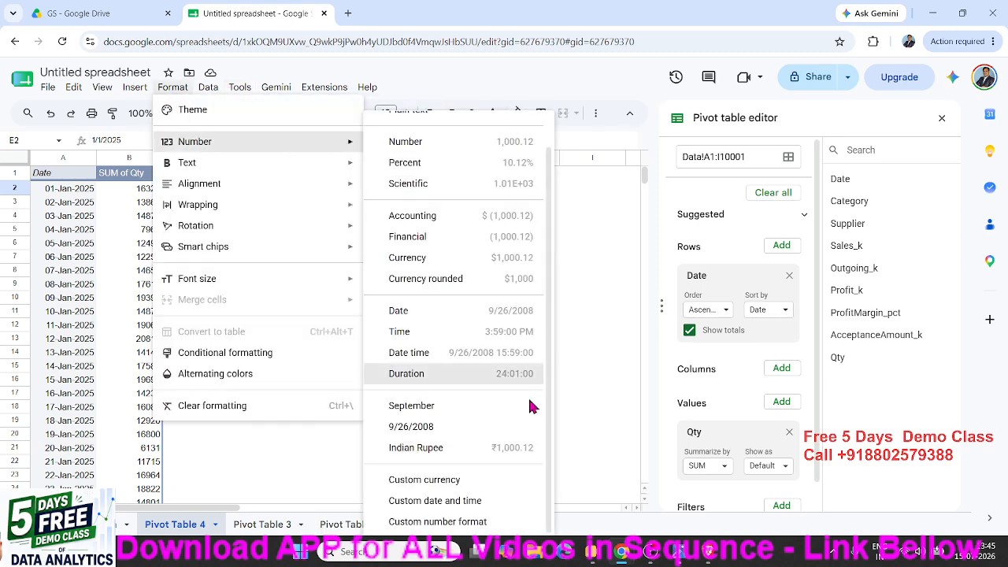
{"action": "left_click", "coordinate": [443, 506]}
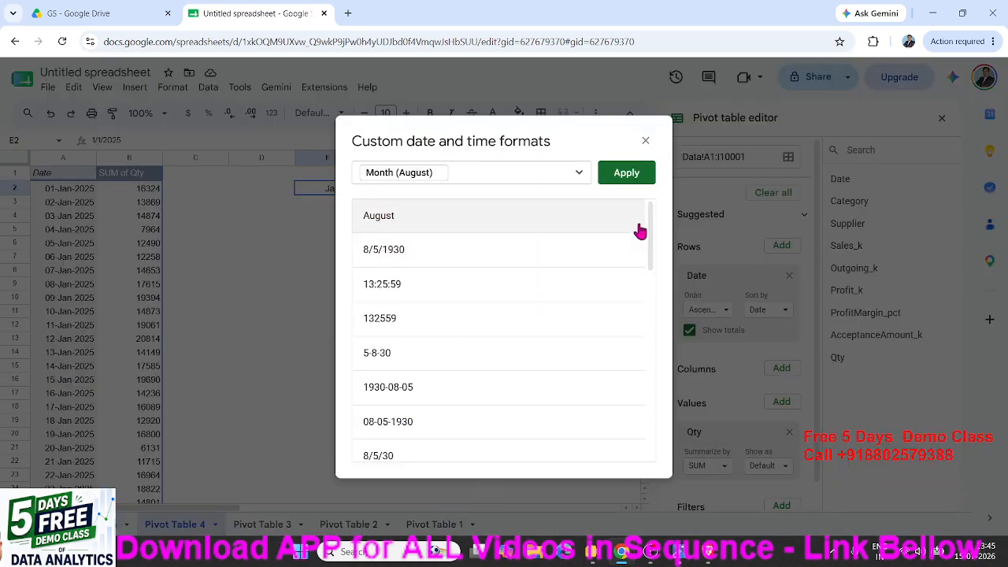
{"action": "left_click_drag", "start_coordinate": [650, 240], "coordinate": [650, 241]}
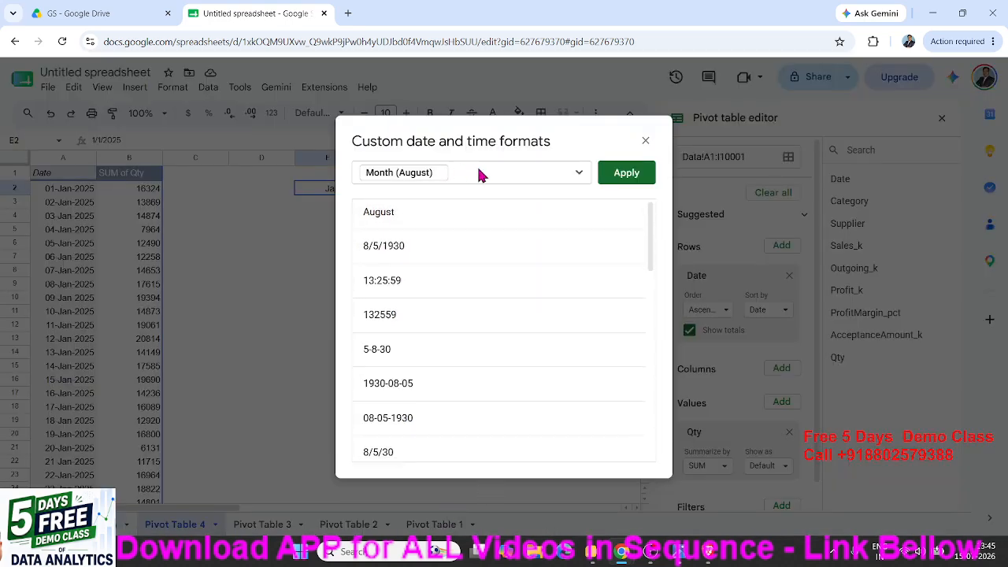
{"action": "left_click", "coordinate": [576, 175]}
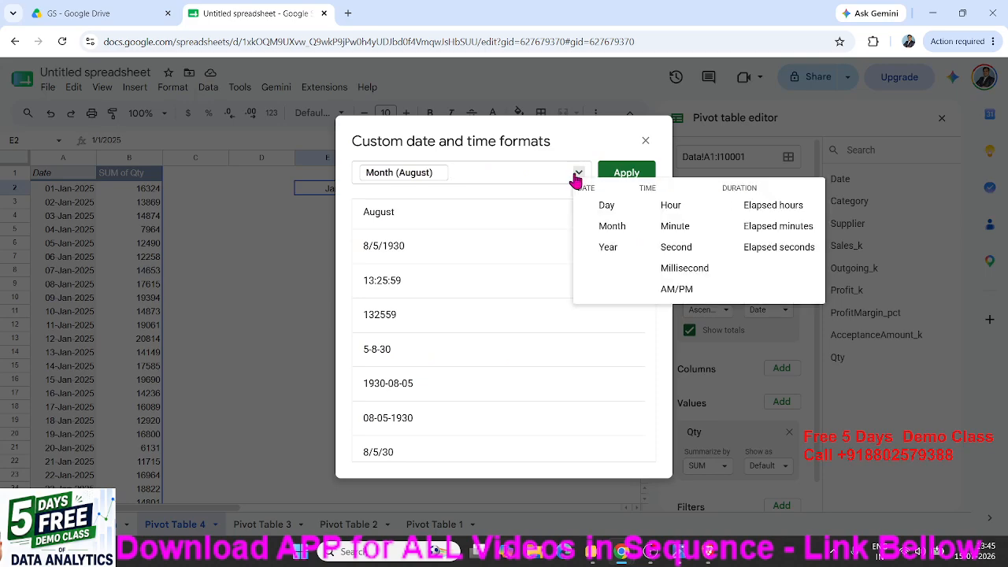
{"action": "left_click", "coordinate": [610, 247]}
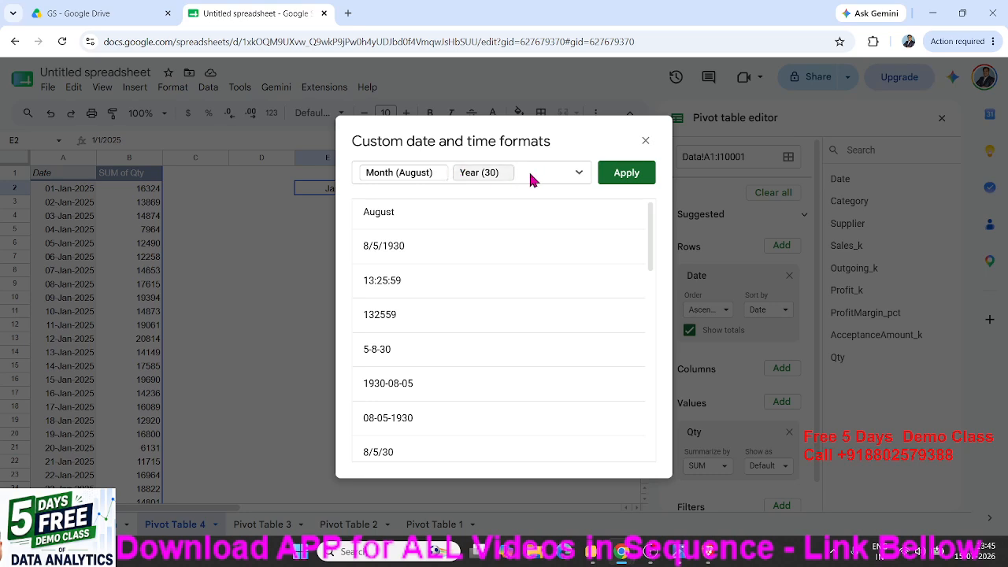
{"action": "key", "text": "Left"}
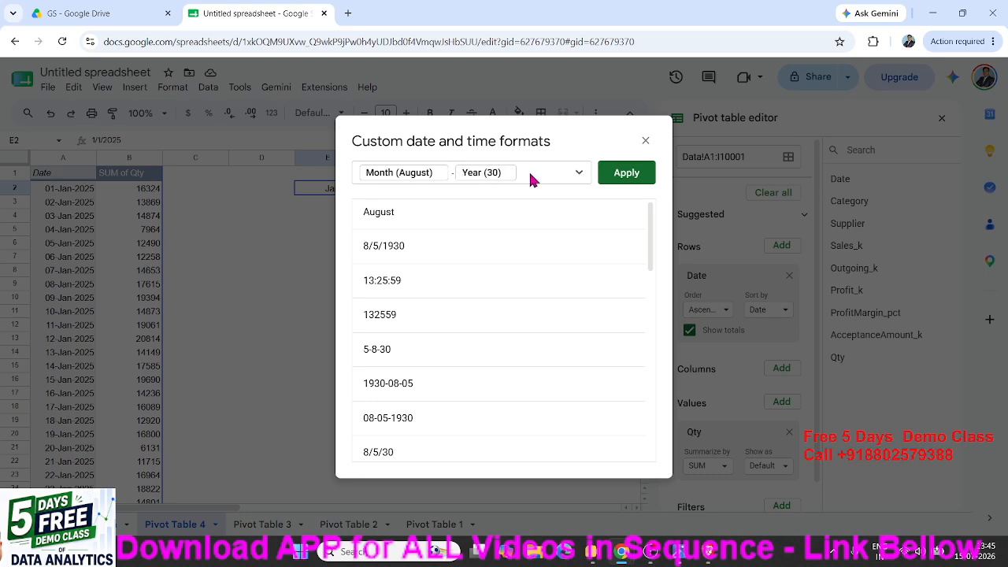
{"action": "left_click", "coordinate": [614, 178]}
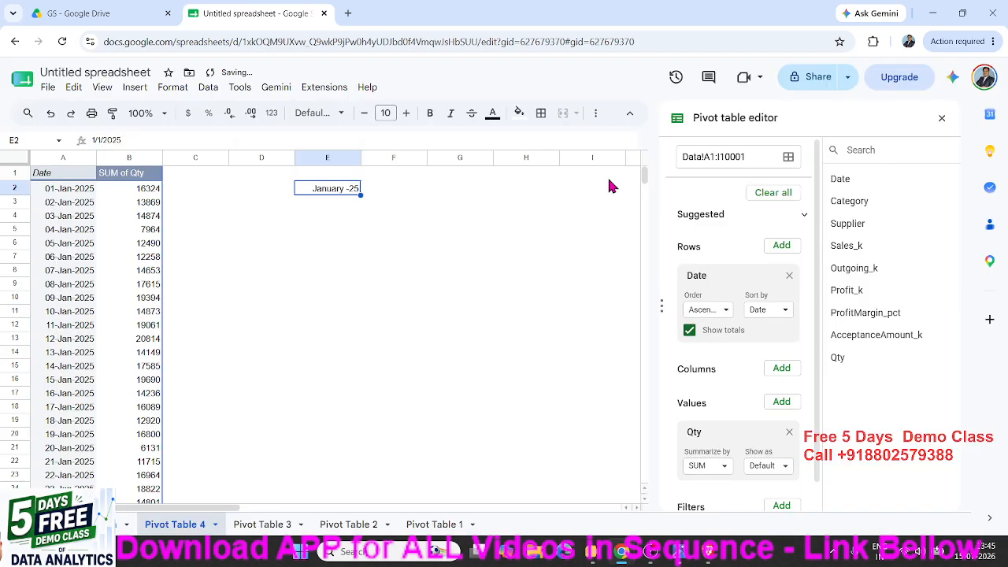
{"action": "left_click", "coordinate": [124, 231]}
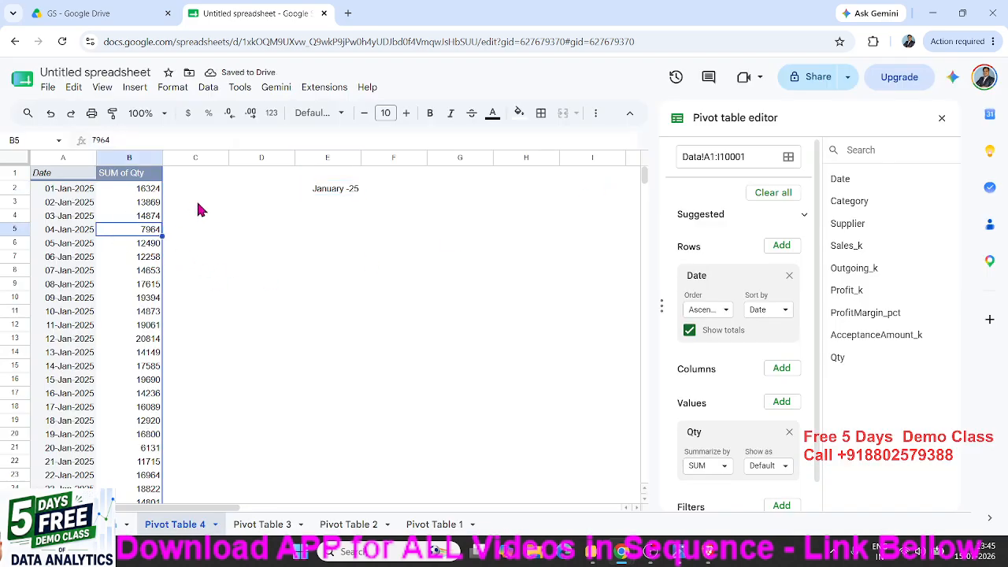
{"action": "left_click", "coordinate": [326, 191]}
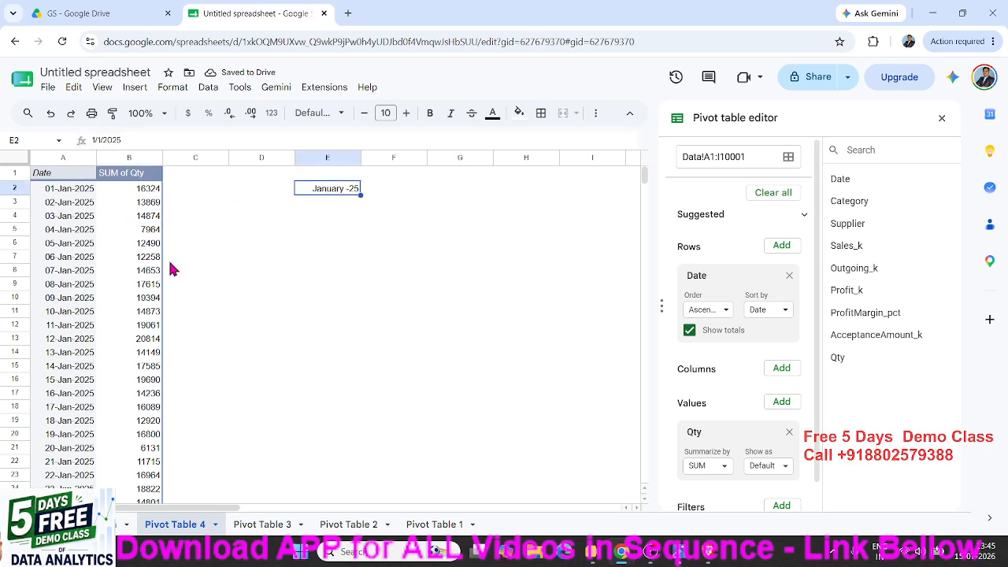
Clear the sample date from cell E2 and look through the daily entries in the pivot table's Date column.
{"action": "key", "text": "Delete"}
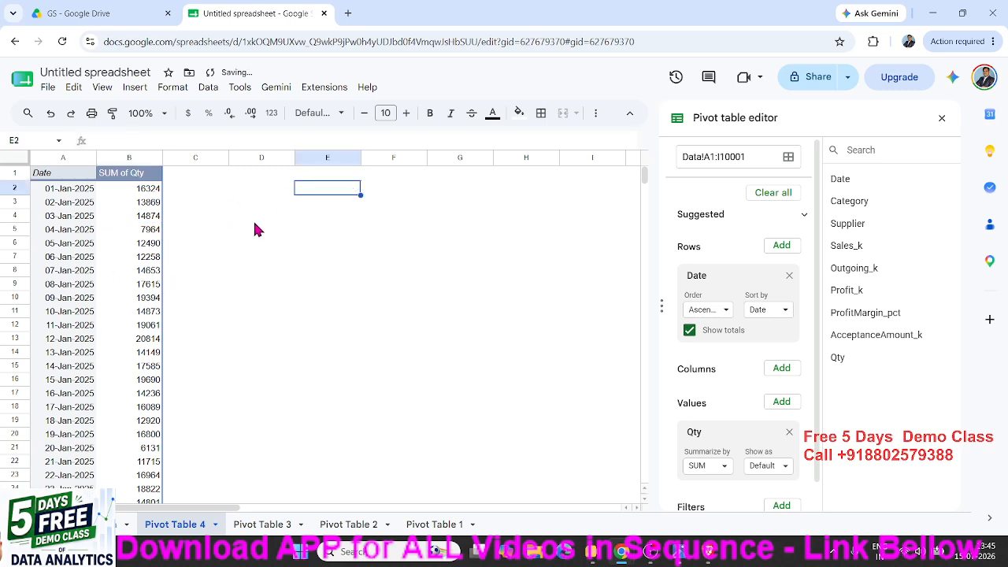
{"action": "left_click", "coordinate": [91, 205]}
{"action": "scroll", "coordinate": [83, 226], "scroll_direction": "down", "scroll_amount": 5}
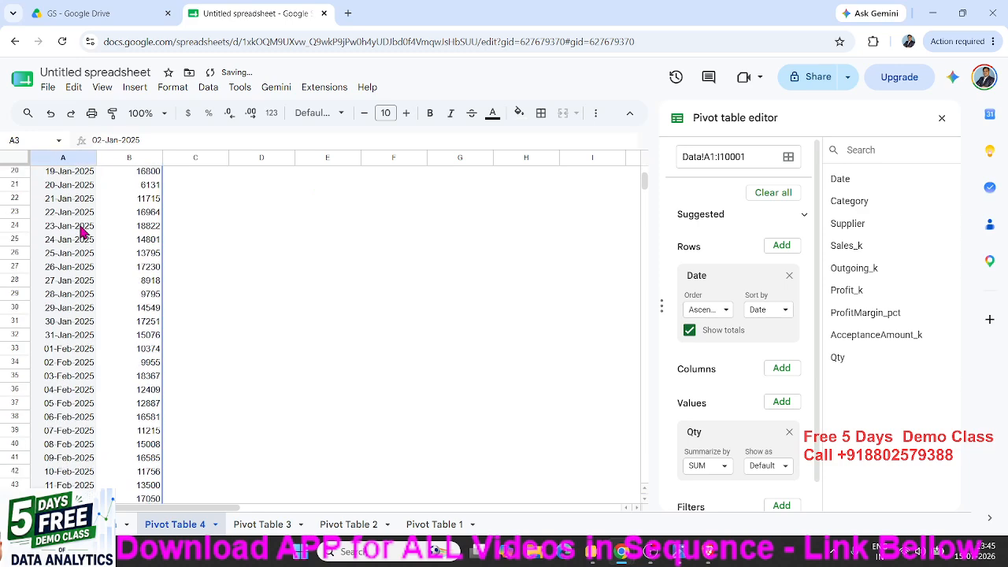
{"action": "scroll", "coordinate": [81, 228], "scroll_direction": "up", "scroll_amount": 5}
{"action": "left_click", "coordinate": [80, 244]}
{"action": "right_click", "coordinate": [77, 252]}
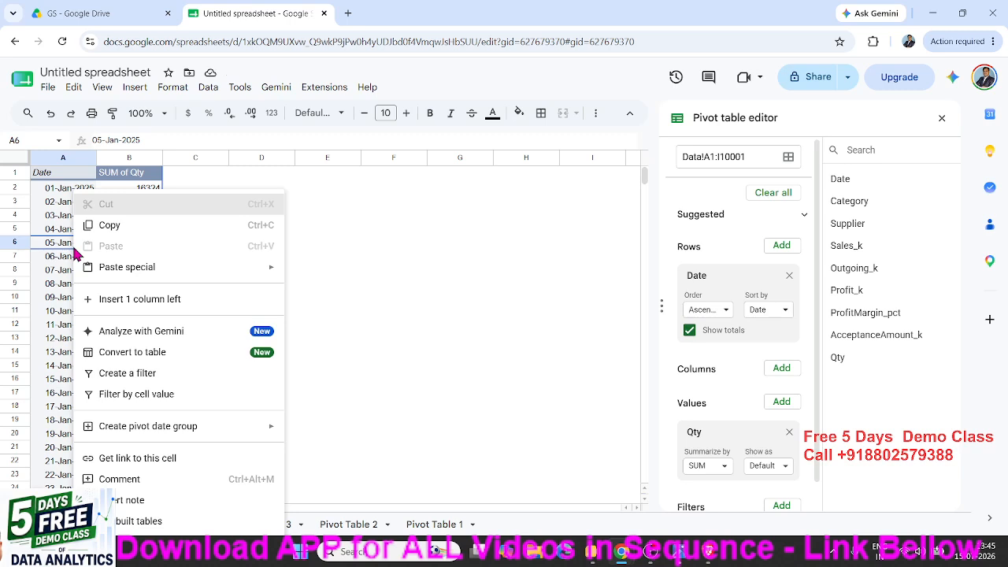
{"action": "scroll", "coordinate": [77, 252], "scroll_direction": "down", "scroll_amount": 4}
{"action": "left_click", "coordinate": [53, 250]}
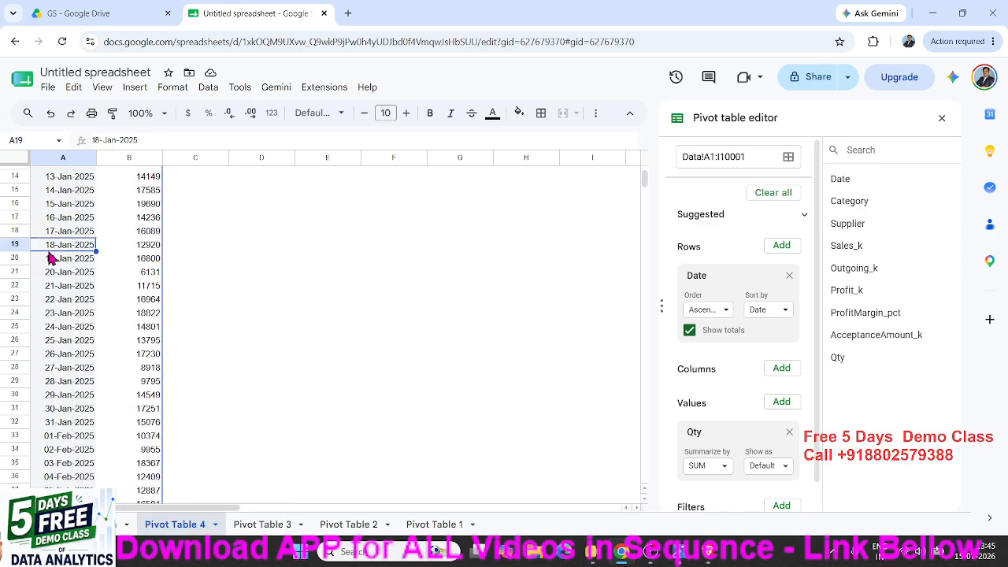
Examine the sort field and order choices of the pivot's Date row field, keeping the order Ascending.
{"action": "left_click", "coordinate": [758, 311]}
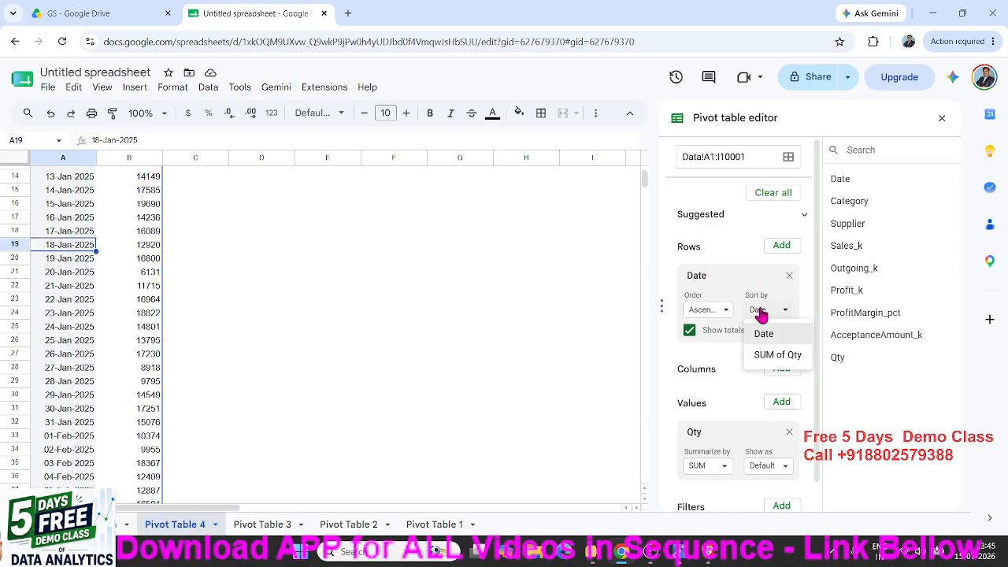
{"action": "left_click", "coordinate": [727, 313]}
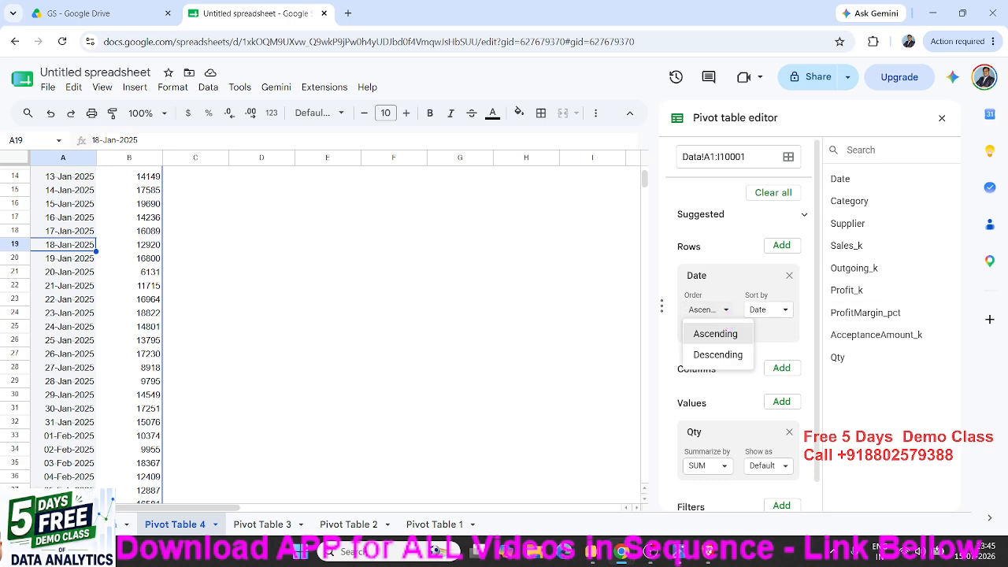
{"action": "left_click", "coordinate": [716, 331]}
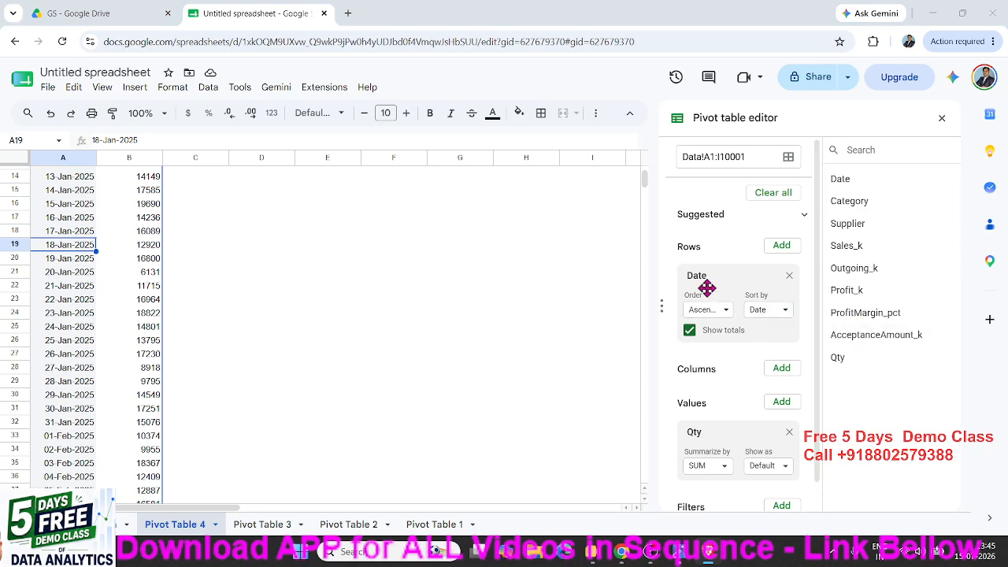
{"action": "left_click_drag", "start_coordinate": [704, 285], "coordinate": [709, 275]}
{"action": "left_click_drag", "start_coordinate": [817, 360], "coordinate": [816, 246]}
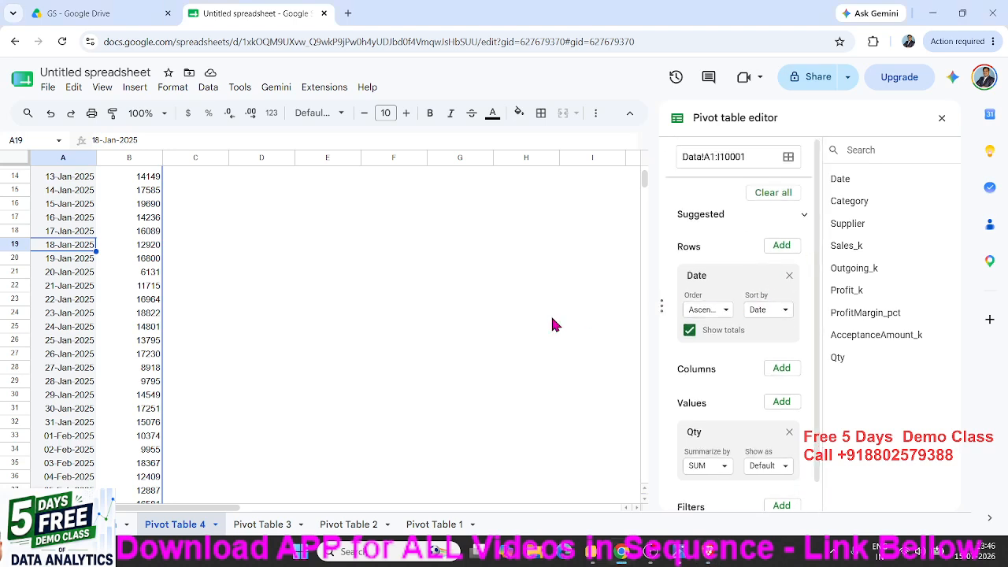
Bring up the pivot date group choices for the dates in column A.
{"action": "right_click", "coordinate": [82, 249]}
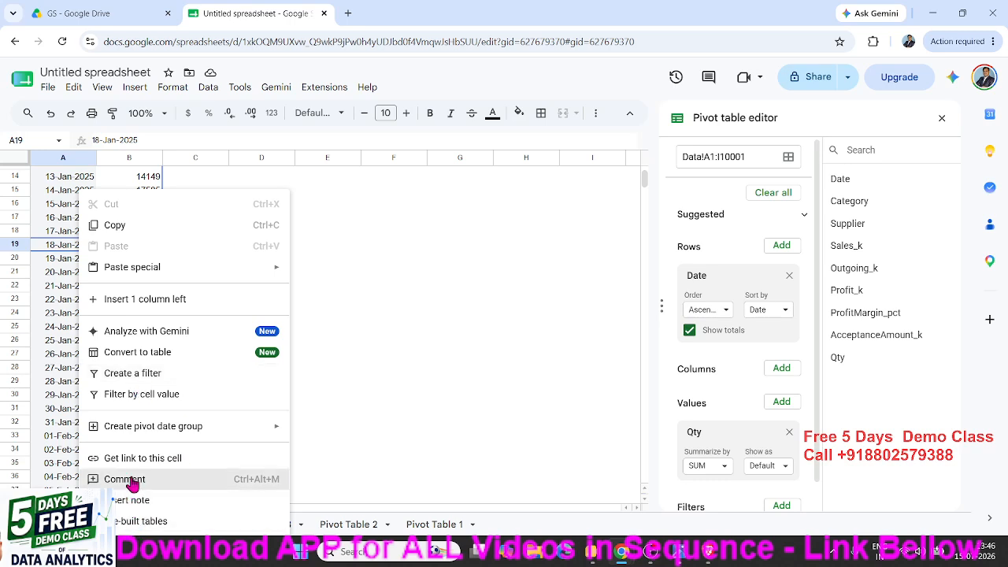
{"action": "mouse_move", "coordinate": [136, 439]}
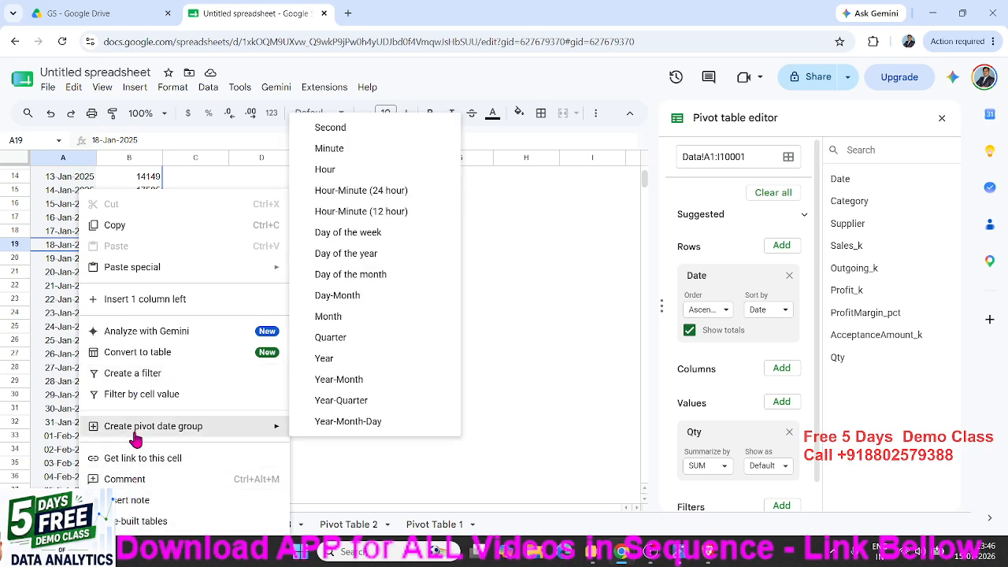